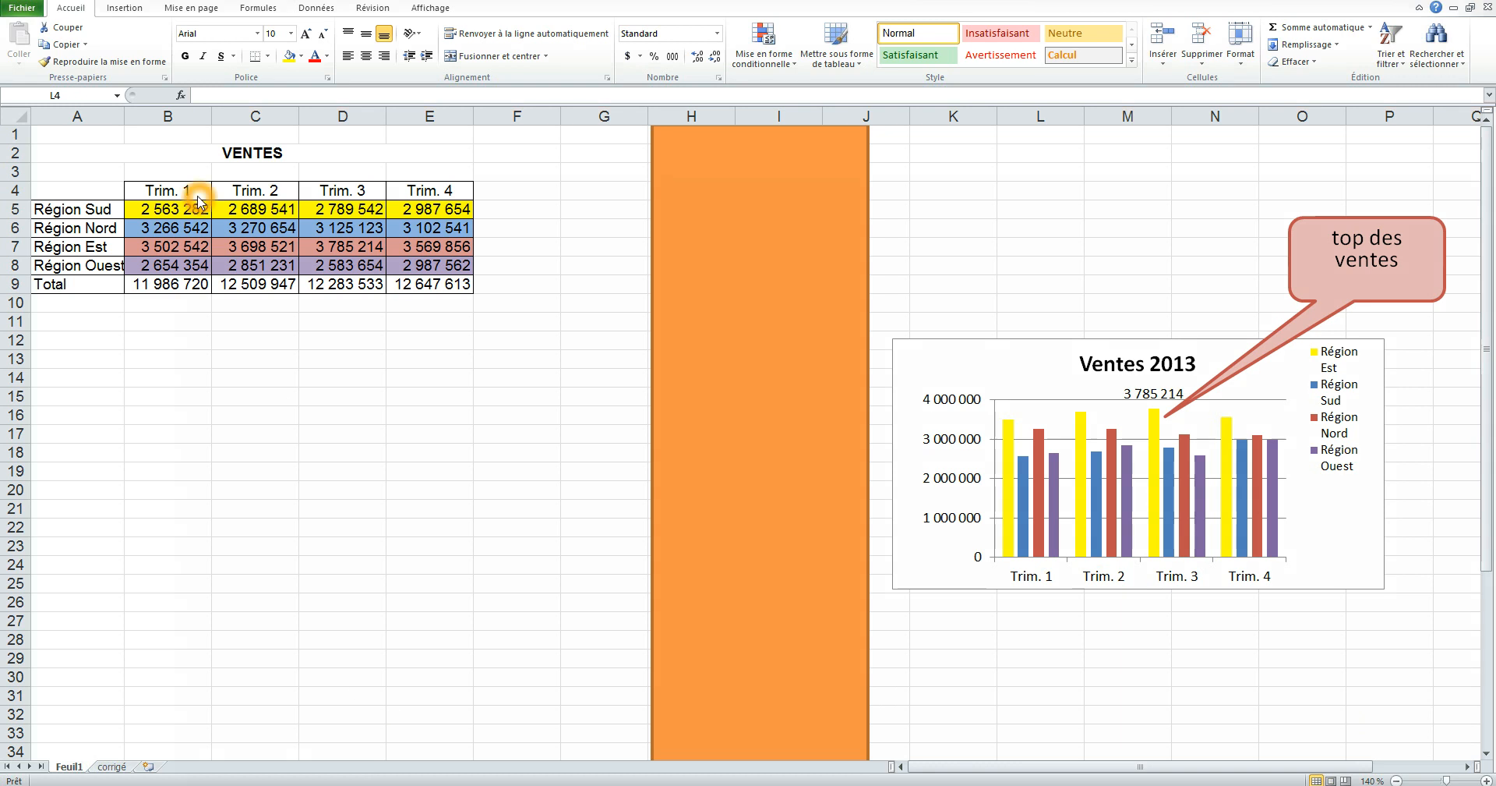
Step: Examine the VENTES table, the orange separator and the model Ventes 2013 chart
click(195, 154)
click(194, 154)
click(92, 209)
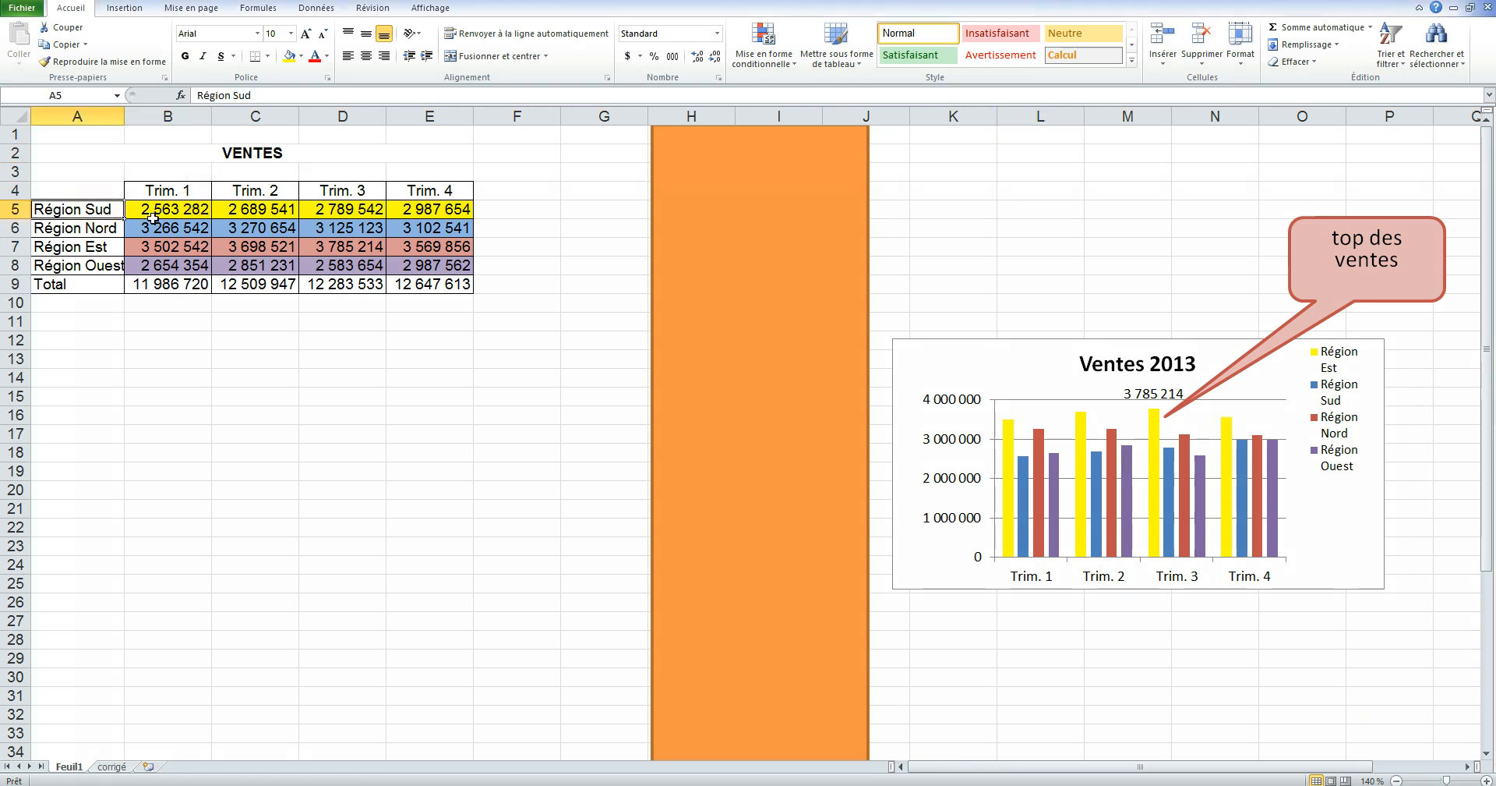
click(704, 226)
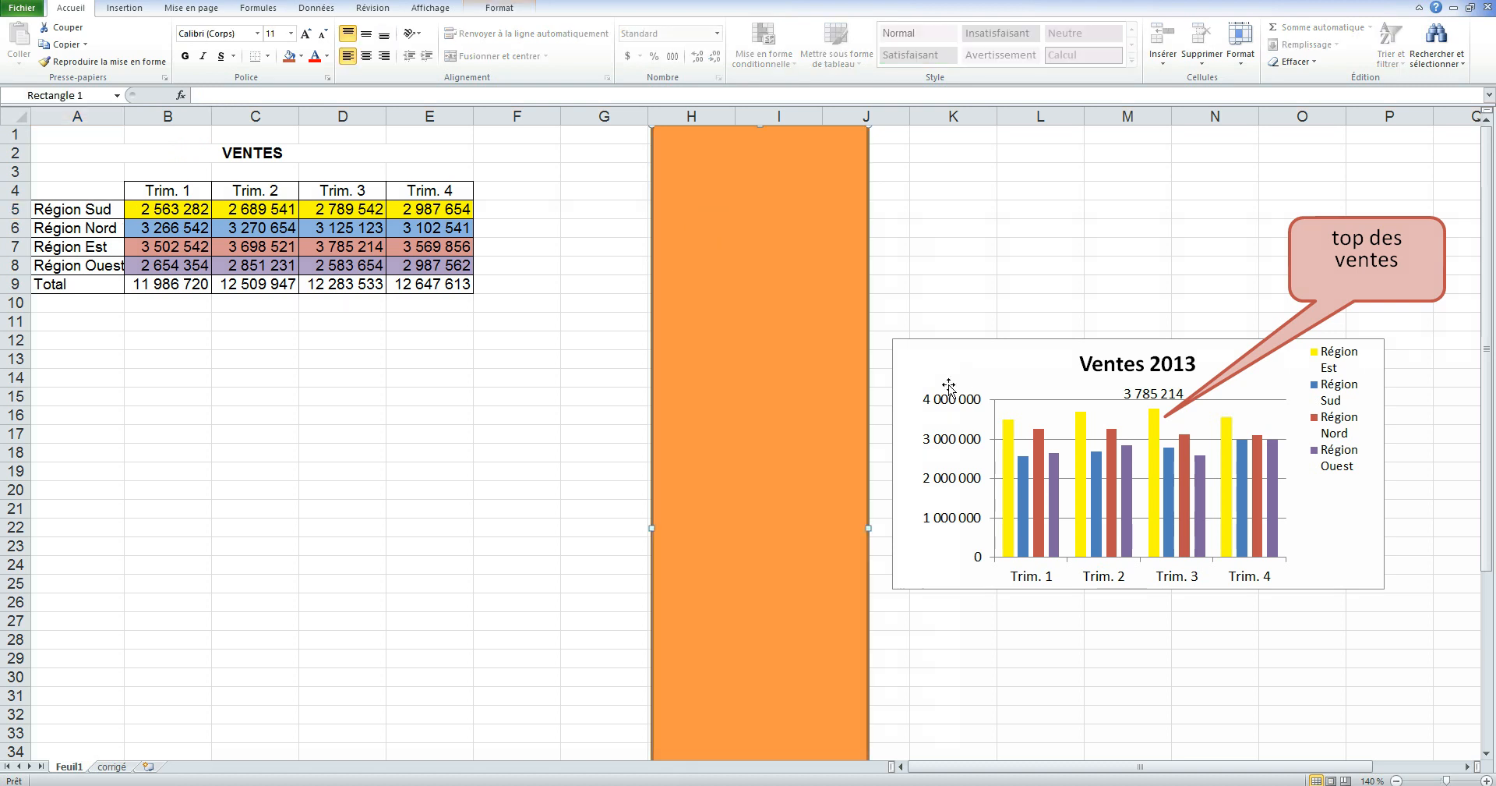
click(1035, 376)
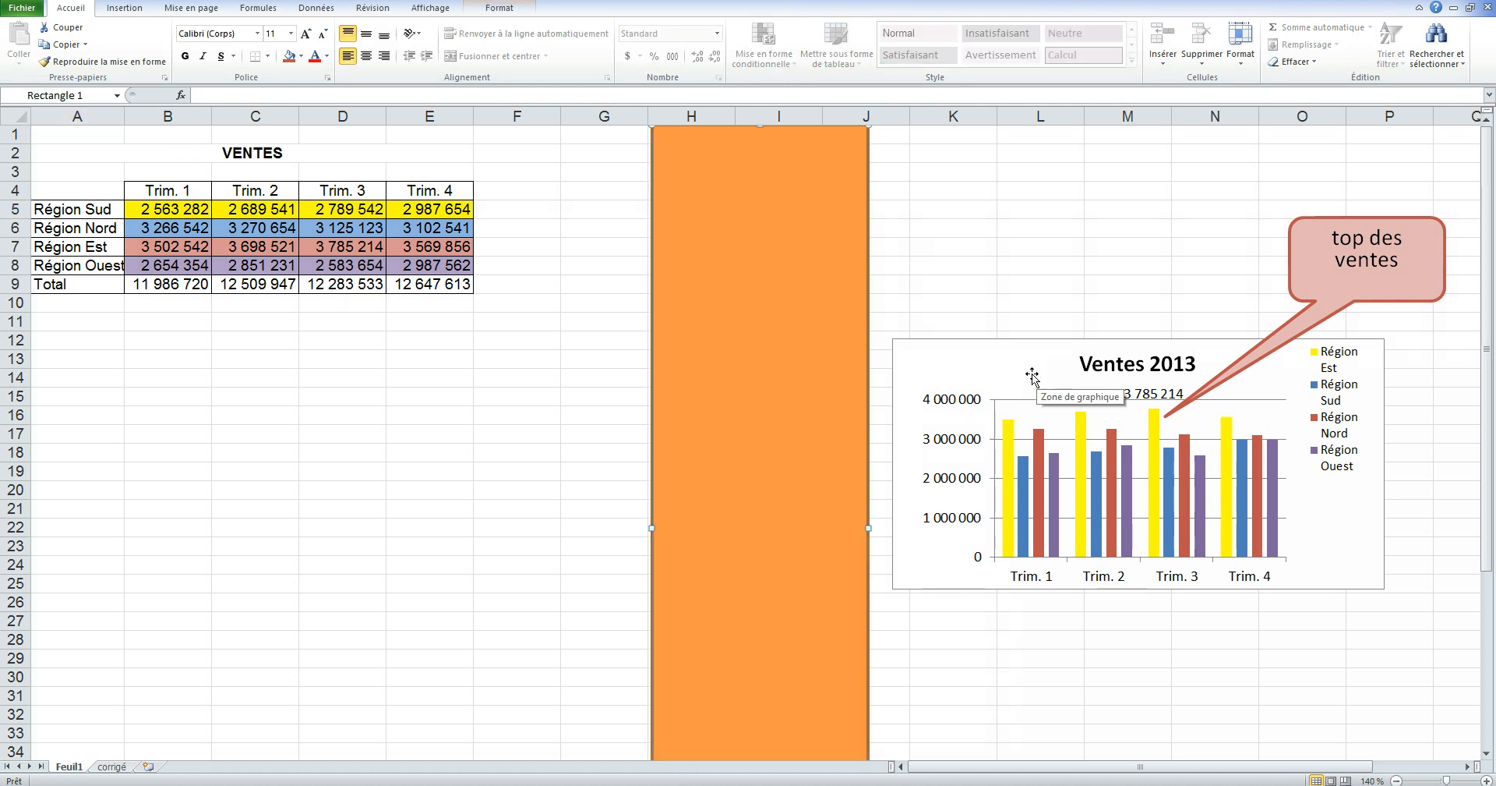
click(1066, 360)
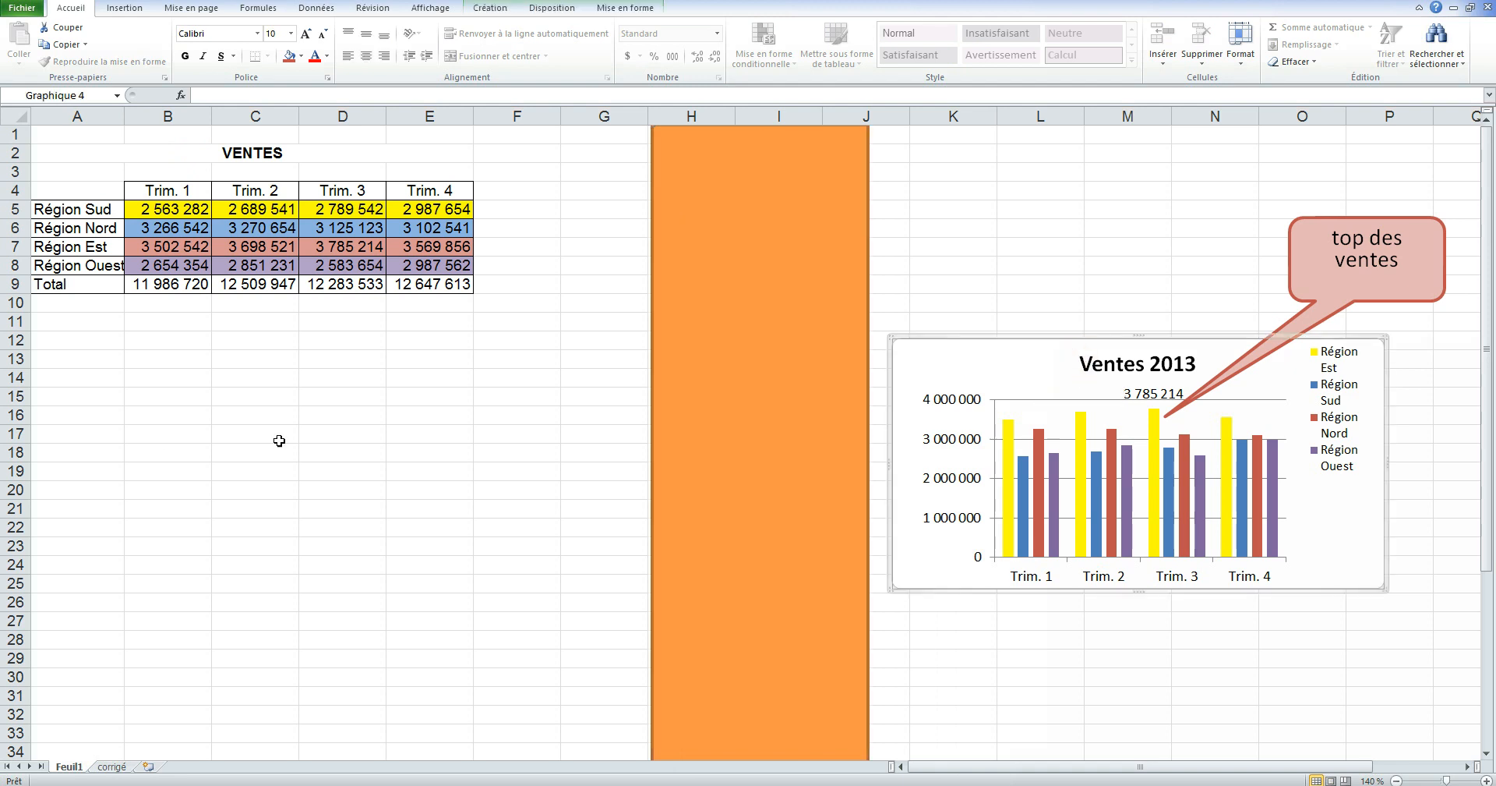
click(247, 456)
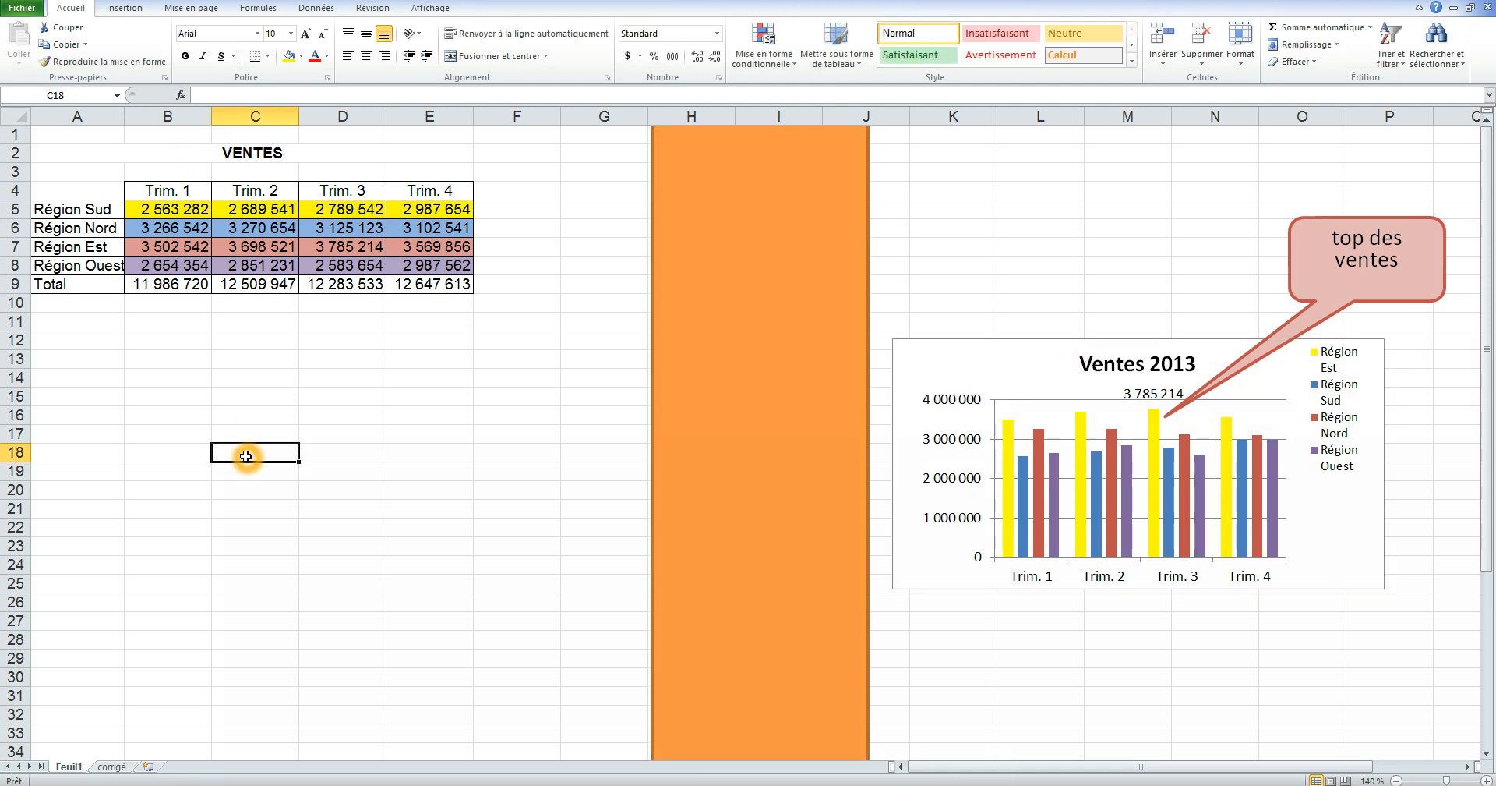
click(987, 372)
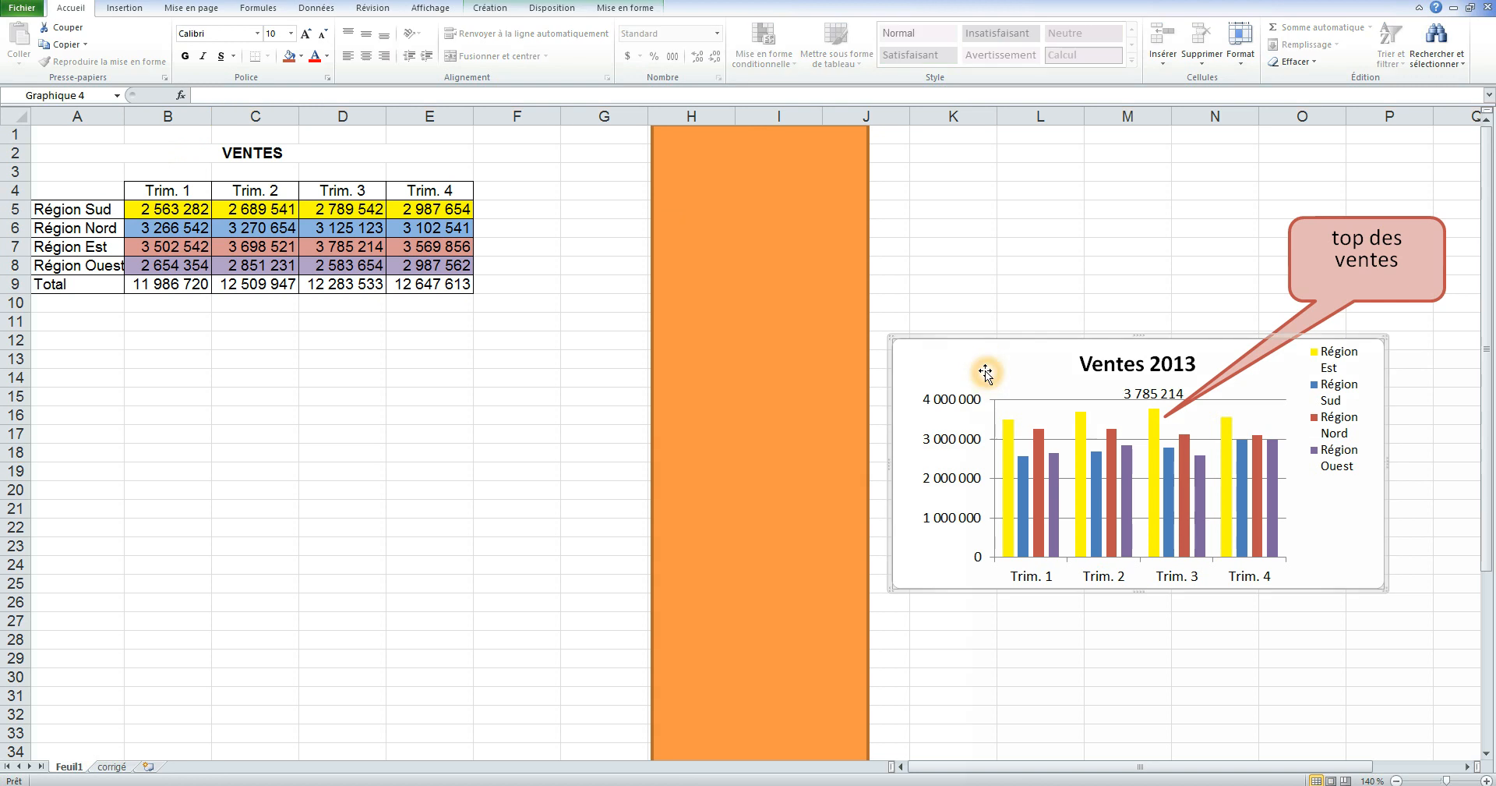
click(178, 197)
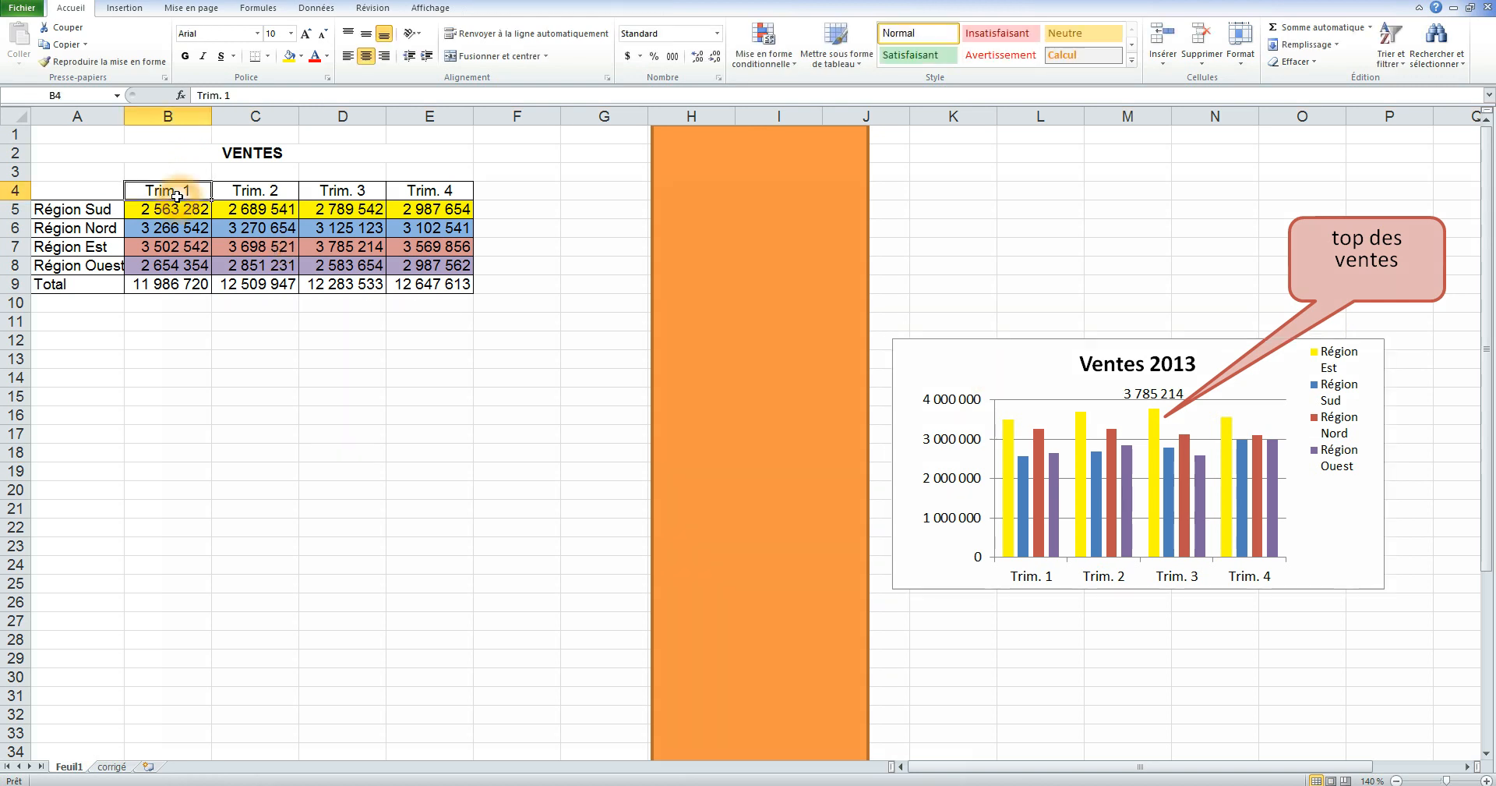
Step: Review the four regions' quarterly sales figures and the quarterly totals in row 9
click(97, 214)
click(184, 207)
click(260, 193)
click(347, 198)
click(421, 231)
click(410, 266)
click(255, 226)
click(166, 265)
click(72, 248)
click(70, 228)
click(175, 187)
click(176, 216)
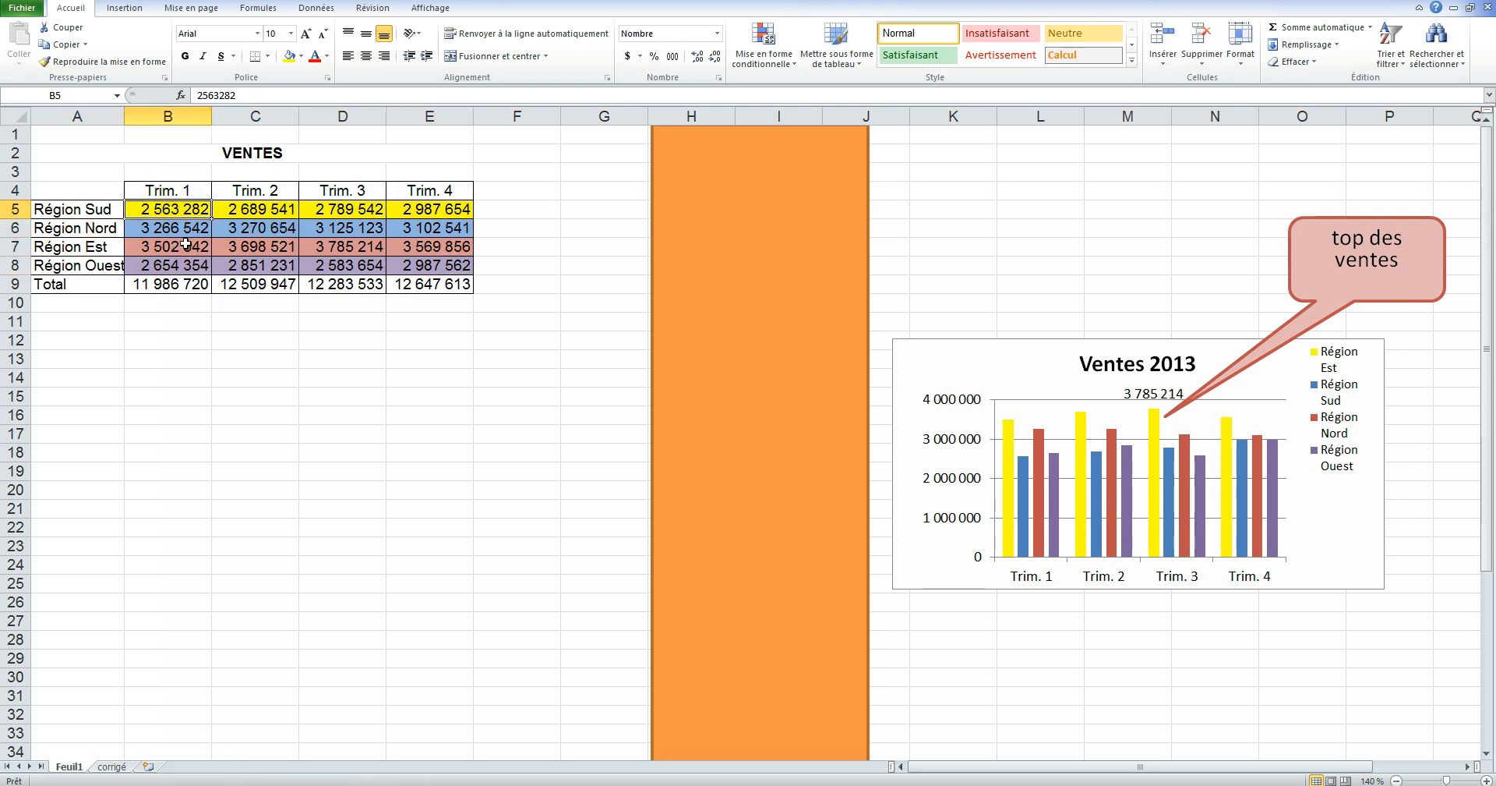
click(166, 286)
click(234, 289)
click(341, 289)
click(412, 287)
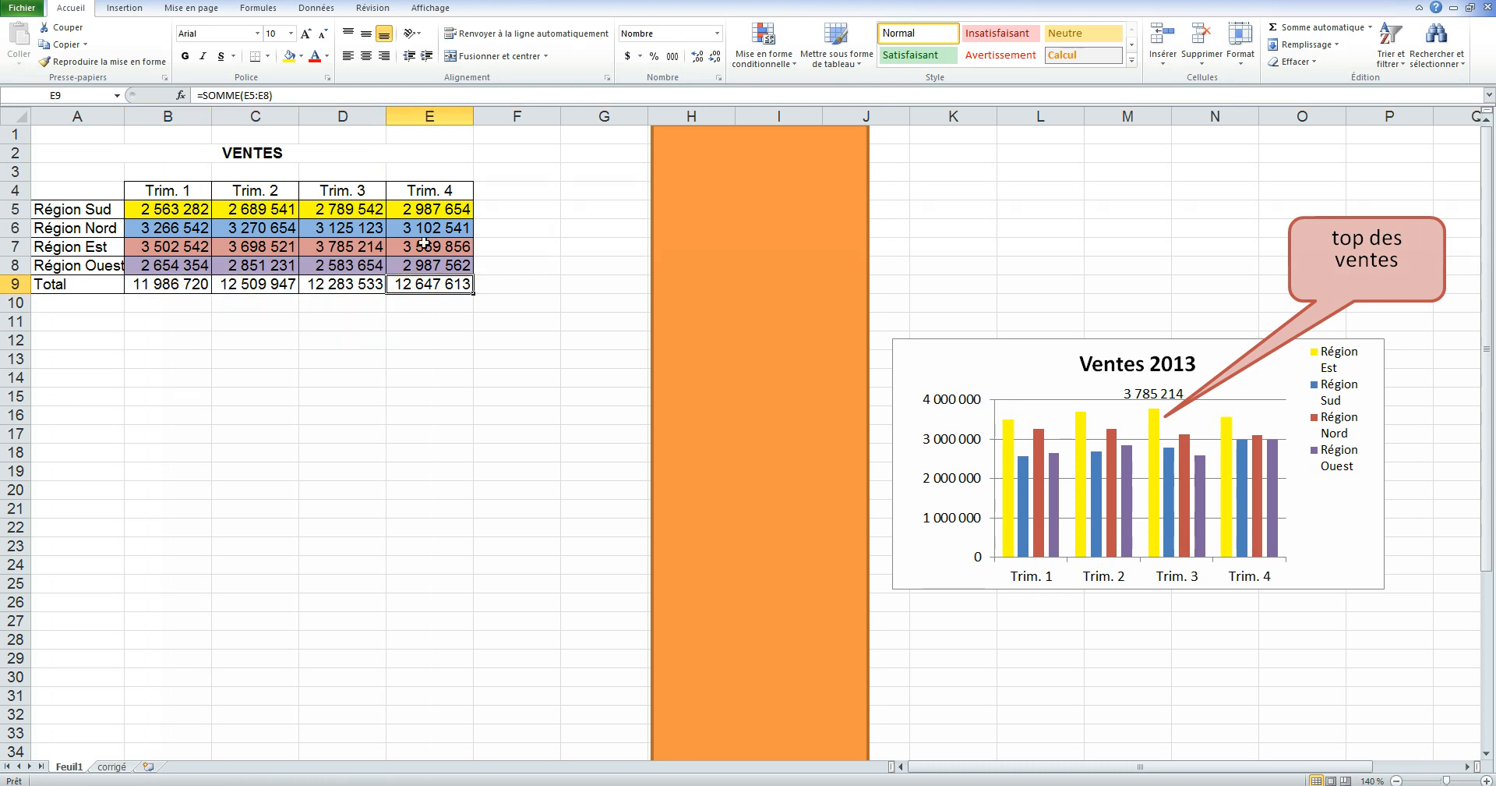
Step: Compare the VENTES table and its Total row with the model chart's columns, title and "top des ventes" callout
click(239, 258)
click(220, 154)
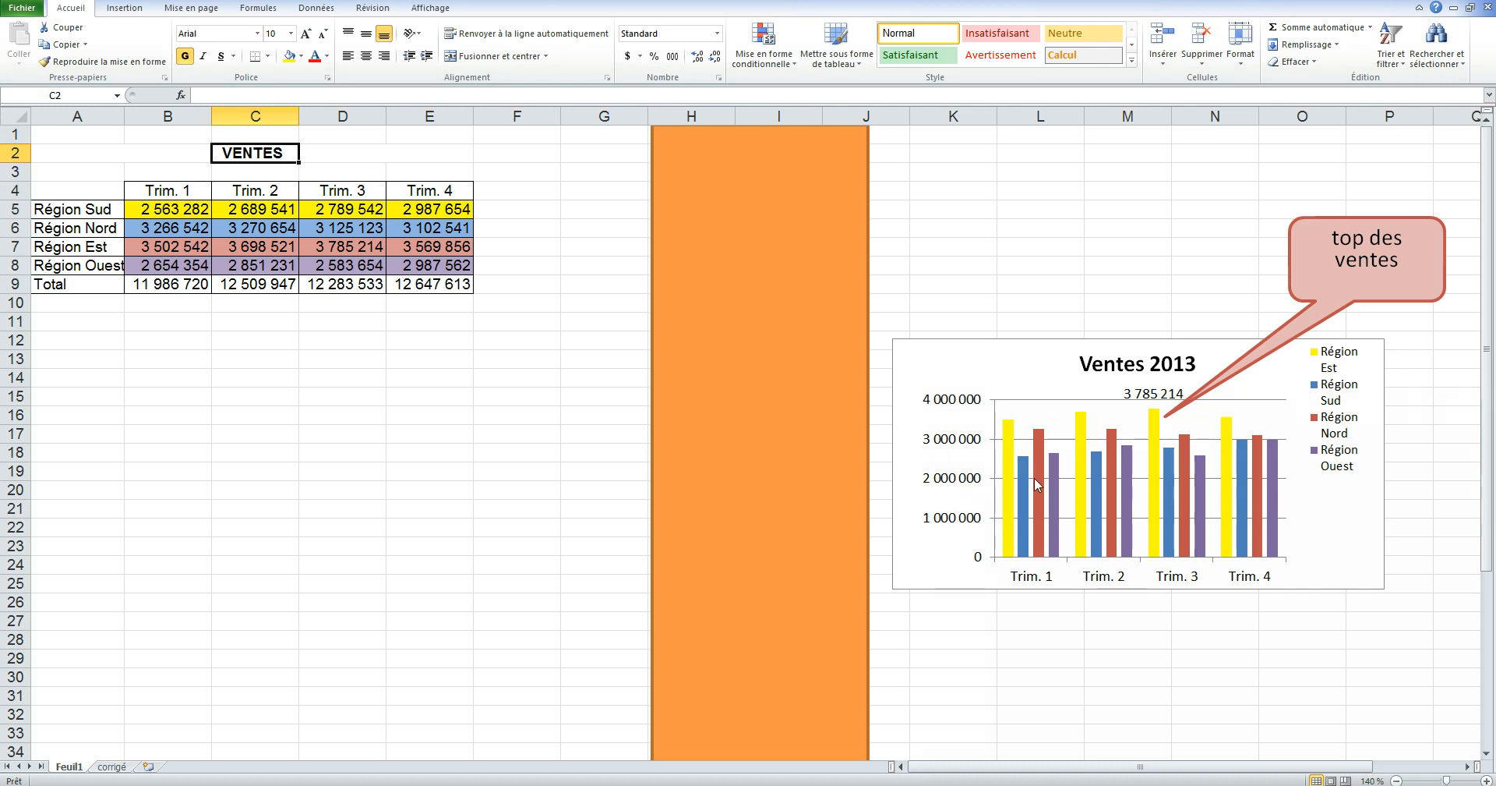
click(1115, 446)
click(314, 219)
click(62, 288)
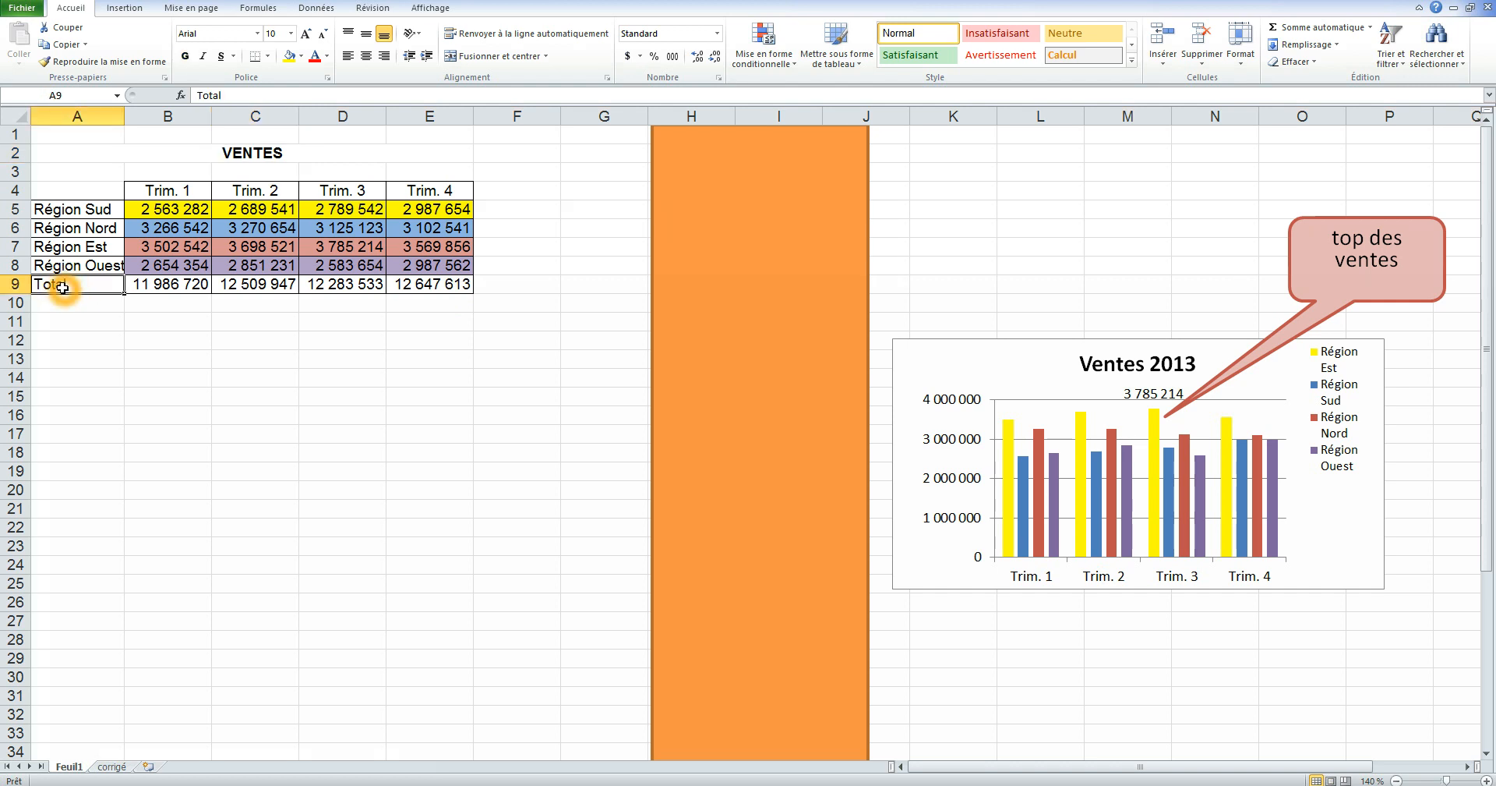
click(230, 288)
click(1133, 364)
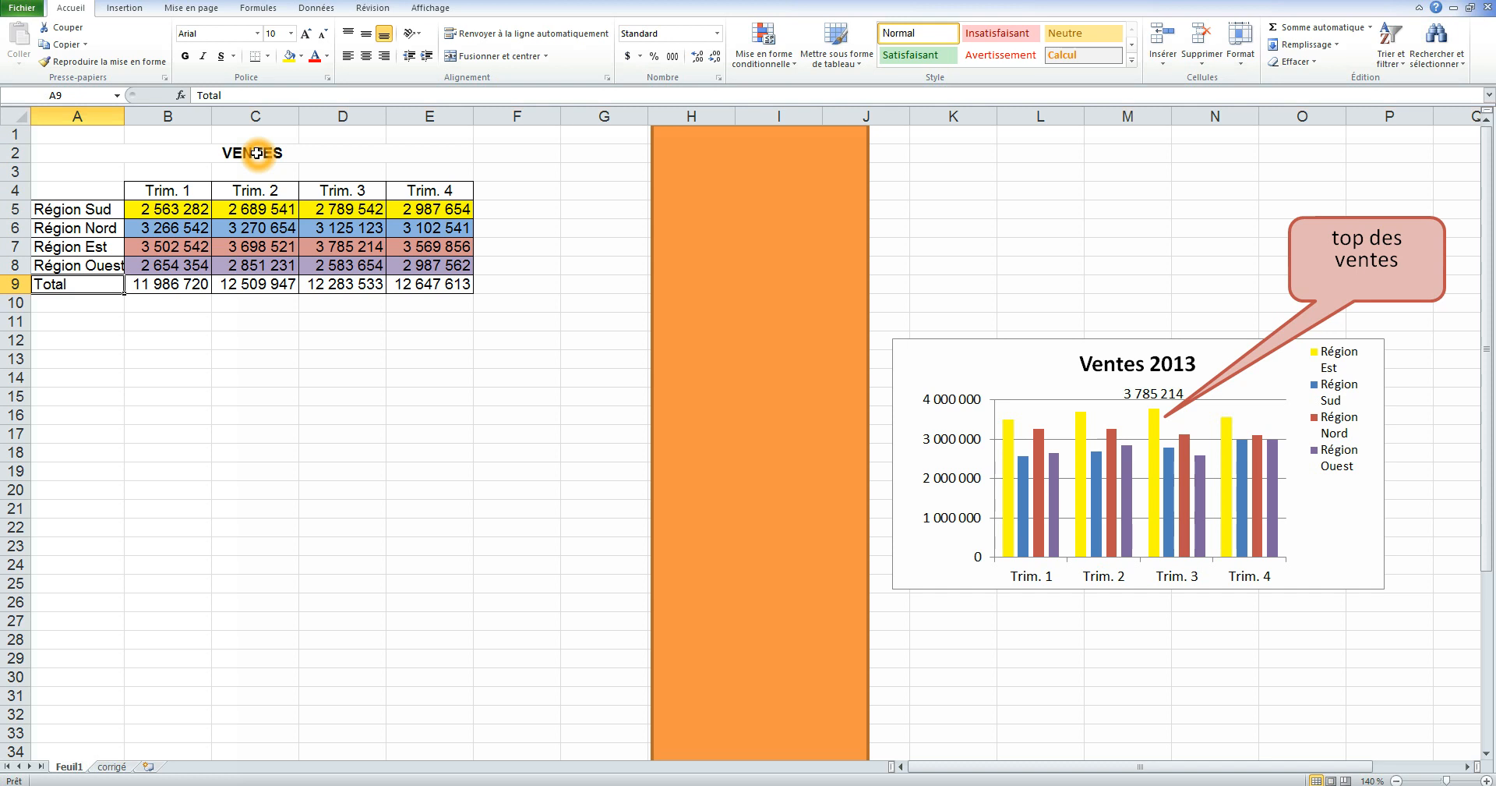
click(1296, 219)
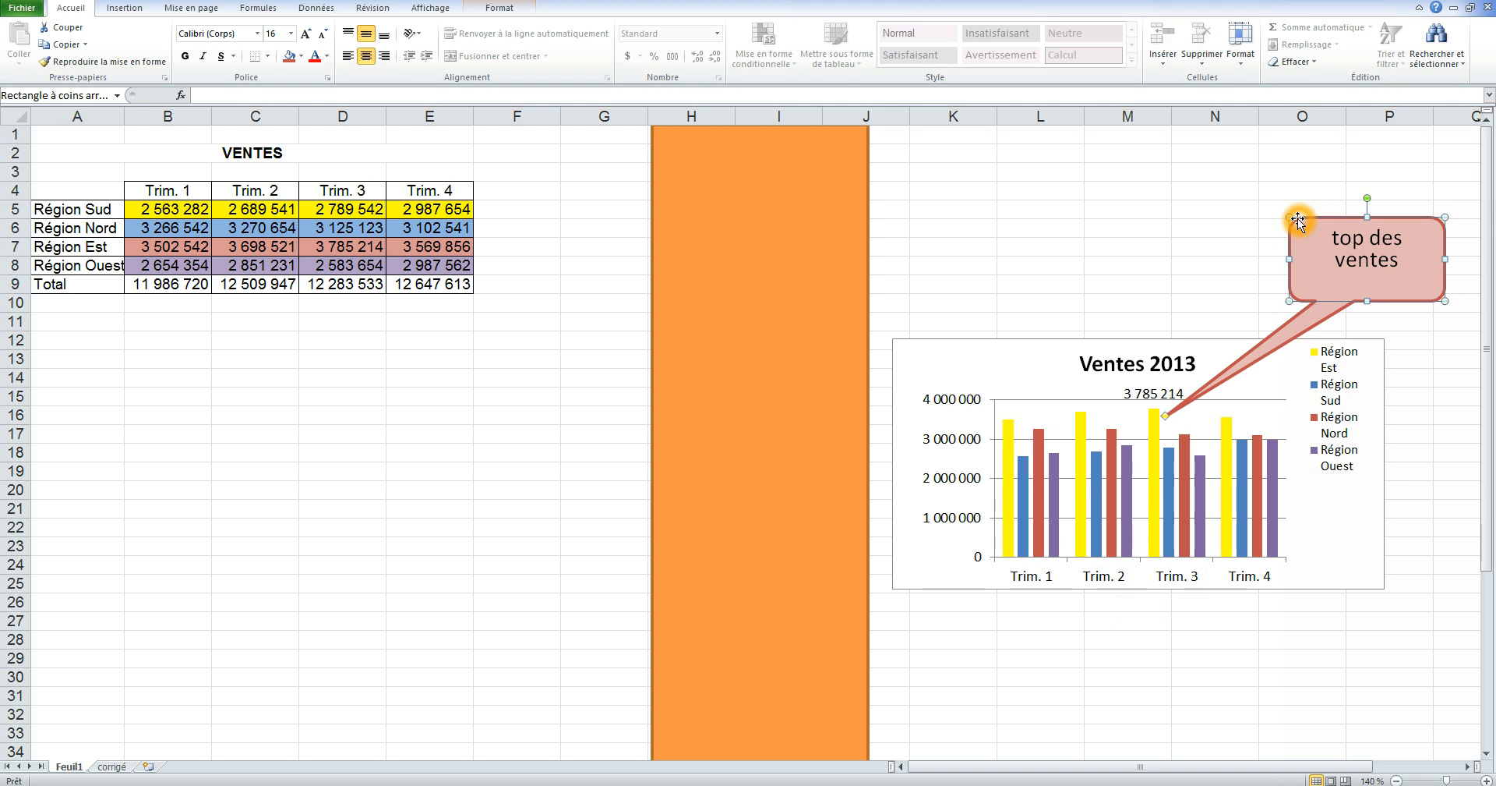
click(249, 337)
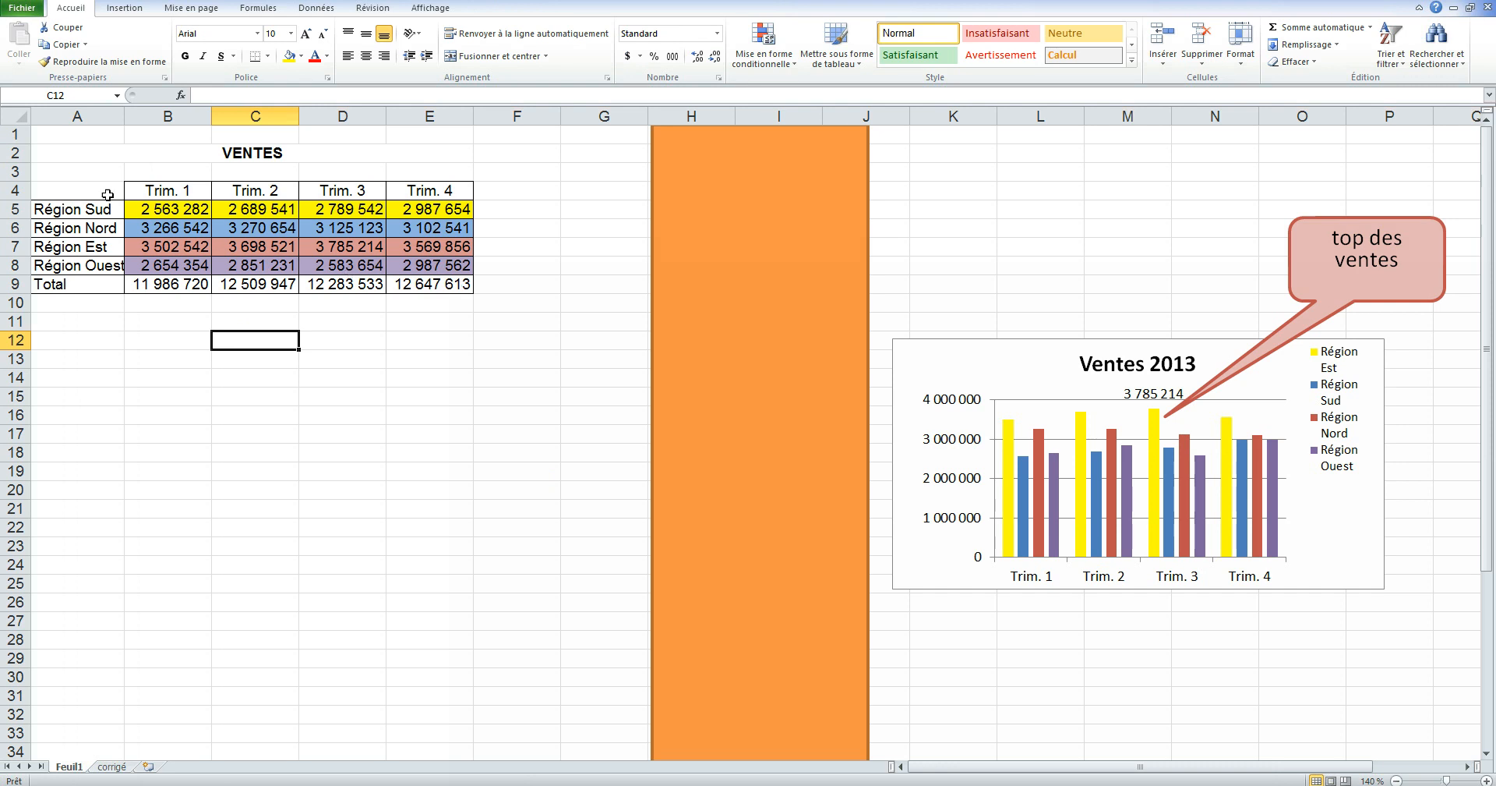
Step: Insert a 2D clustered column chart from A4:E8, leaving out the Total row, and place it below the sales table
click(77, 190)
drag(106, 204, 444, 269)
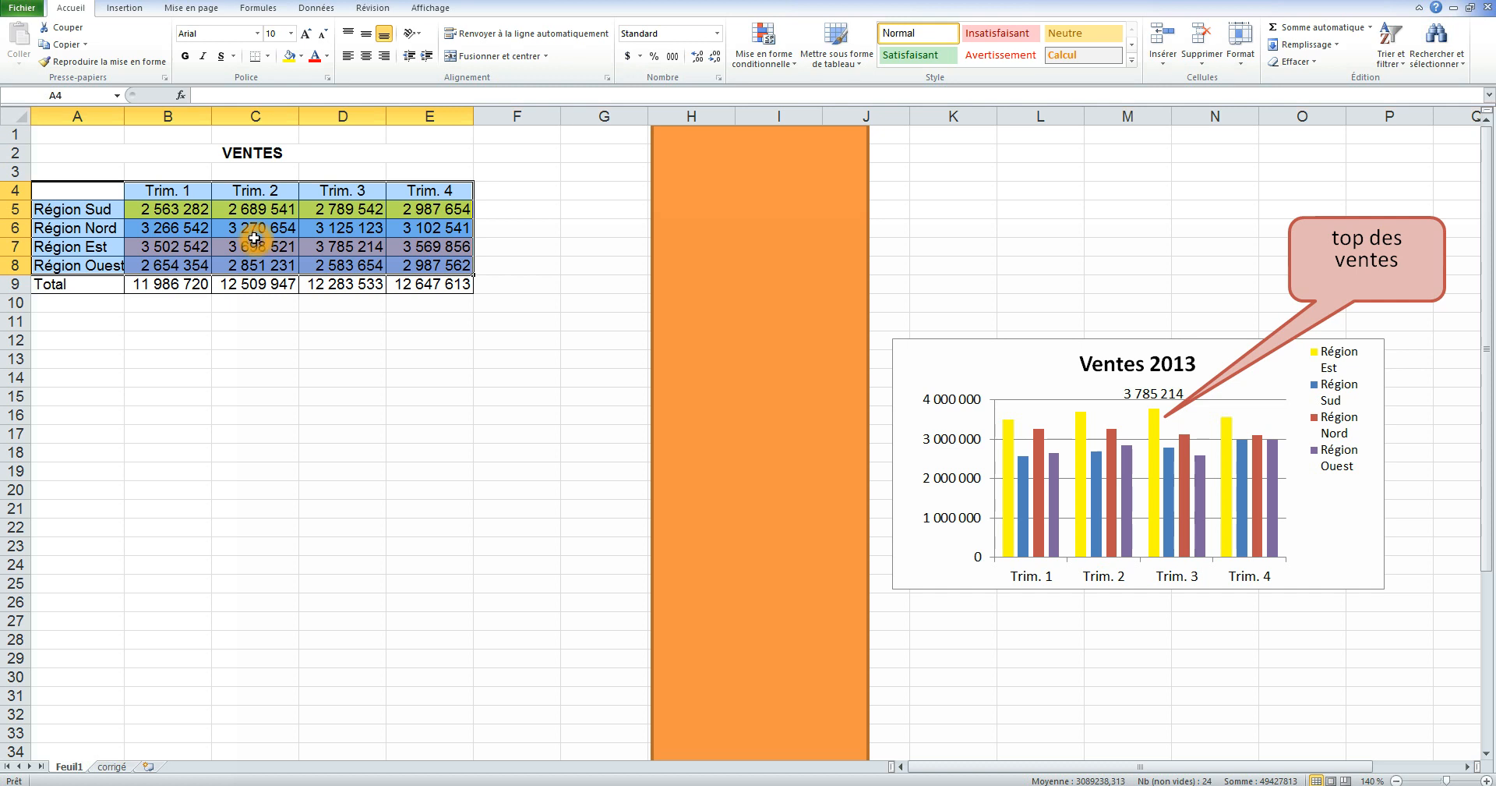
click(134, 8)
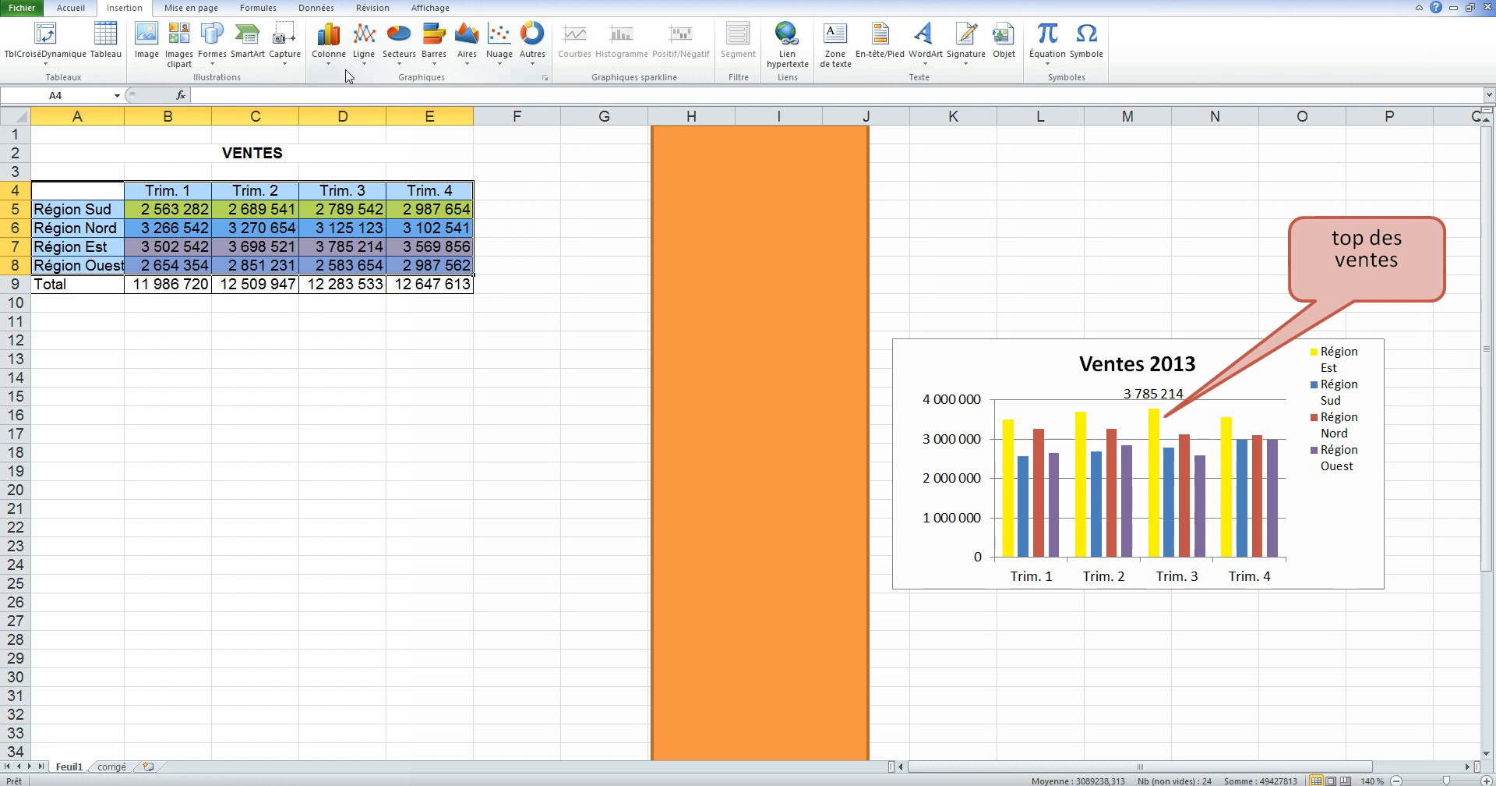
click(330, 63)
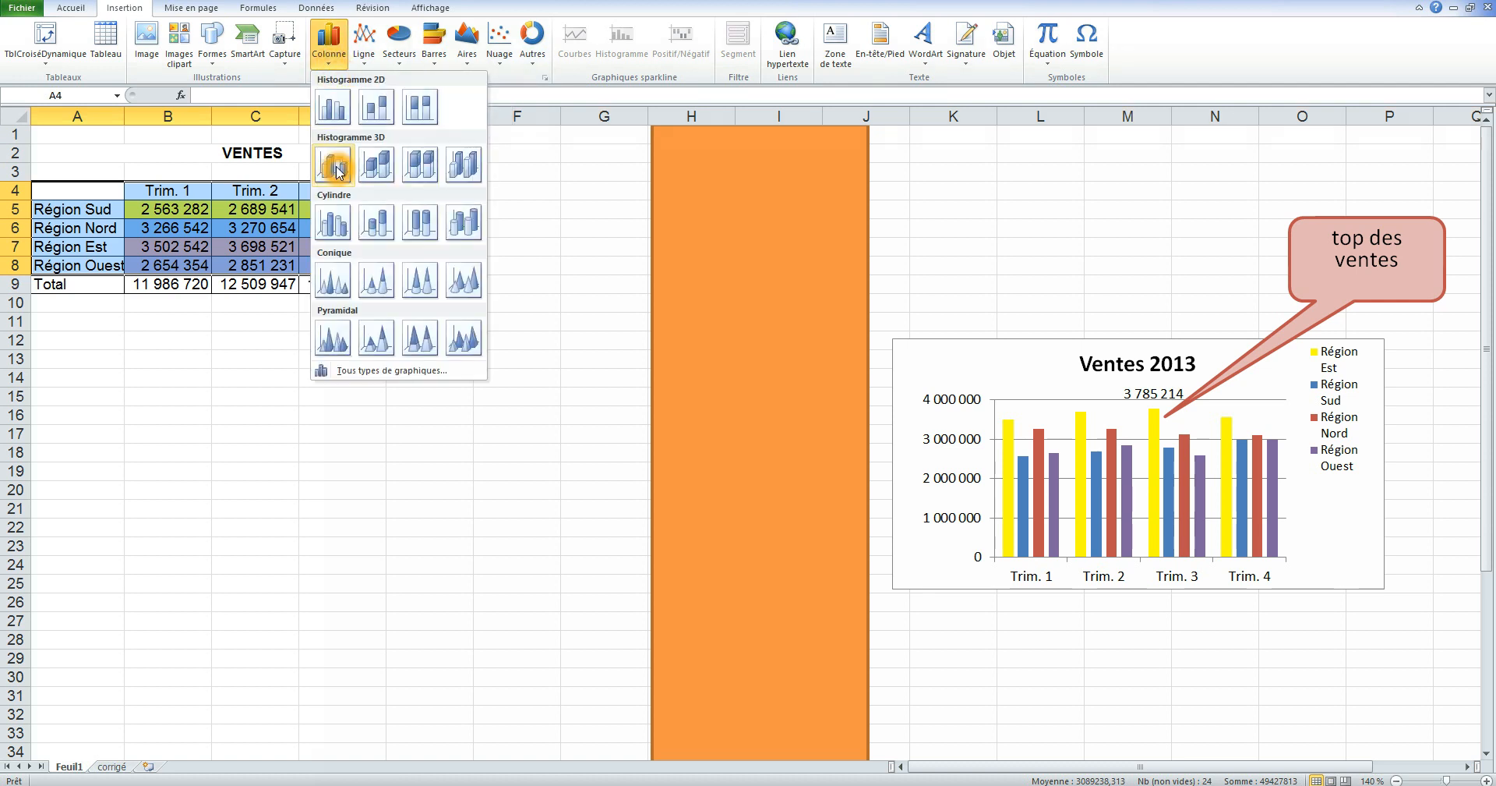
click(332, 110)
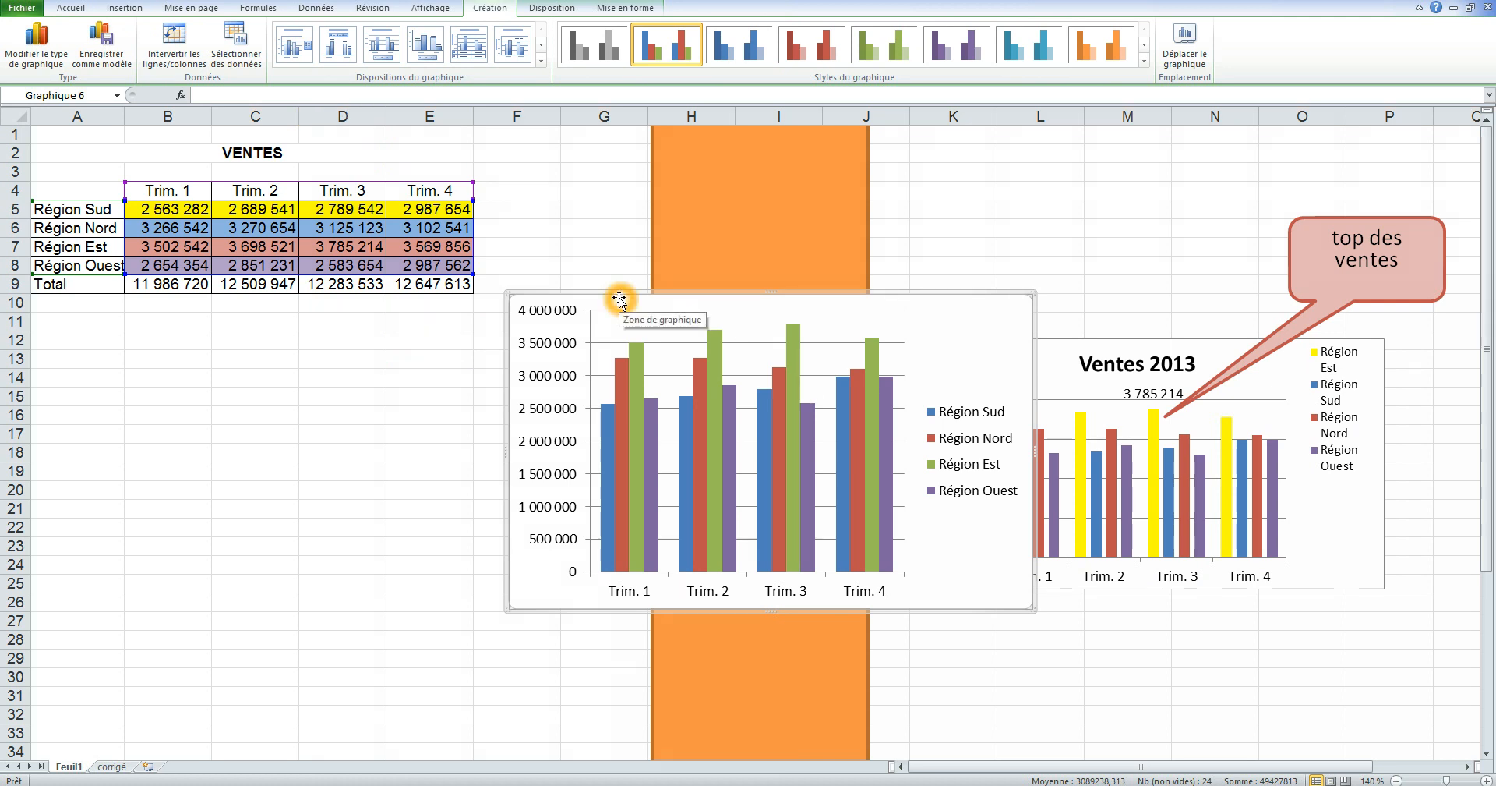
drag(619, 298, 266, 325)
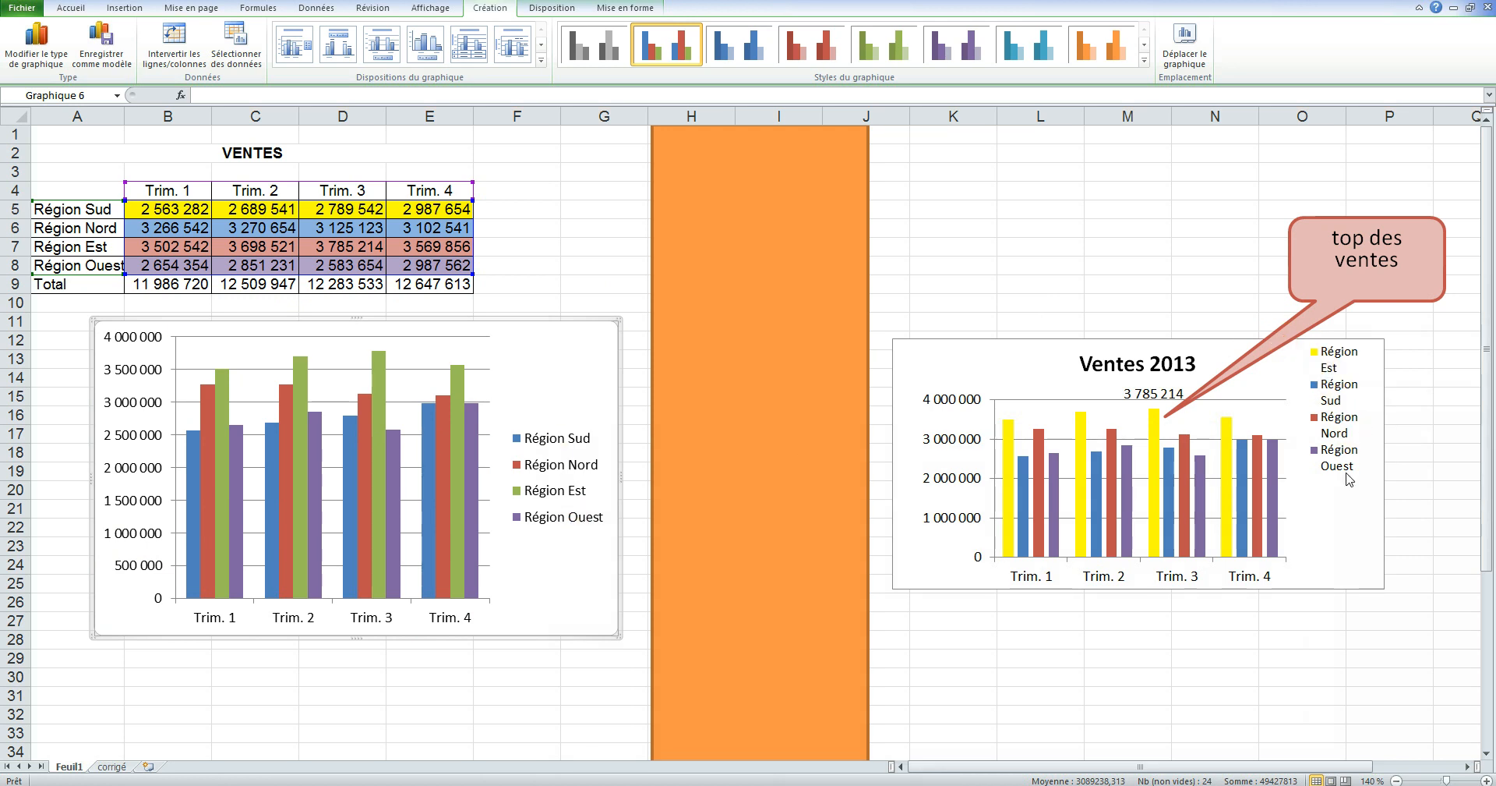
drag(517, 351, 513, 362)
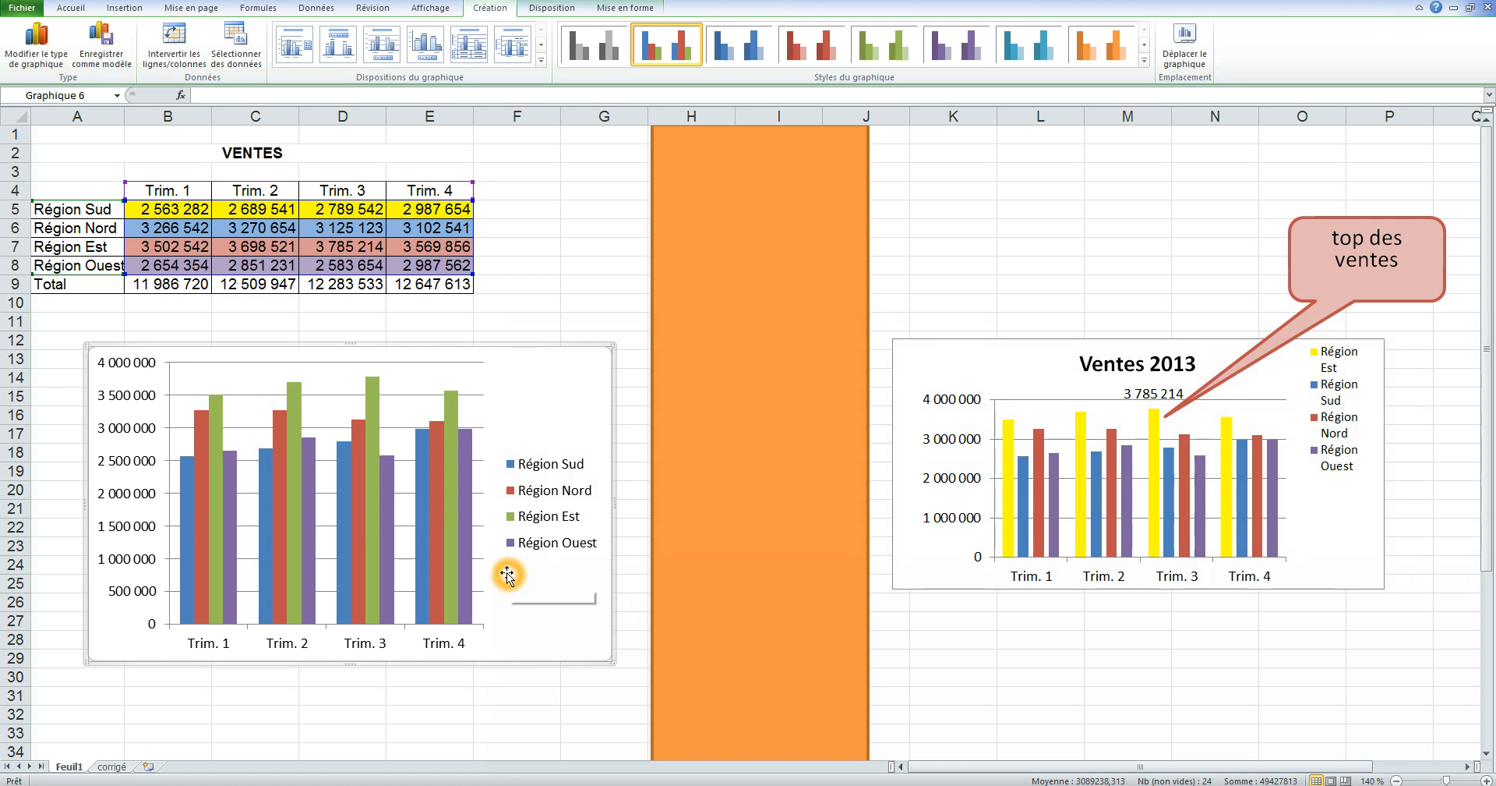
Step: Fill the Région Est series of the new chart with standard yellow
mouse_move(364, 531)
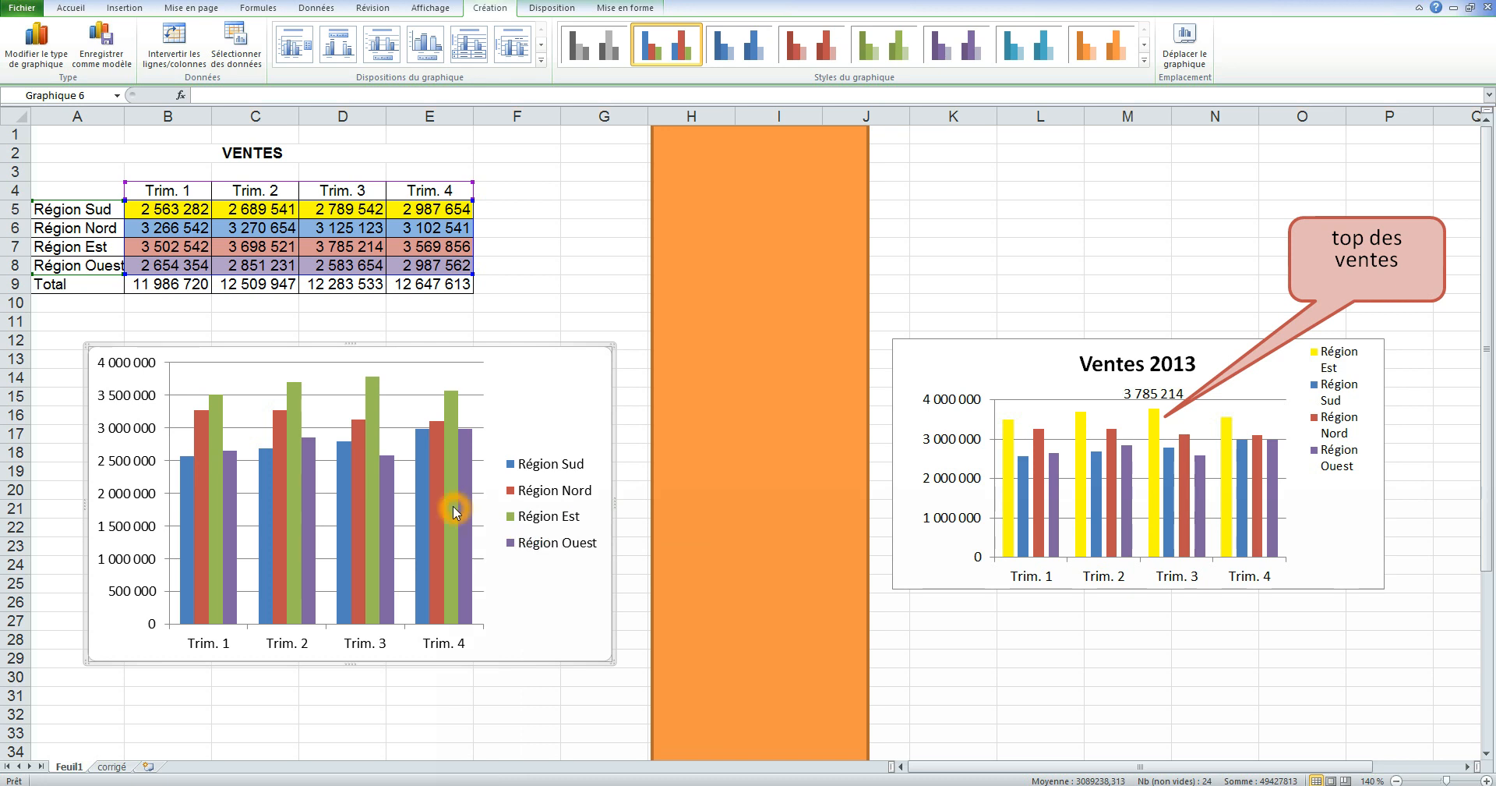
mouse_move(454, 508)
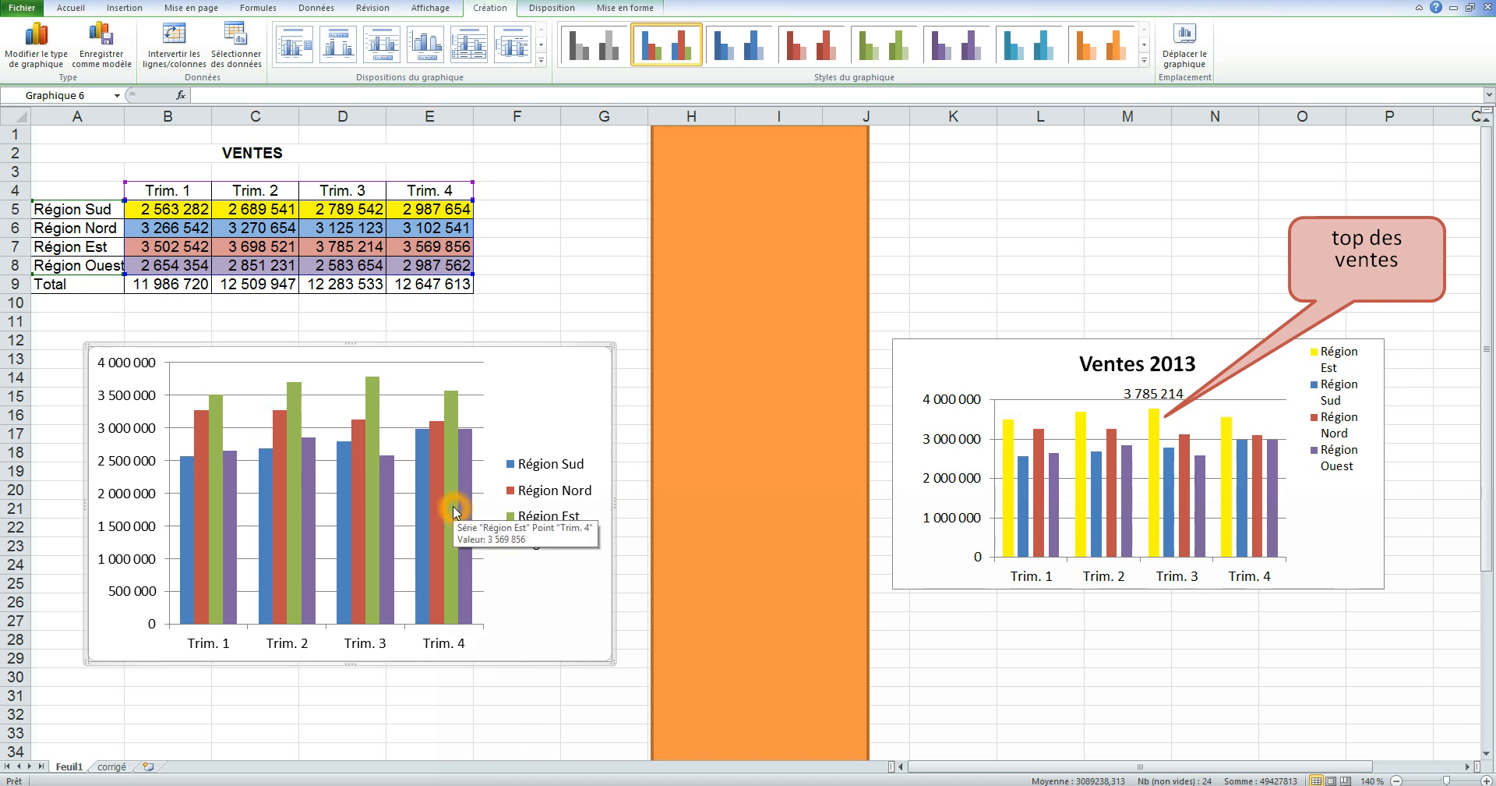
click(455, 508)
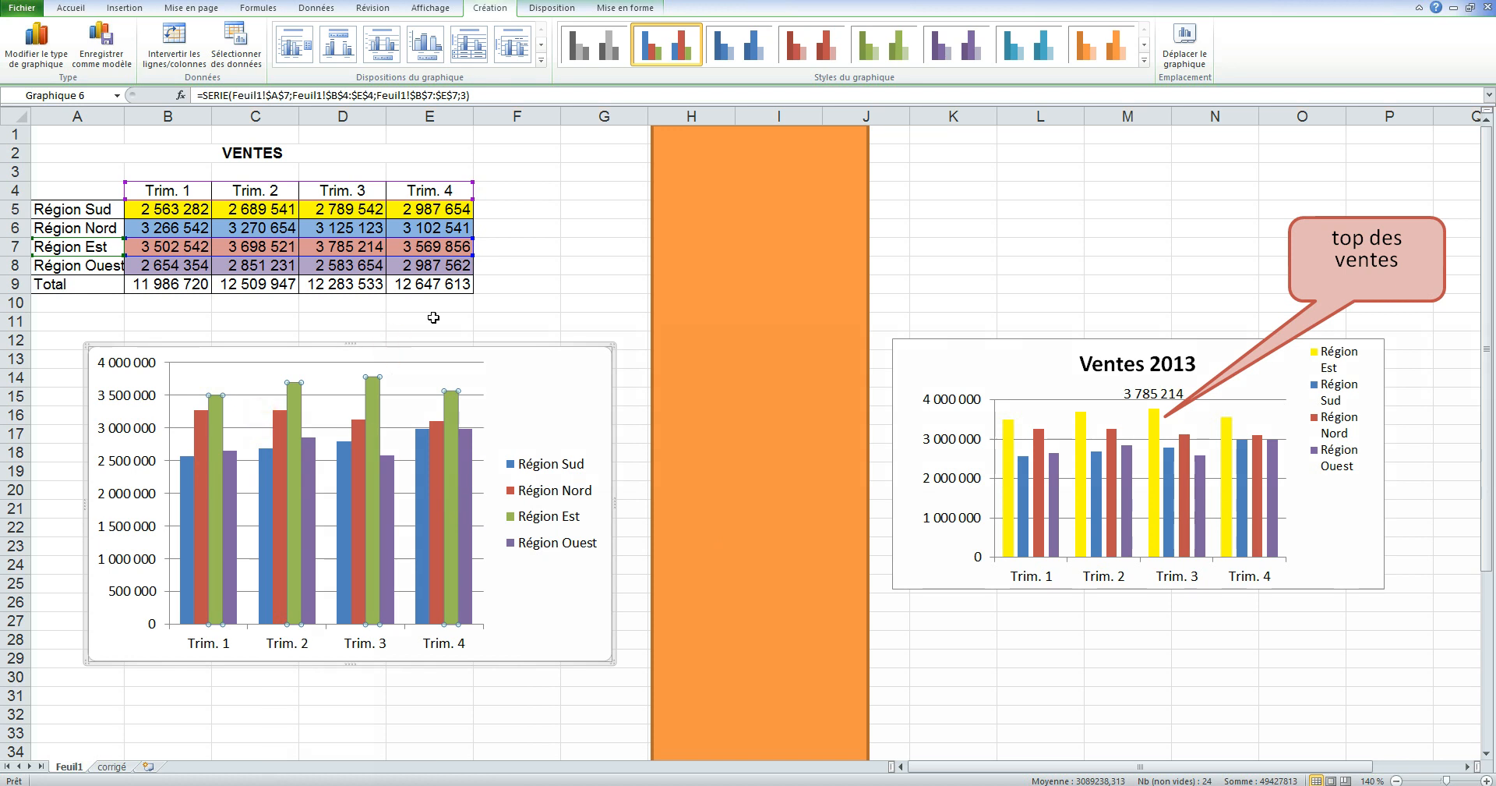
click(615, 7)
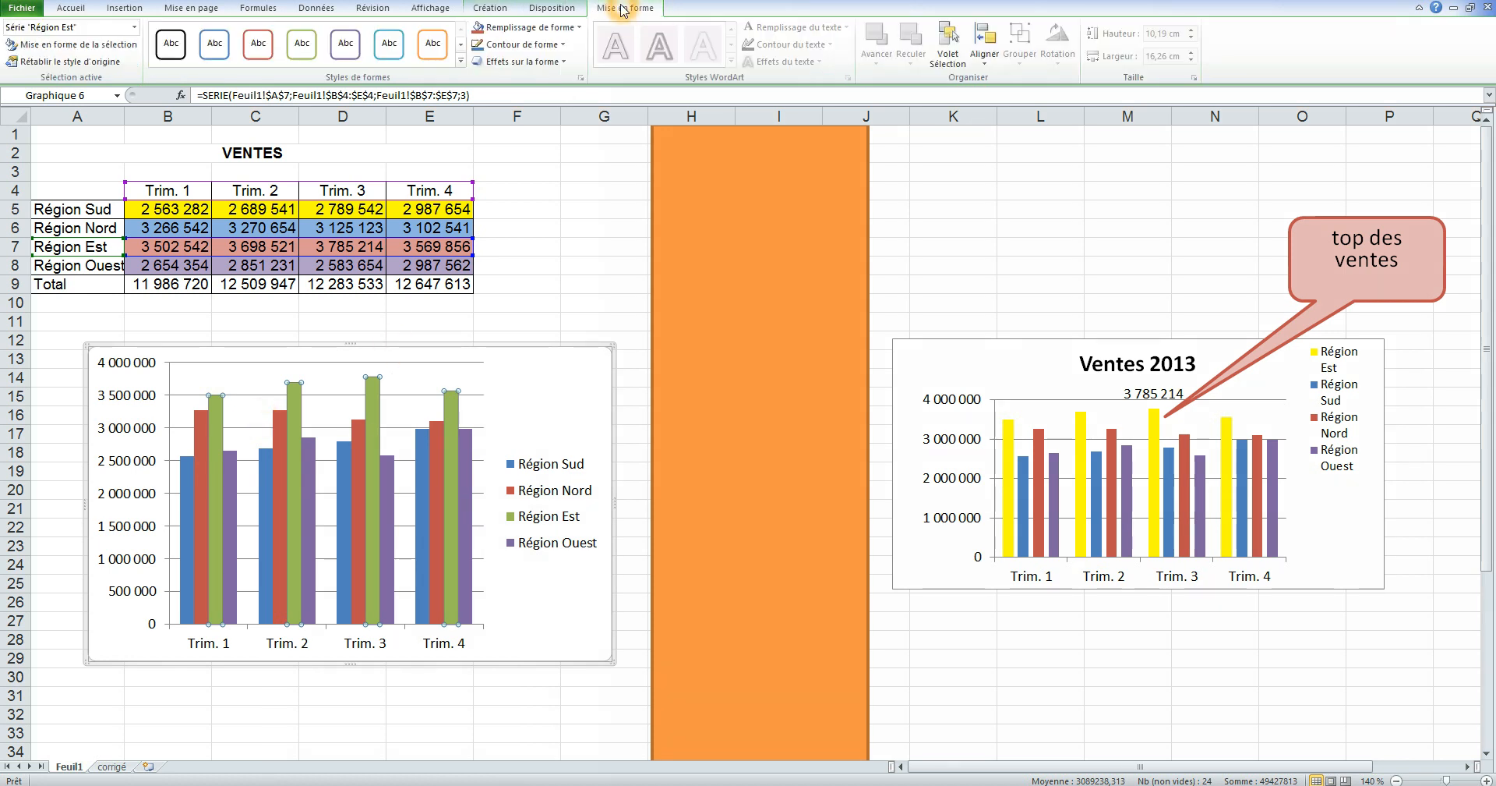
click(581, 28)
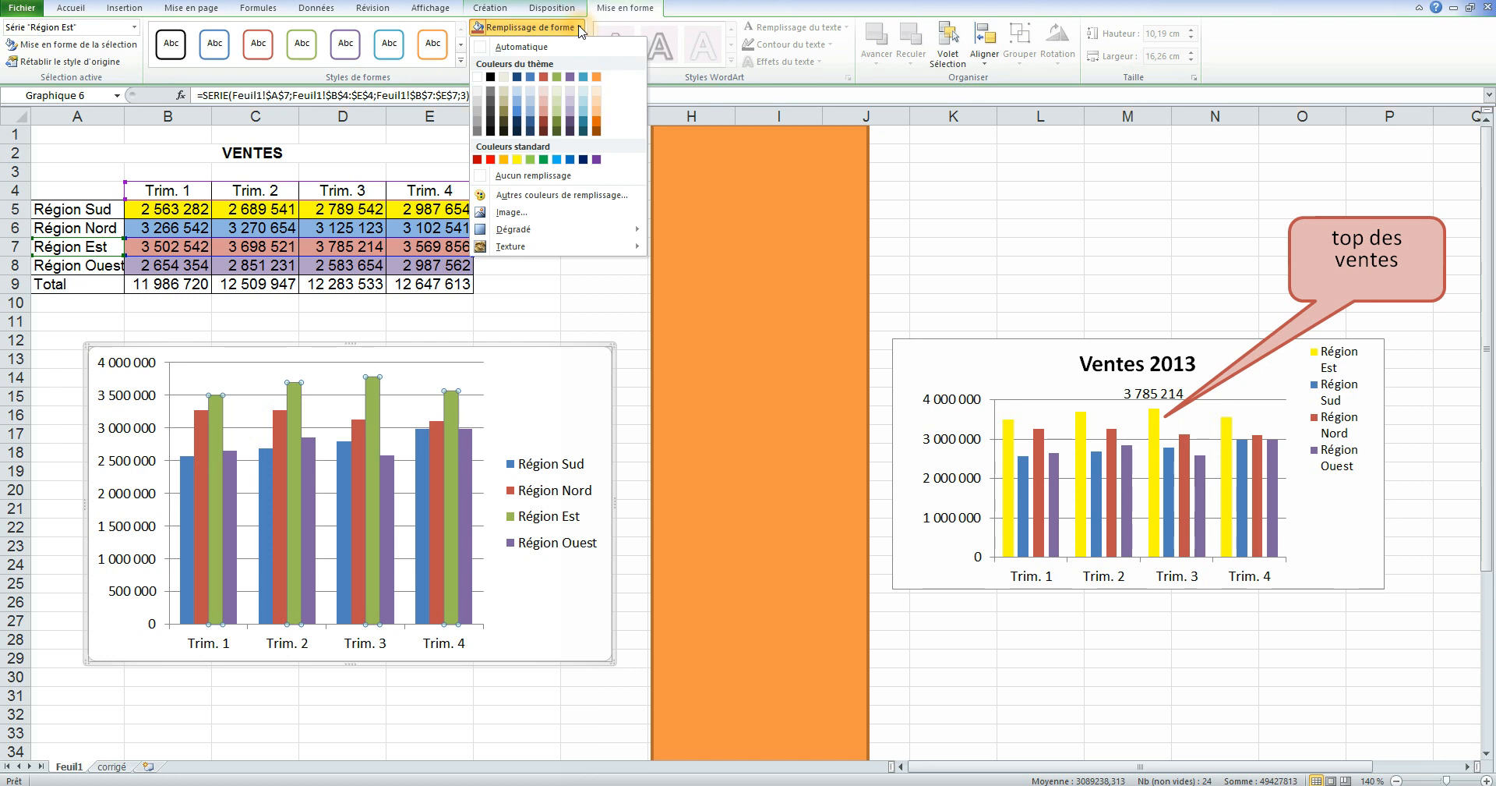
click(517, 159)
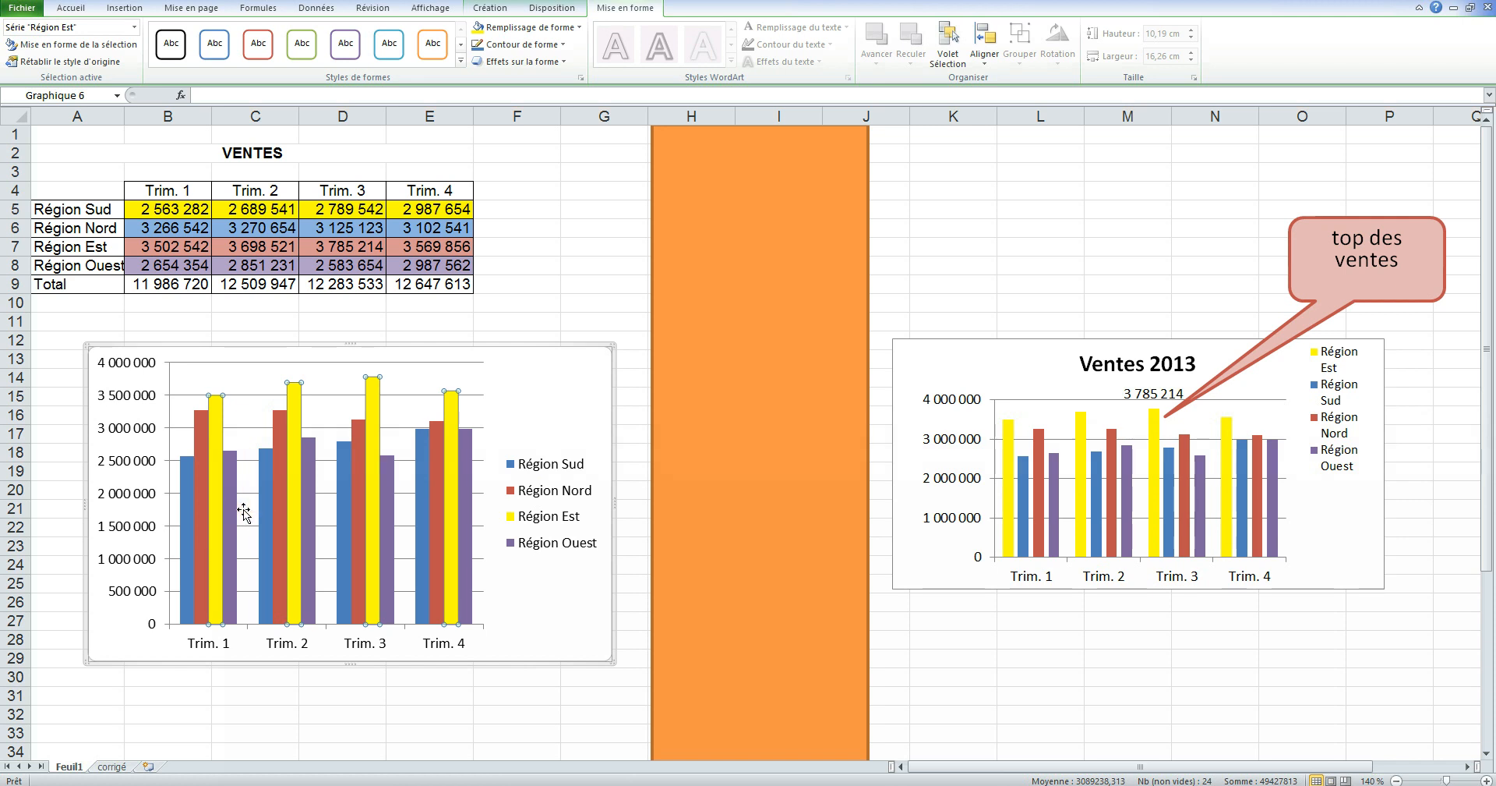
Step: Add a title above the plot area of the new chart and set its text to "Ventes 2013"
click(566, 11)
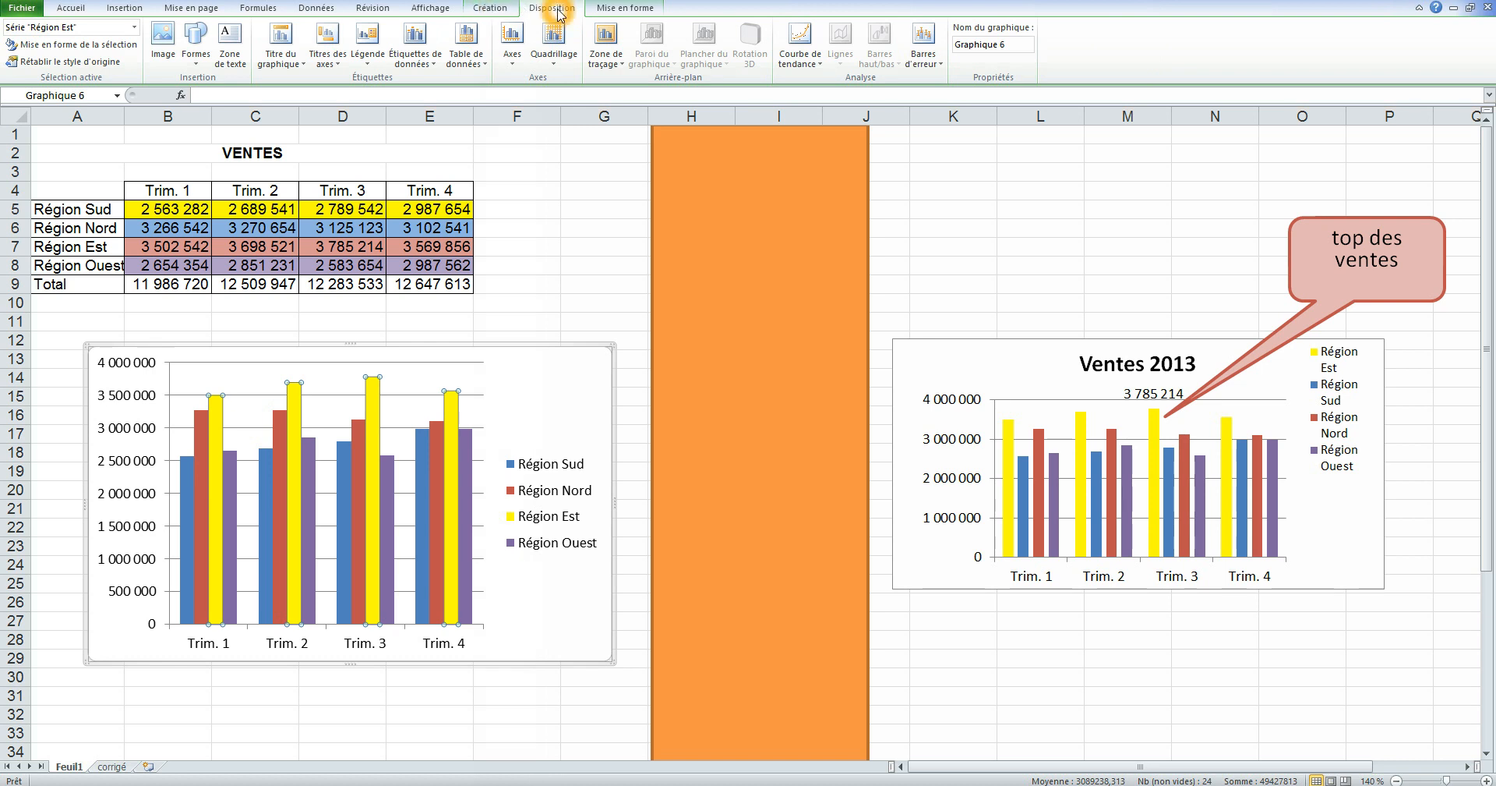
click(285, 67)
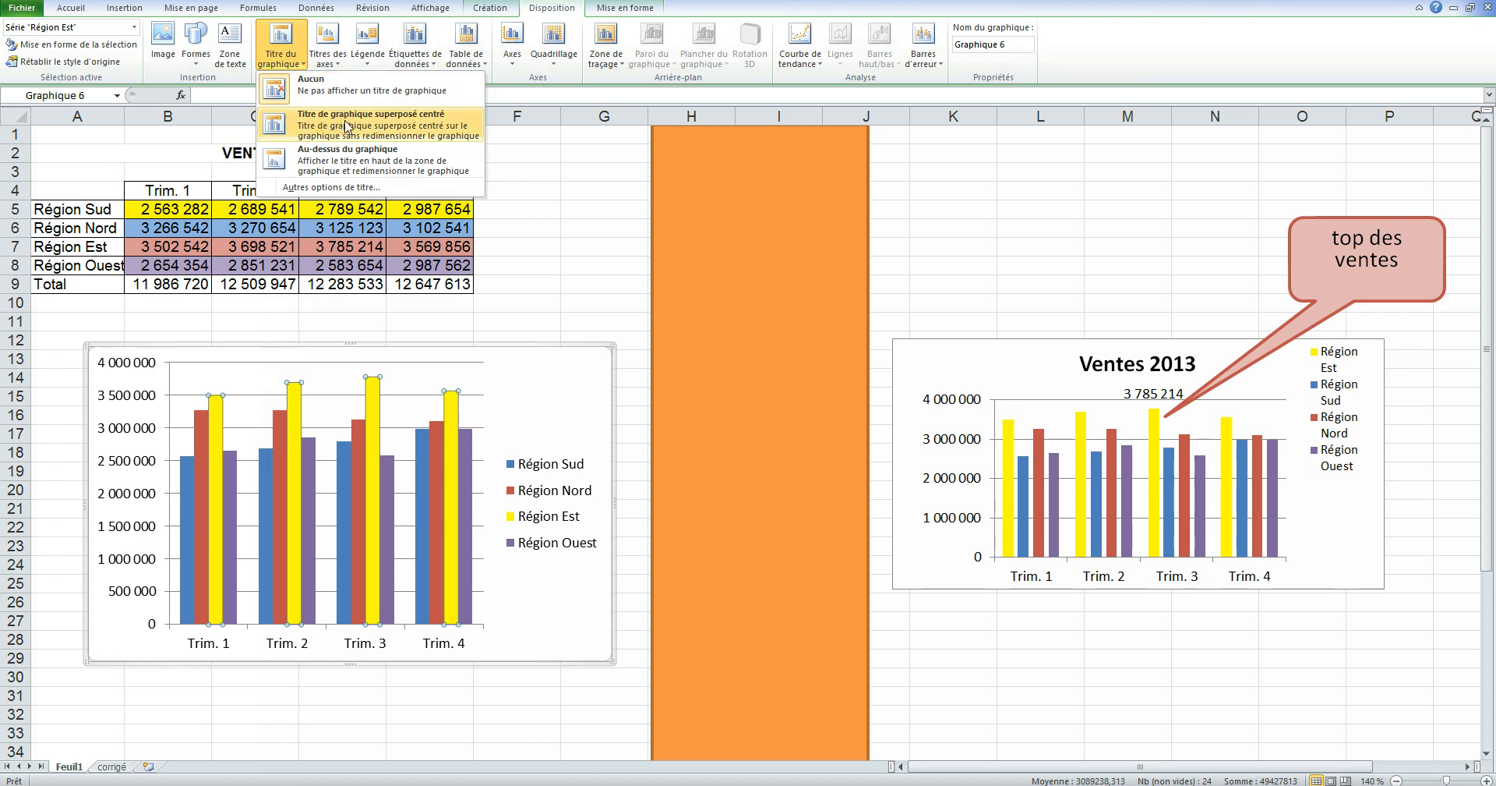
click(371, 159)
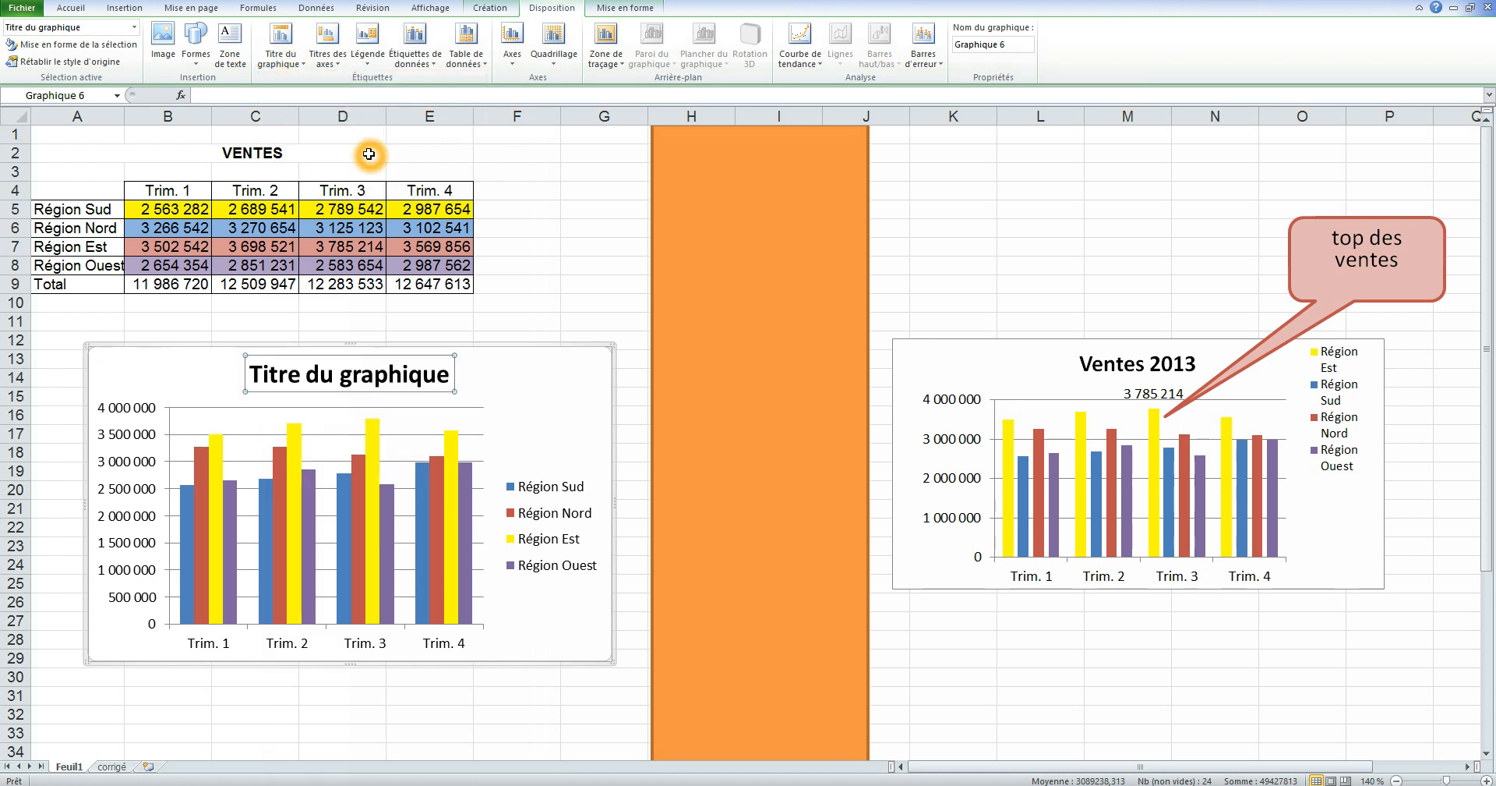
text(V)
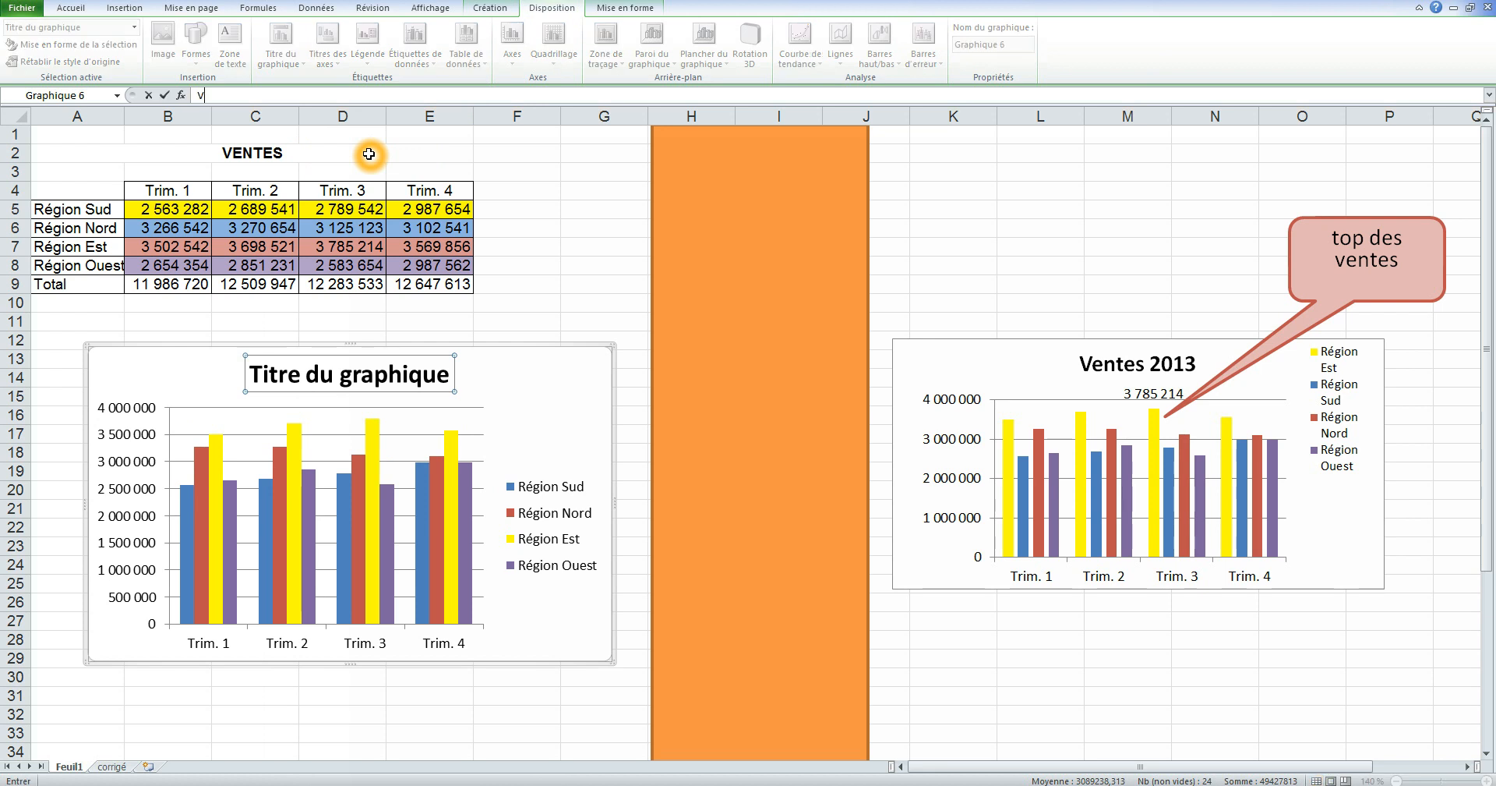
key(BackSpace)
click(362, 375)
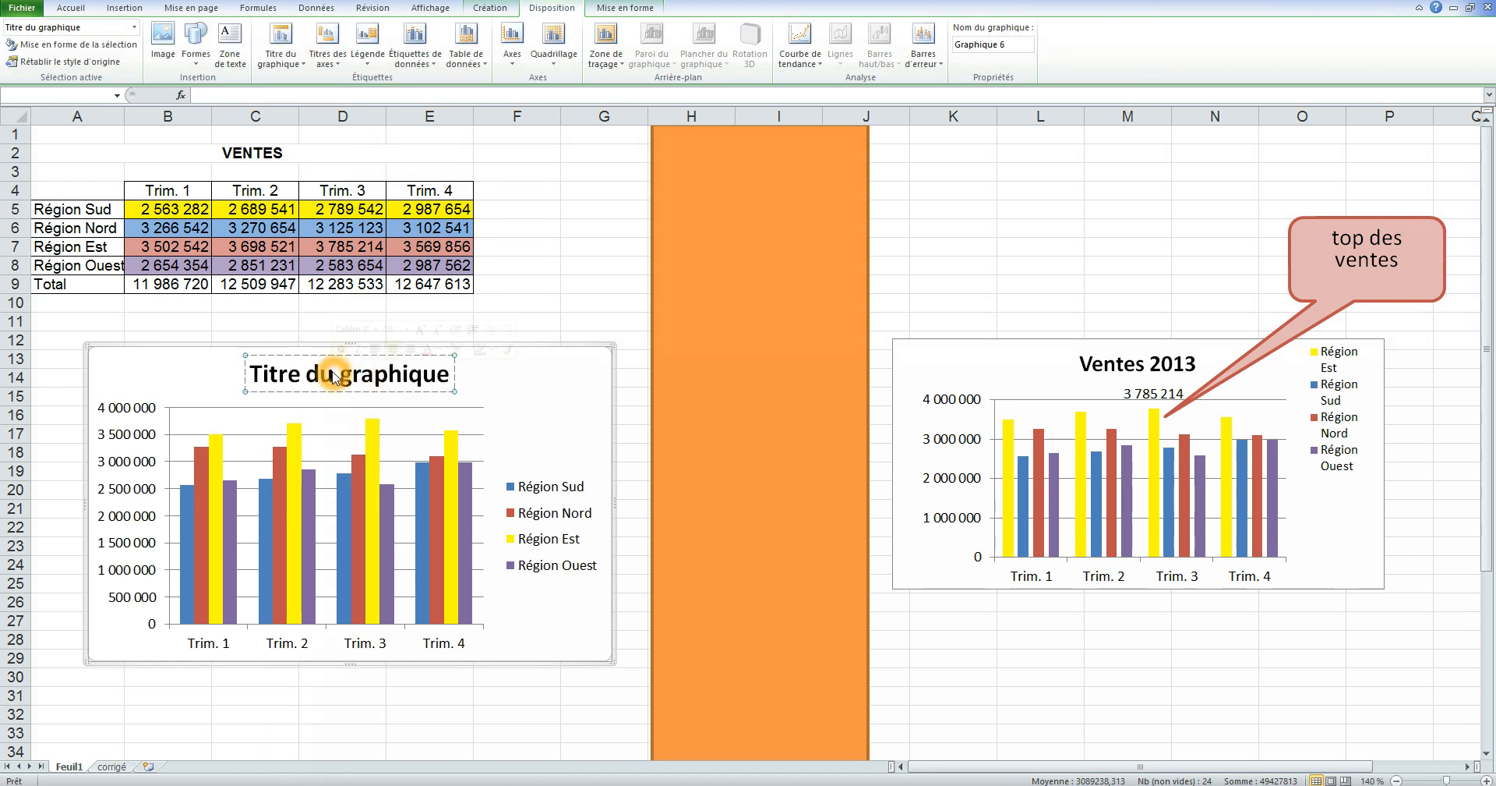
triple_click(333, 375)
text(V)
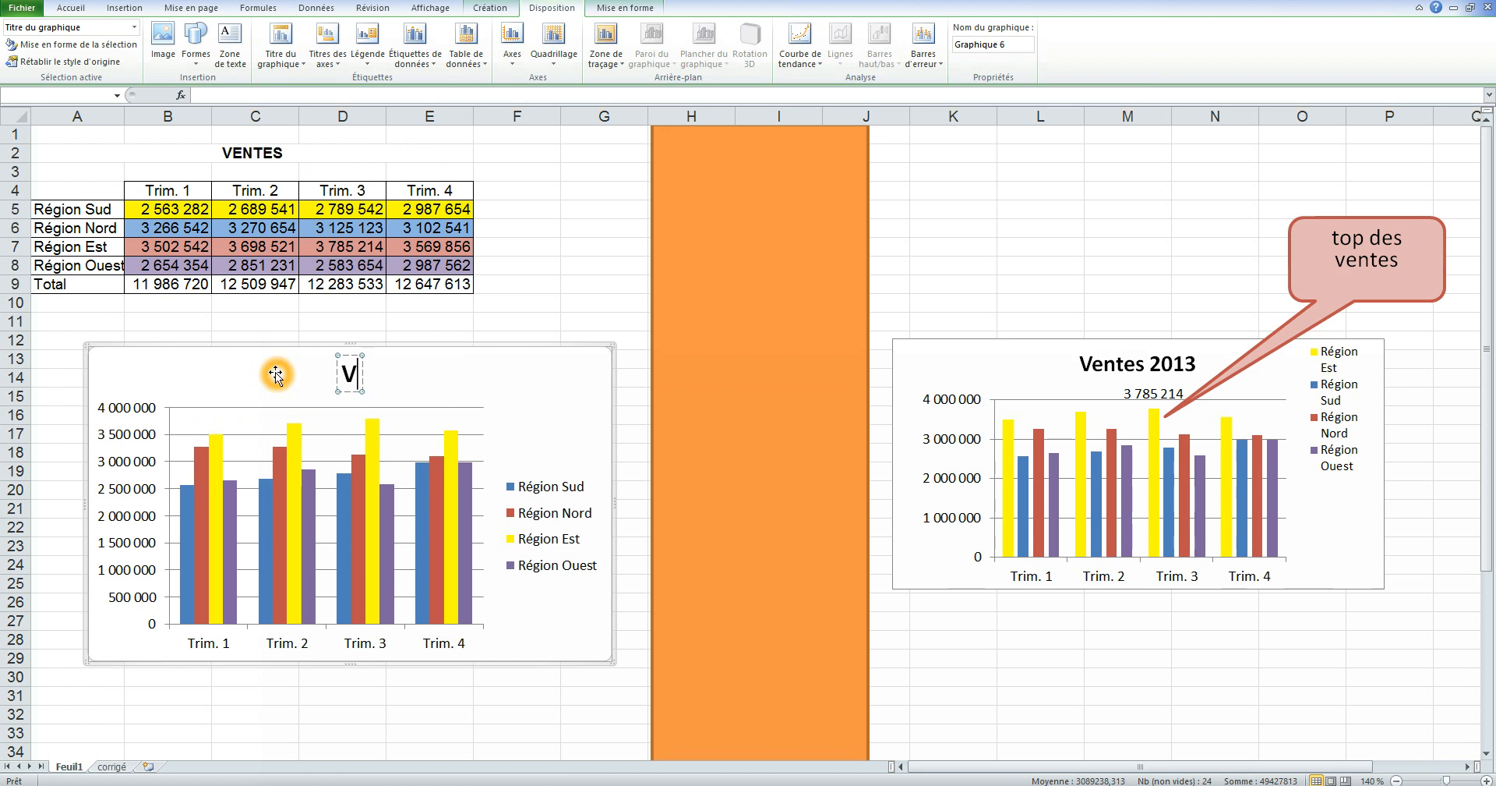
text(entes)
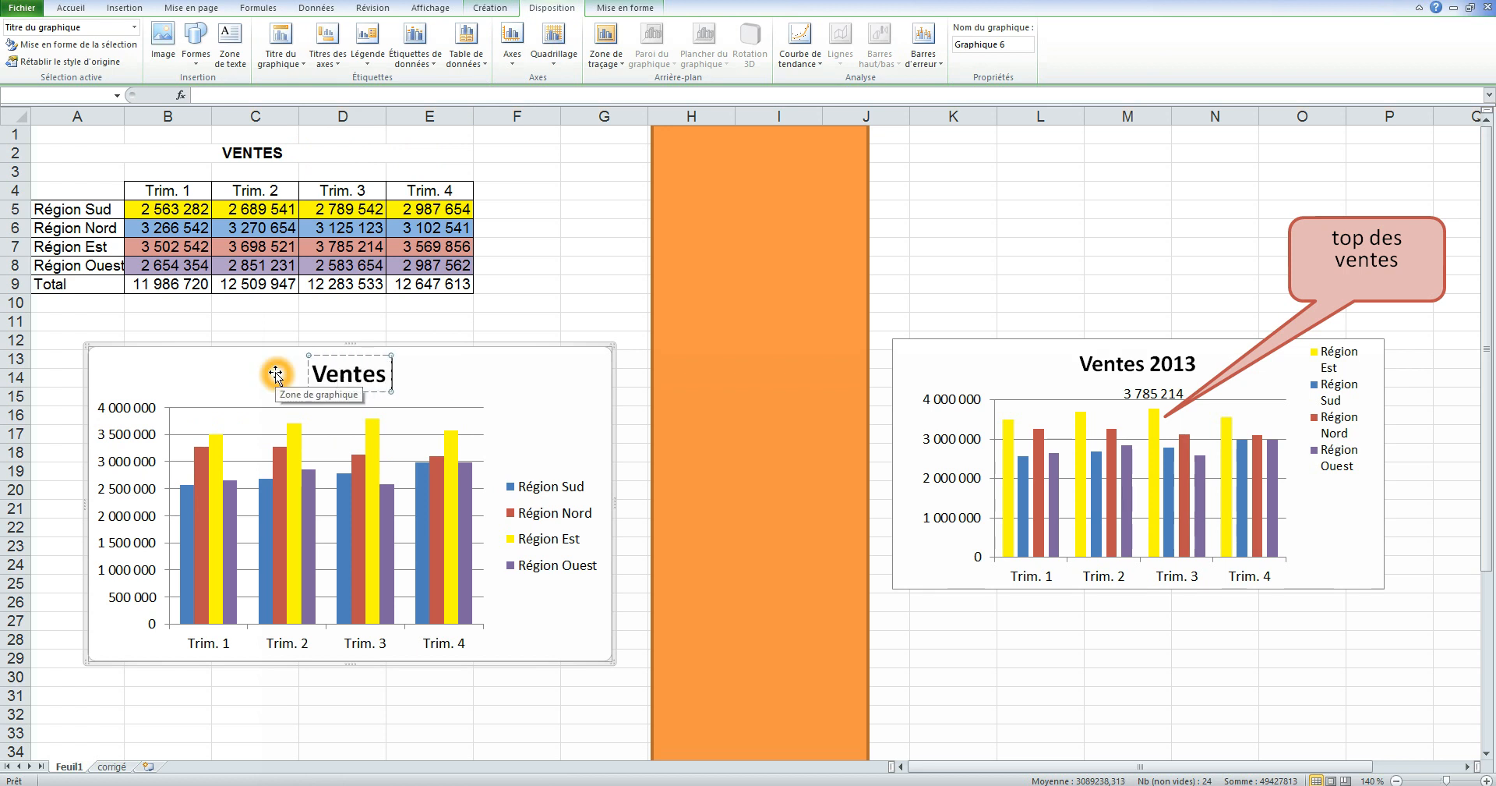
text( 2013)
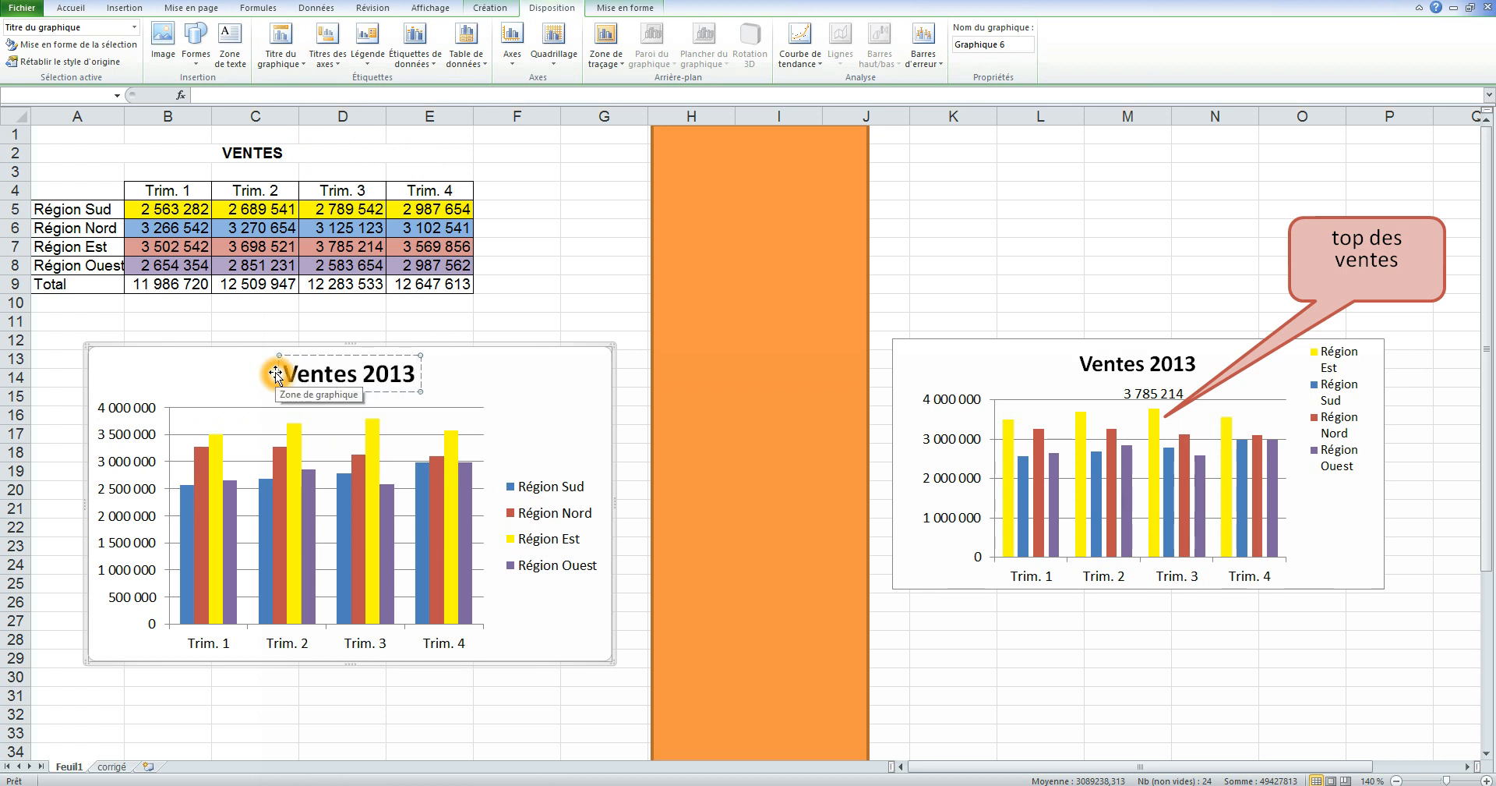
click(568, 8)
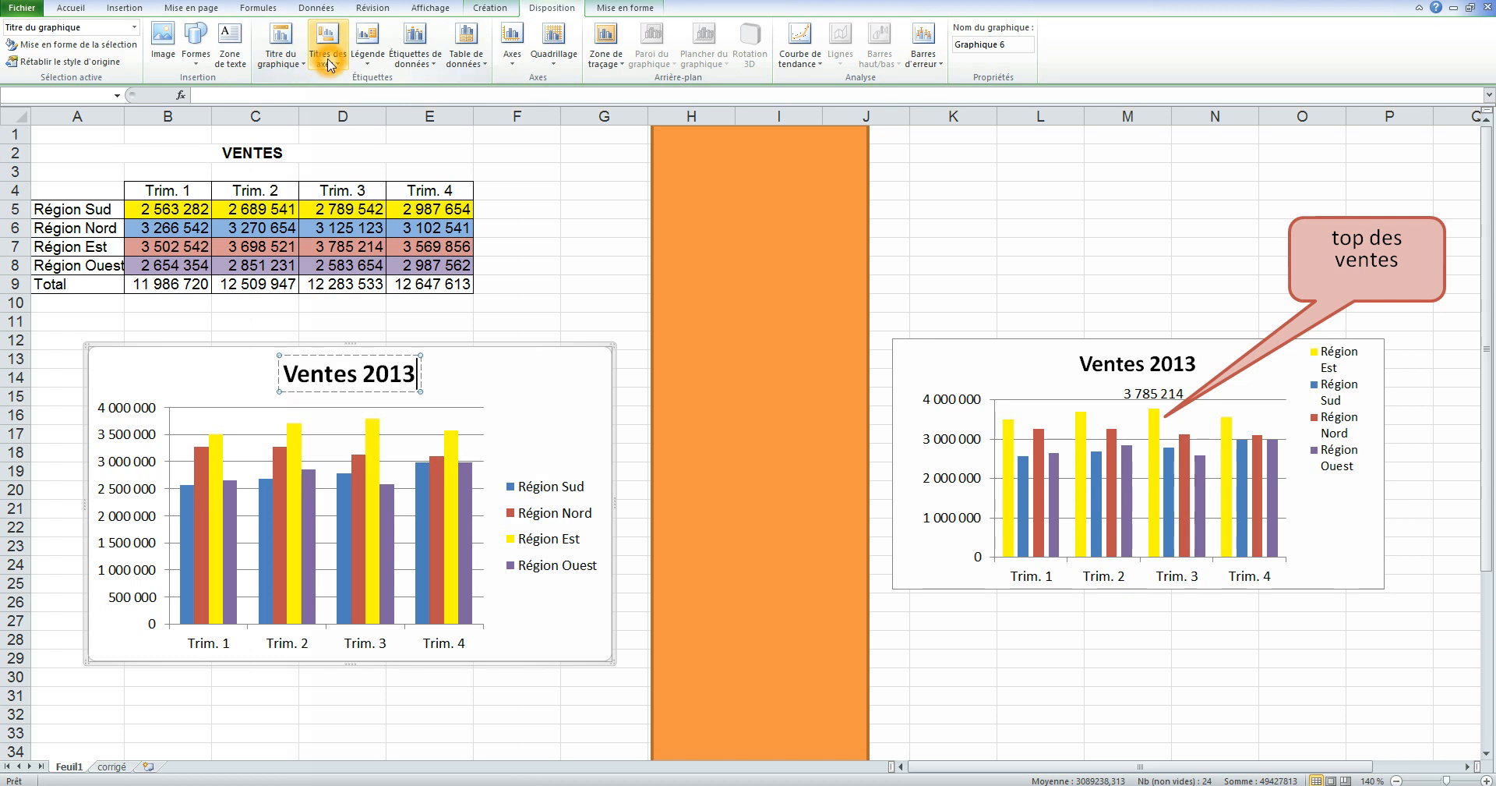
Step: Set the major unit of the new chart's vertical axis to a fixed 1000000
click(516, 383)
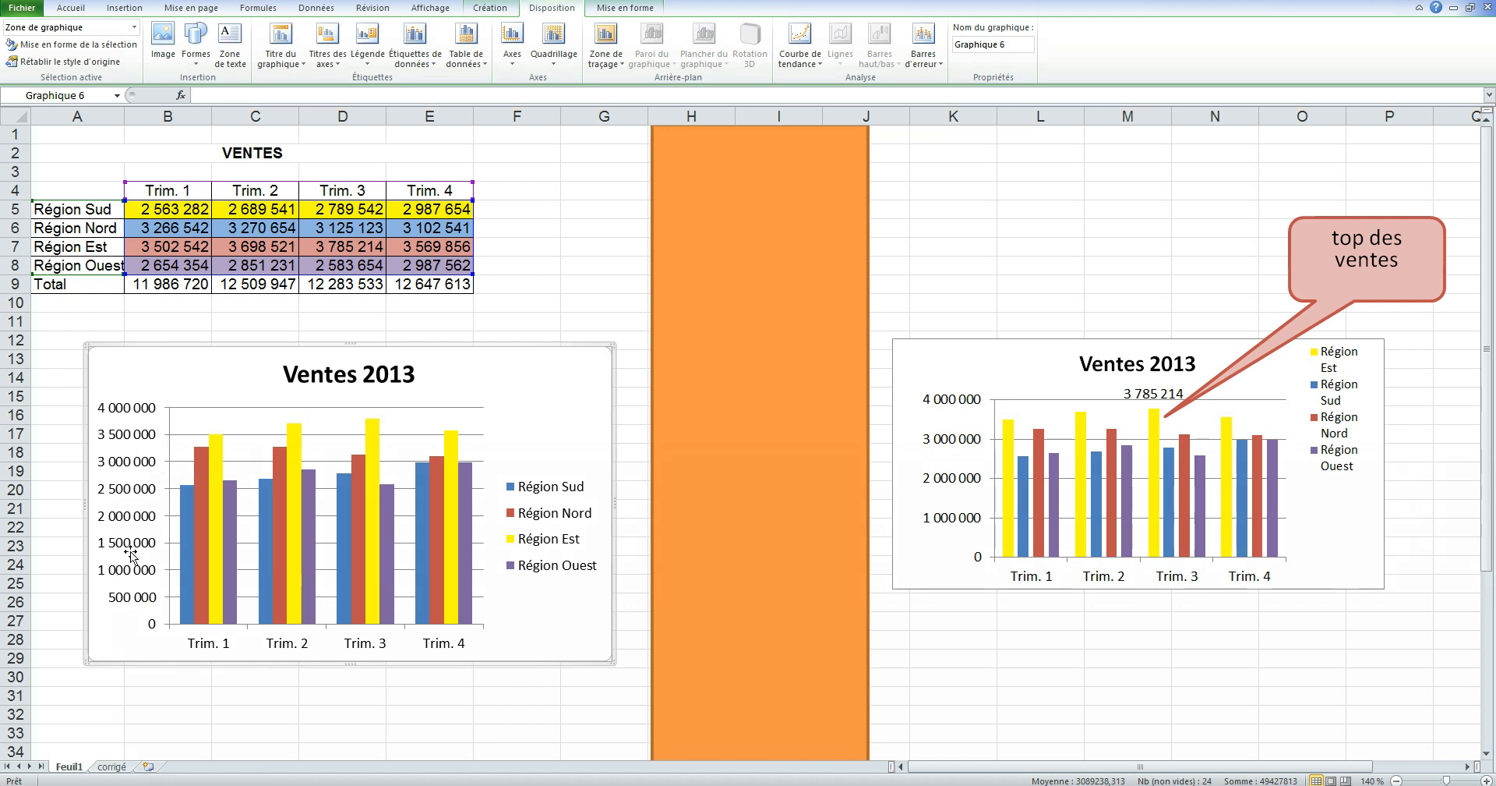
click(141, 493)
double_click(141, 492)
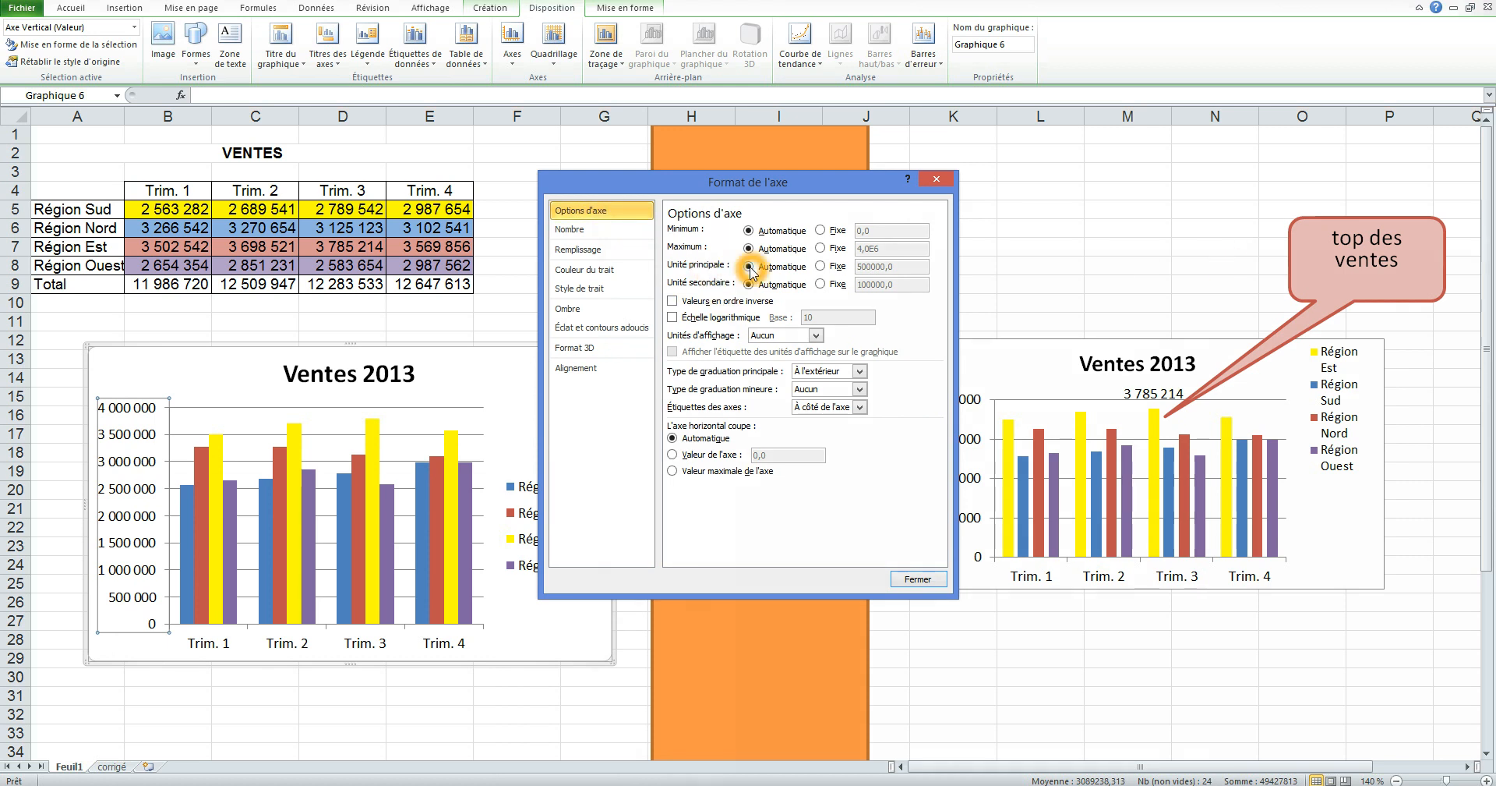
click(822, 266)
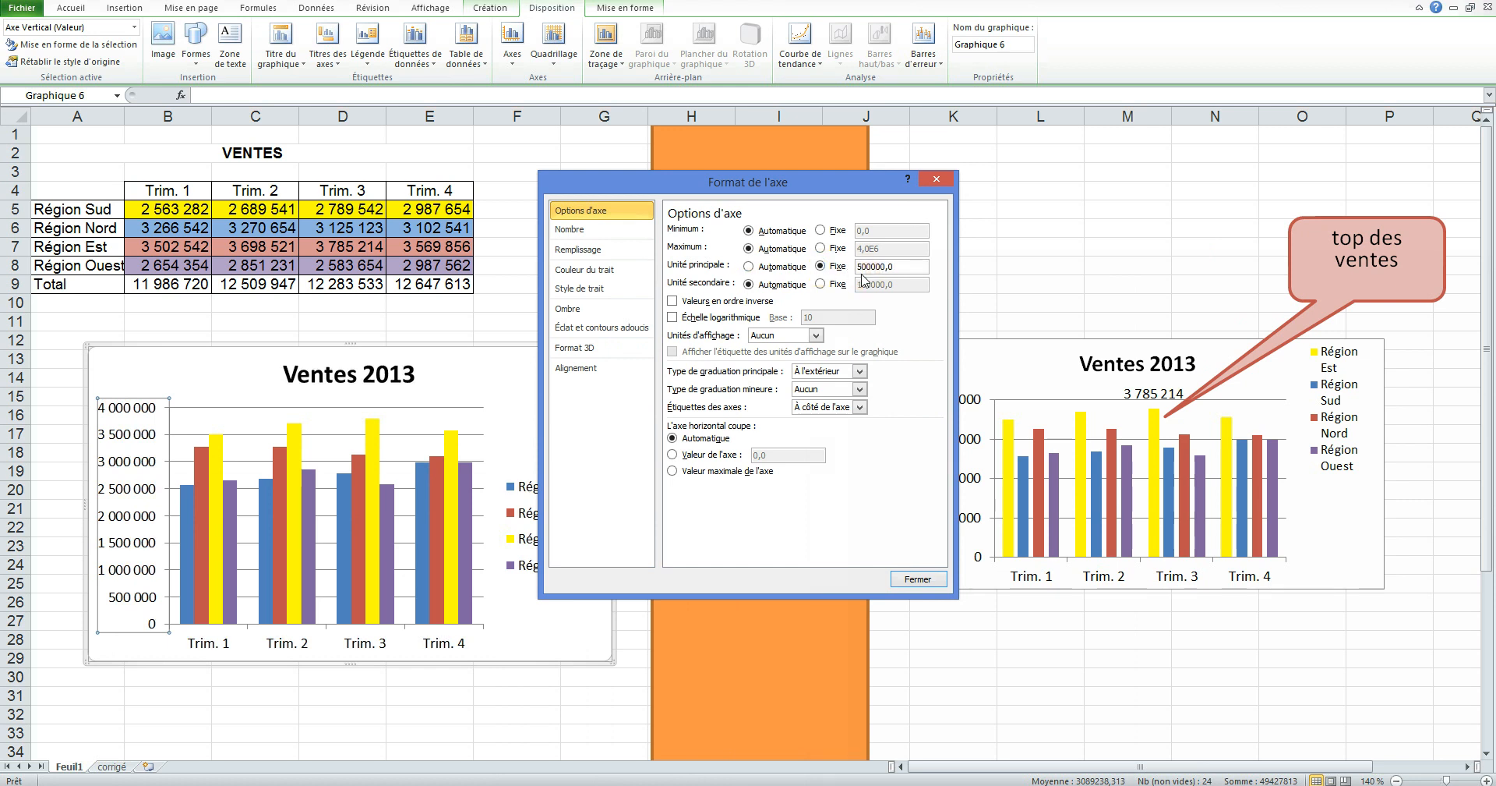
click(868, 269)
click(861, 265)
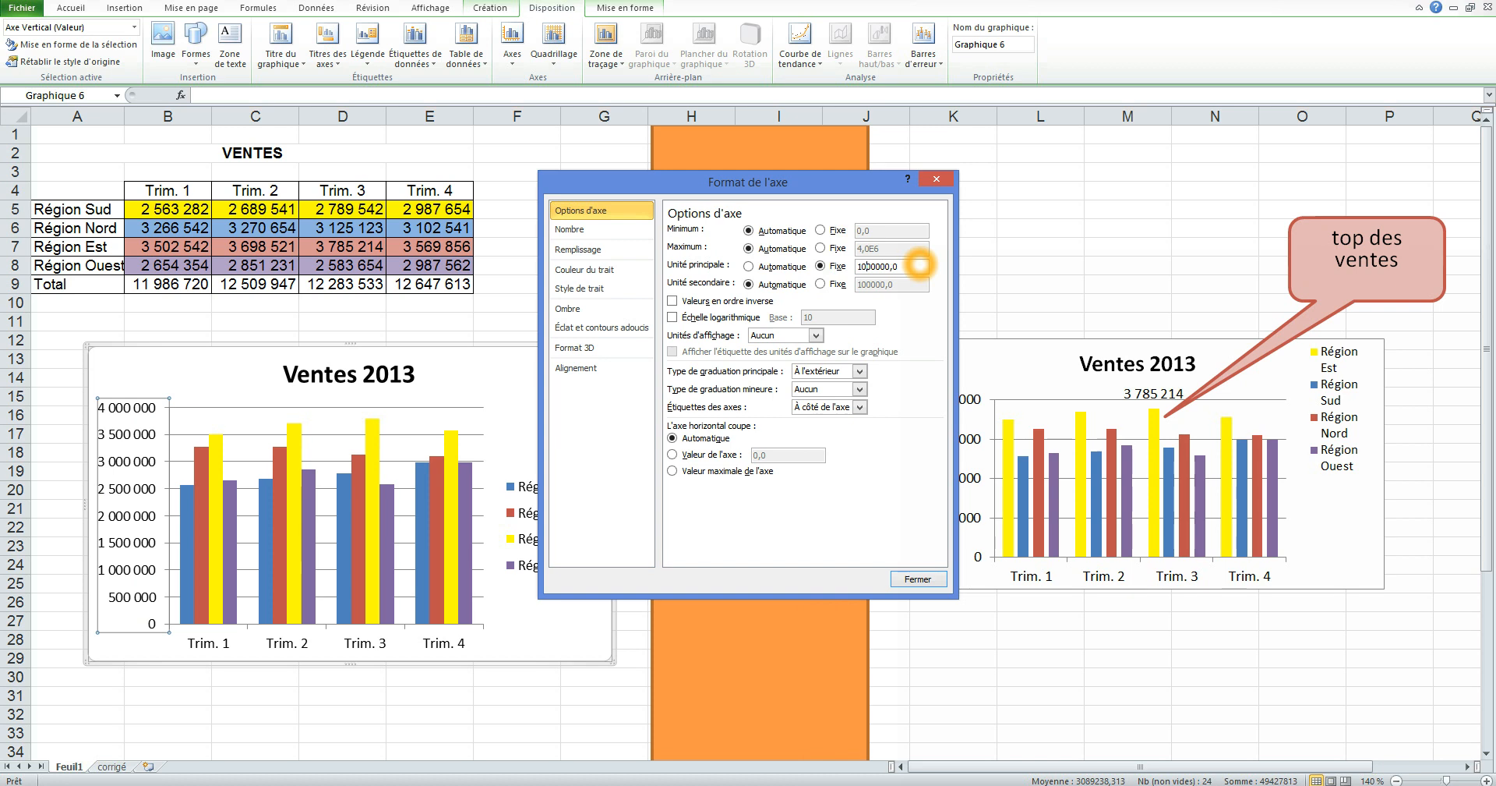
click(917, 580)
click(126, 509)
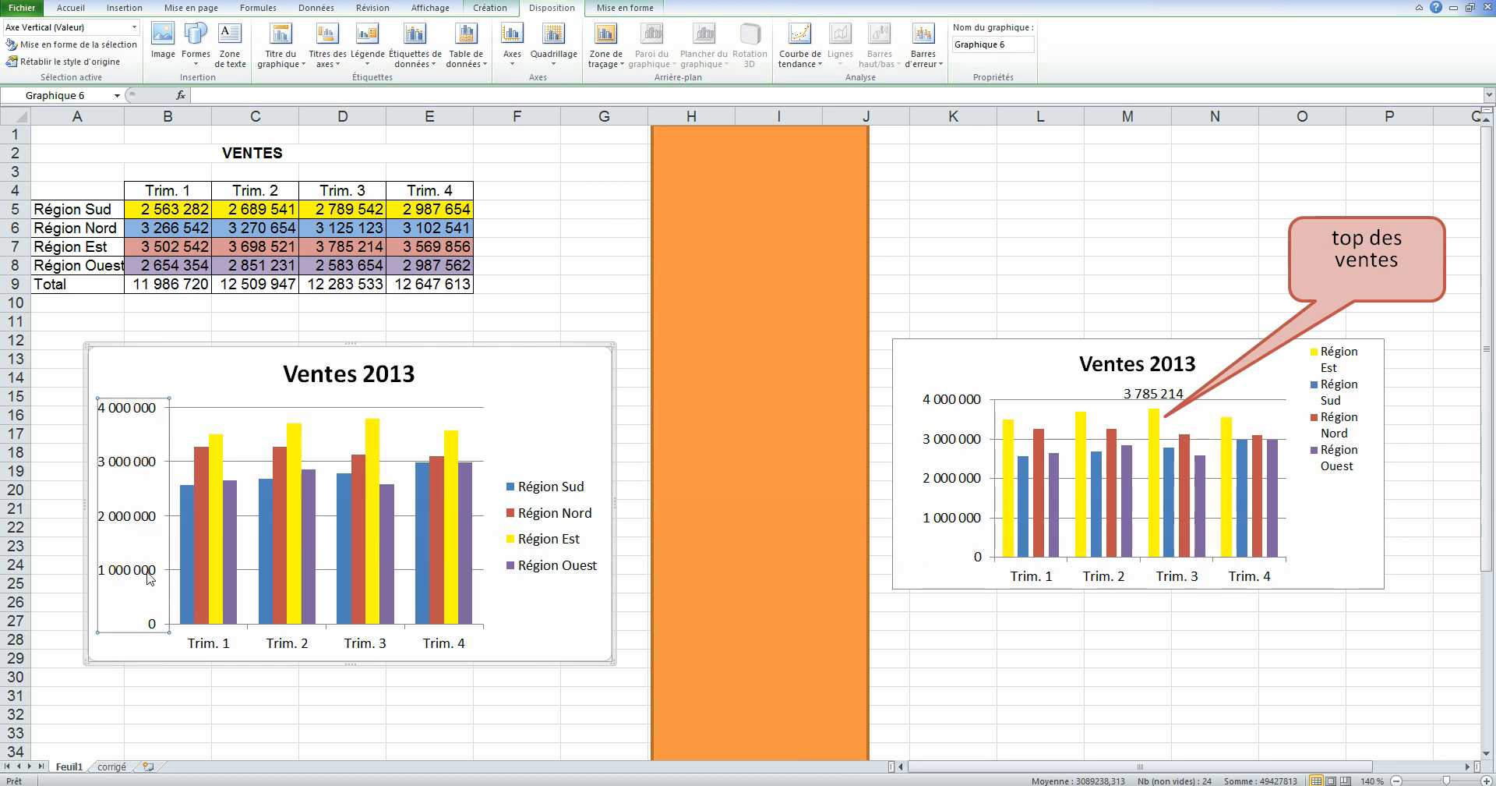
Step: Open the new chart's data source settings and examine the order of its legend series
click(523, 481)
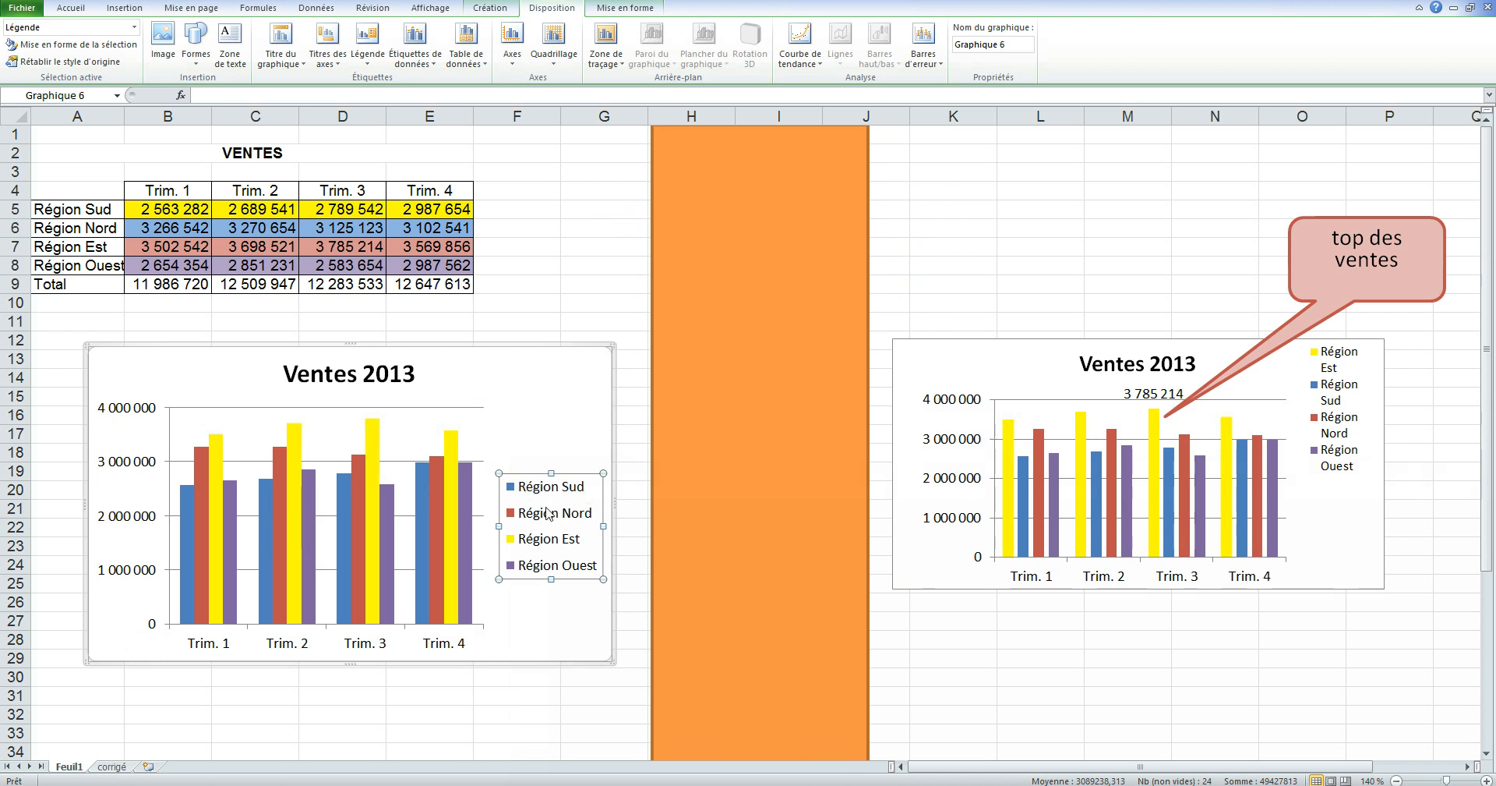
click(529, 474)
right_click(529, 474)
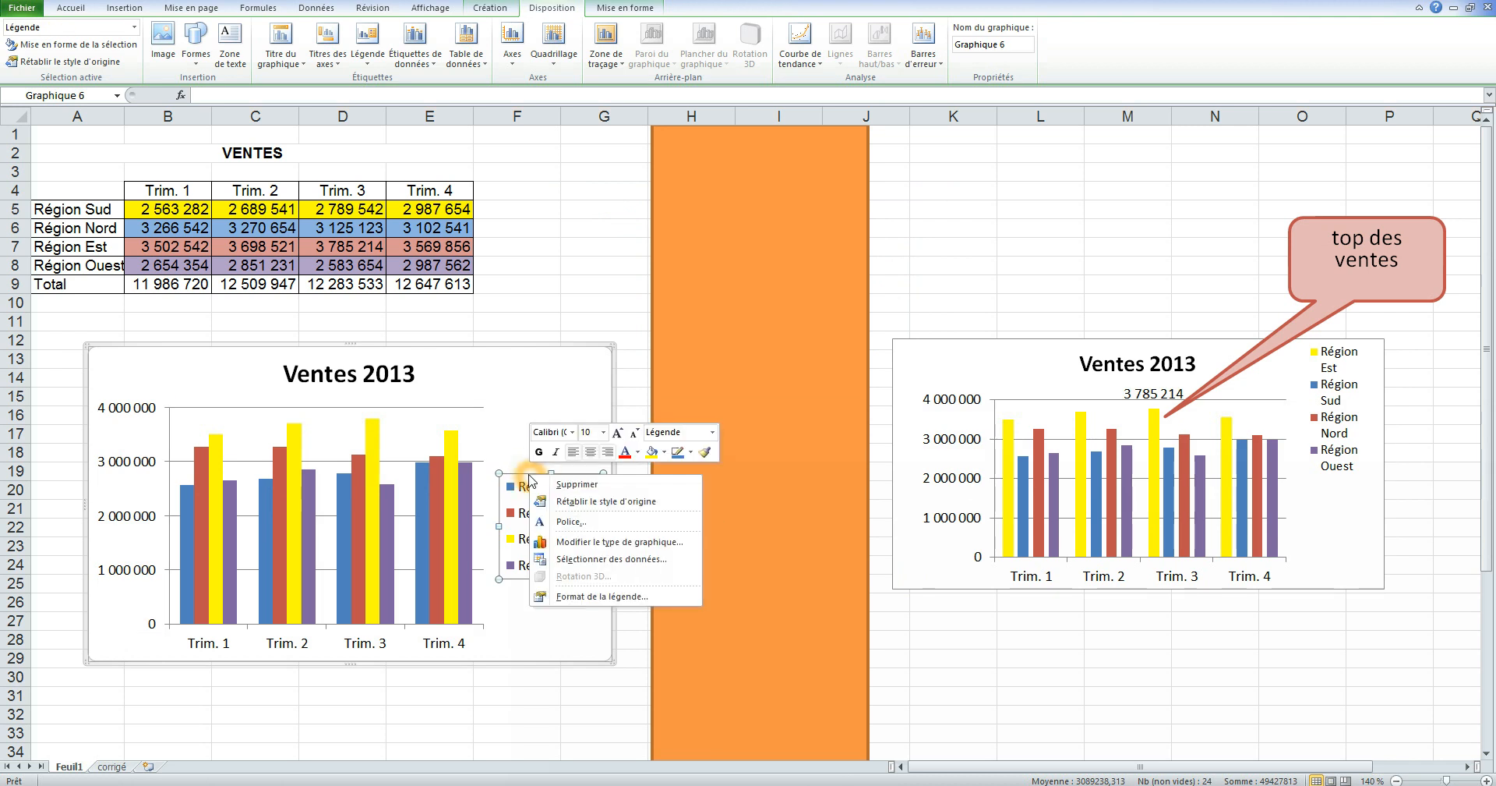
click(597, 560)
drag(861, 178, 785, 203)
click(821, 379)
click(836, 323)
click(844, 384)
click(603, 334)
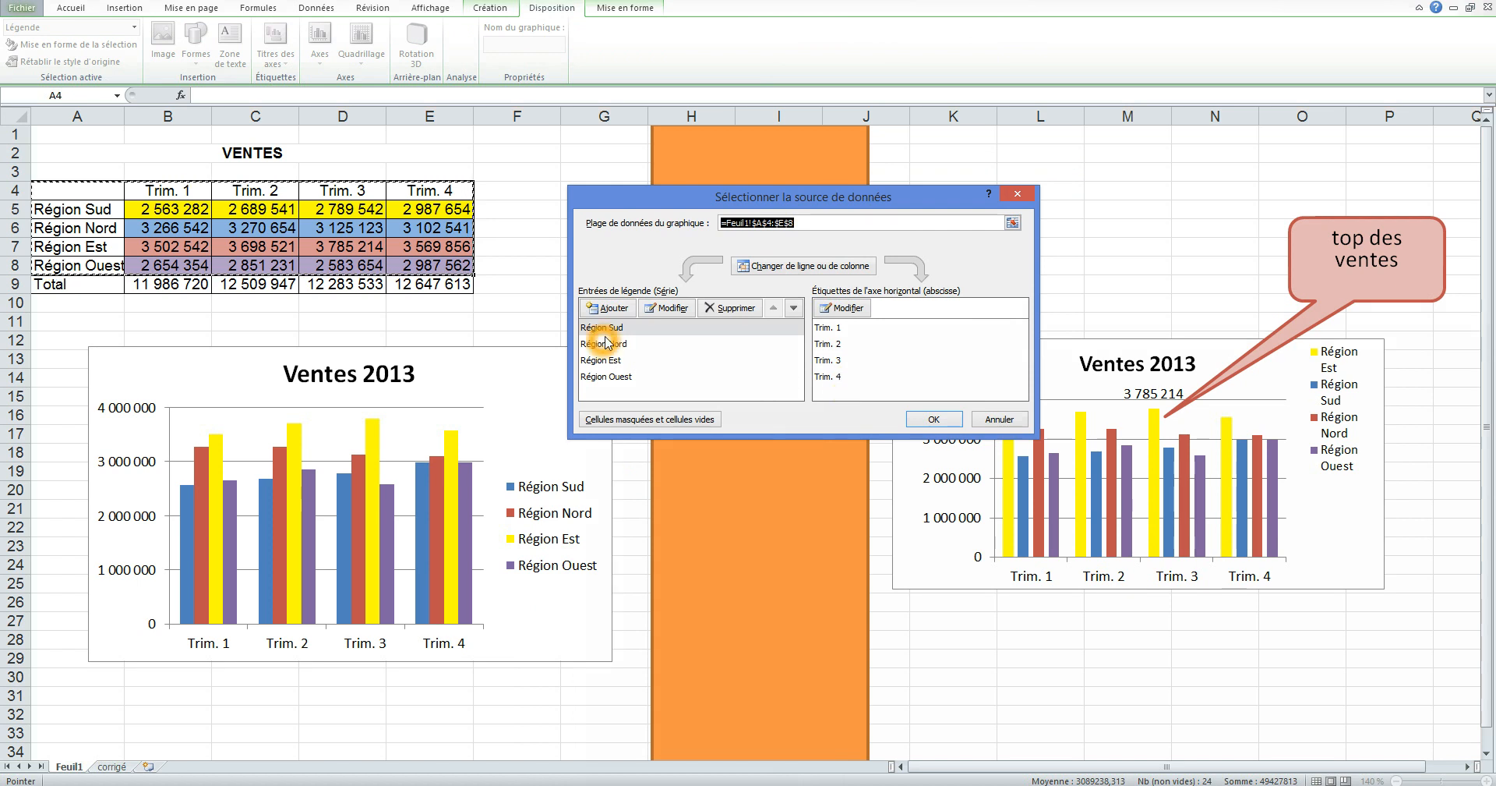
click(577, 484)
click(579, 515)
click(631, 346)
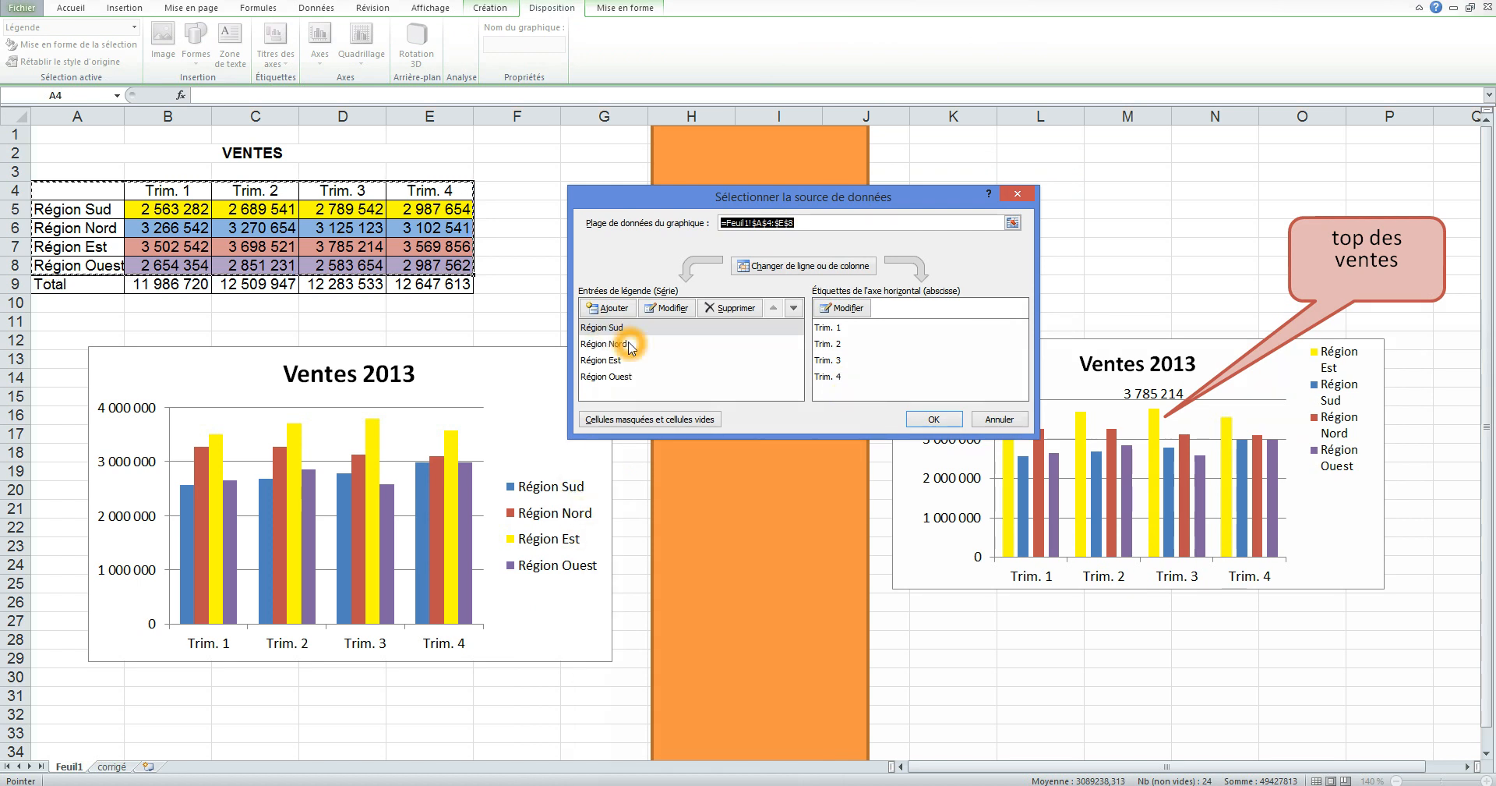
Step: Move the Région Est series to first place in the new chart, ahead of Région Sud and Région Nord
click(630, 344)
click(627, 326)
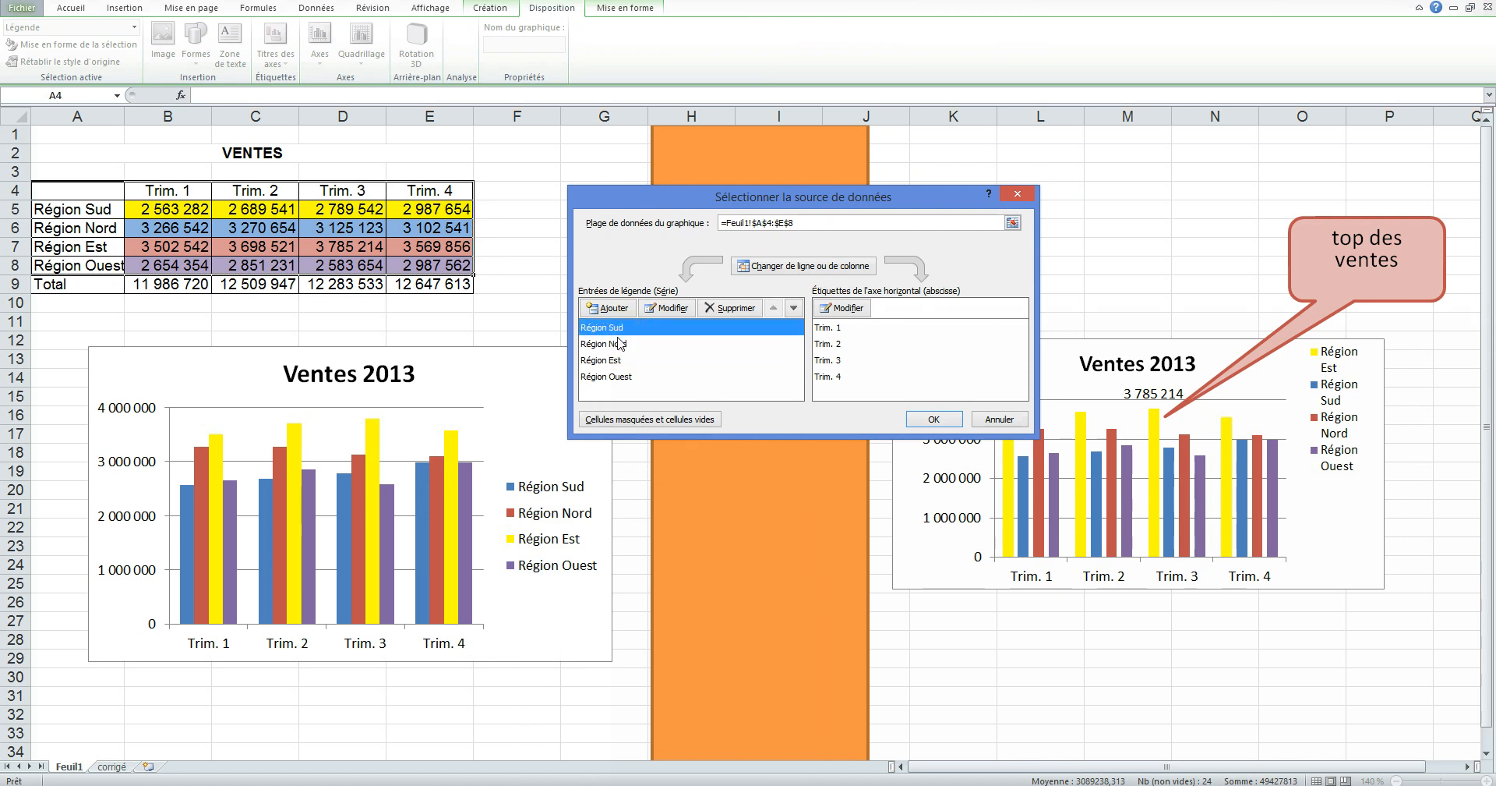
click(620, 343)
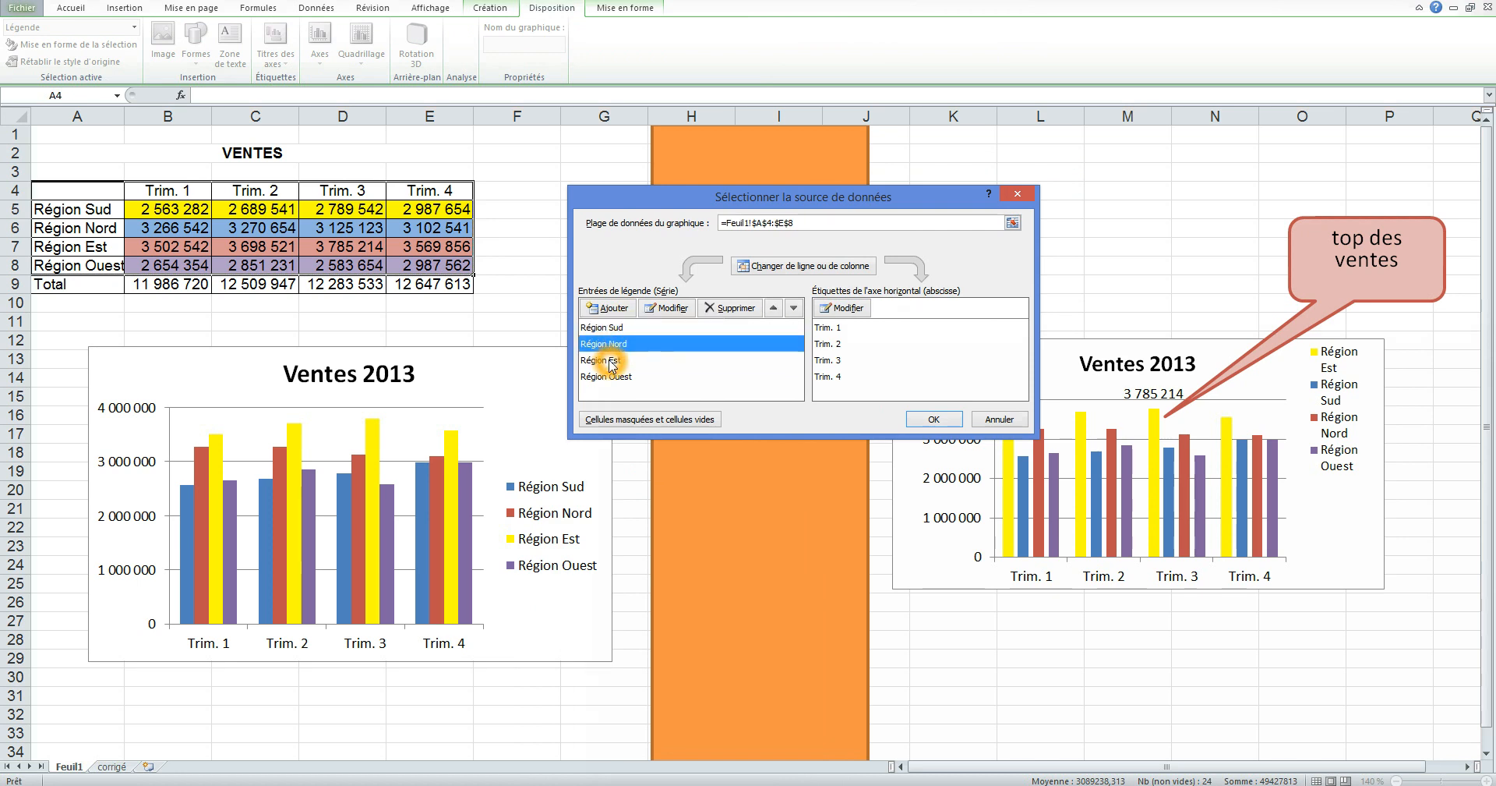
click(613, 362)
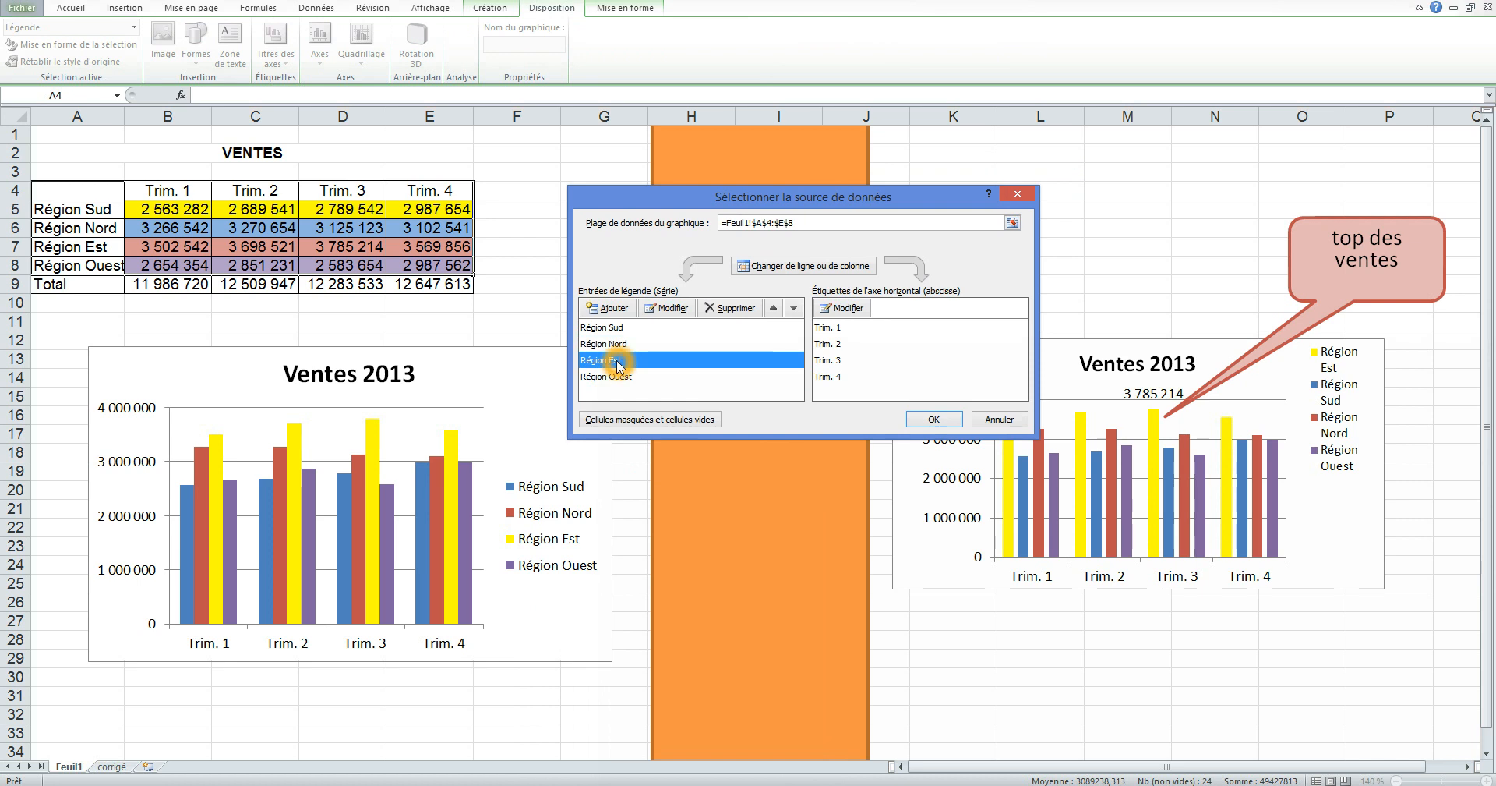
click(774, 309)
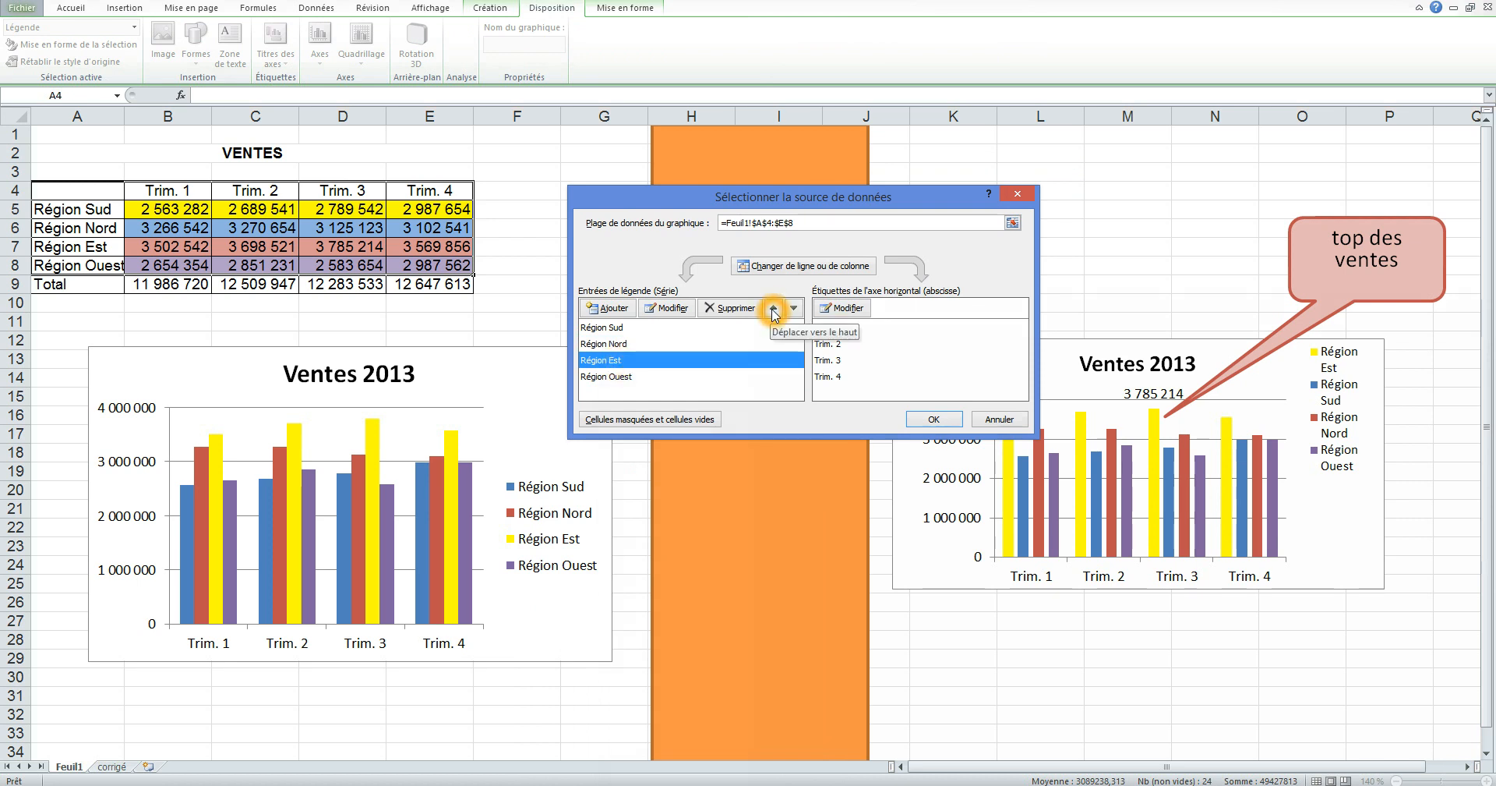
click(774, 309)
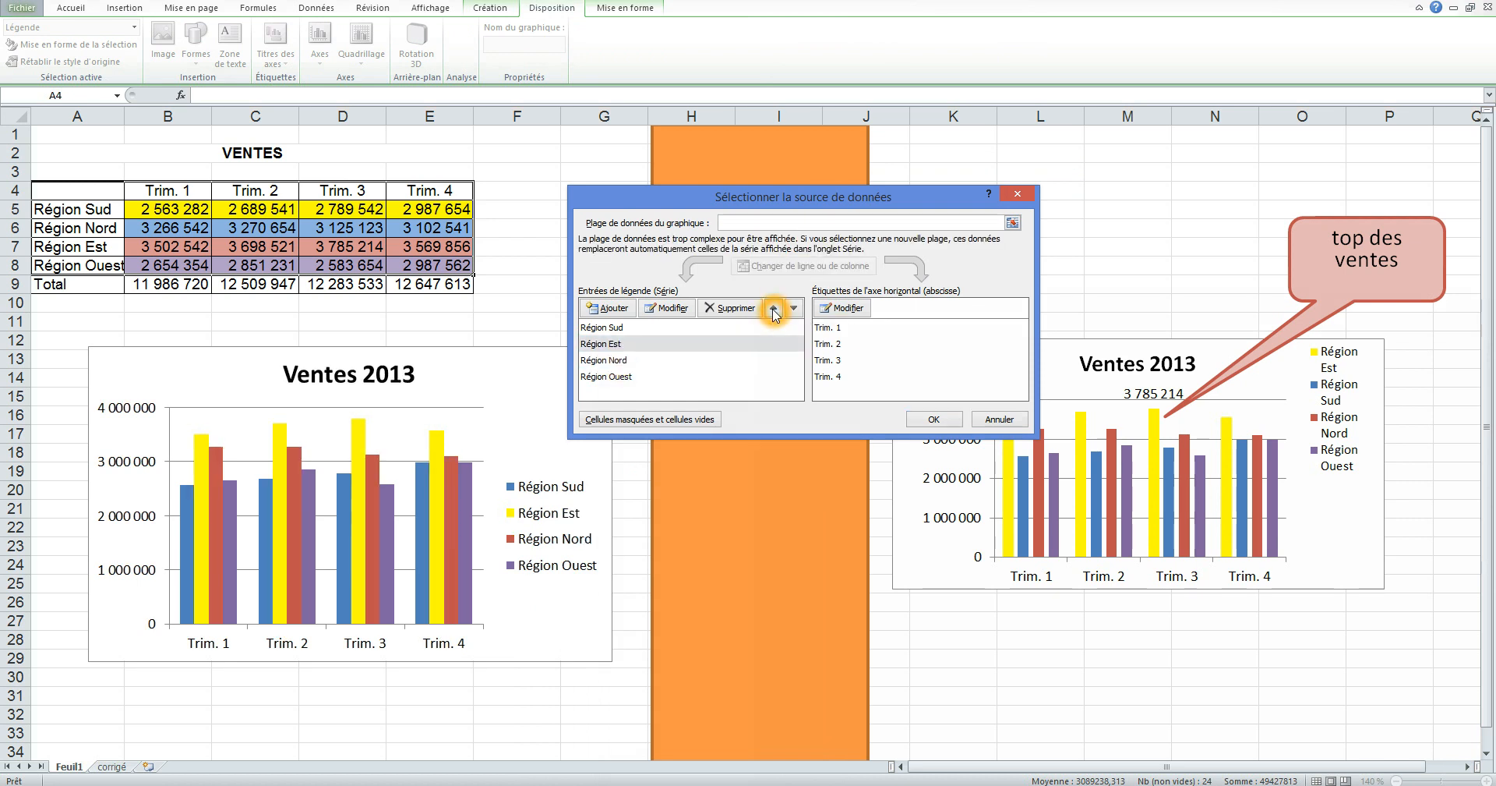
click(774, 309)
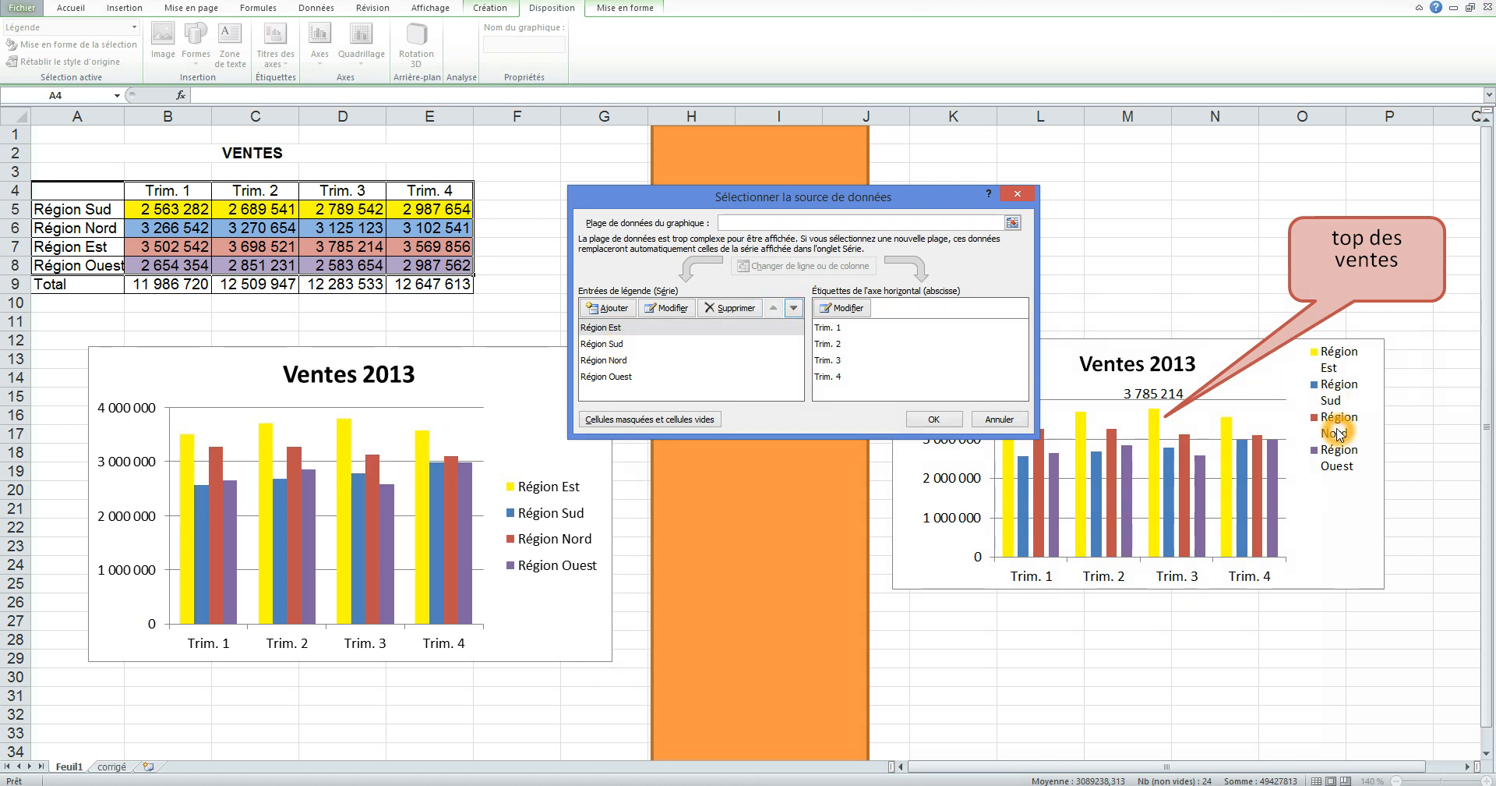
click(939, 421)
click(448, 500)
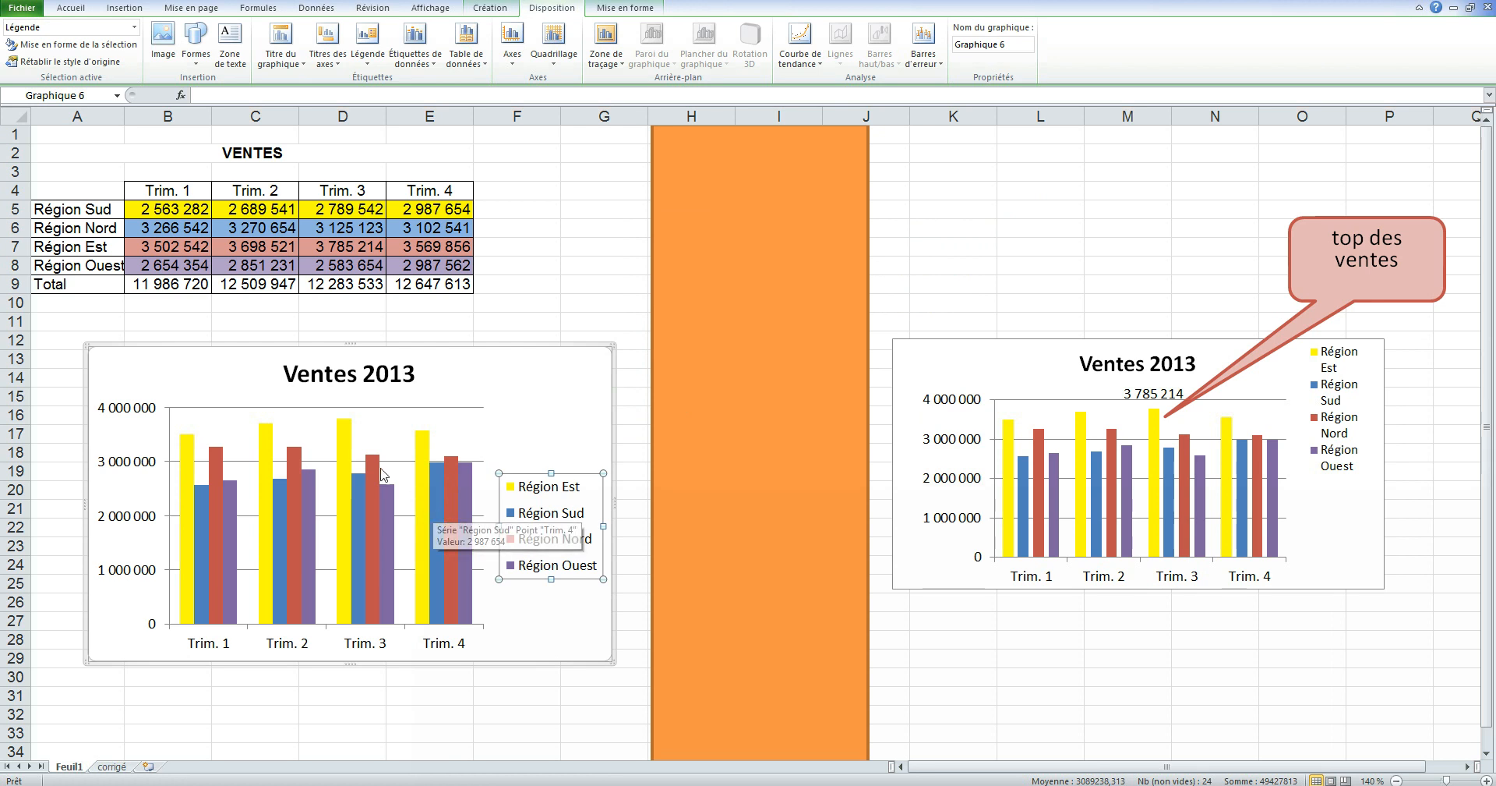
Step: Add a data label to only the Trim. 3 column of the Région Est series in the new chart
click(345, 435)
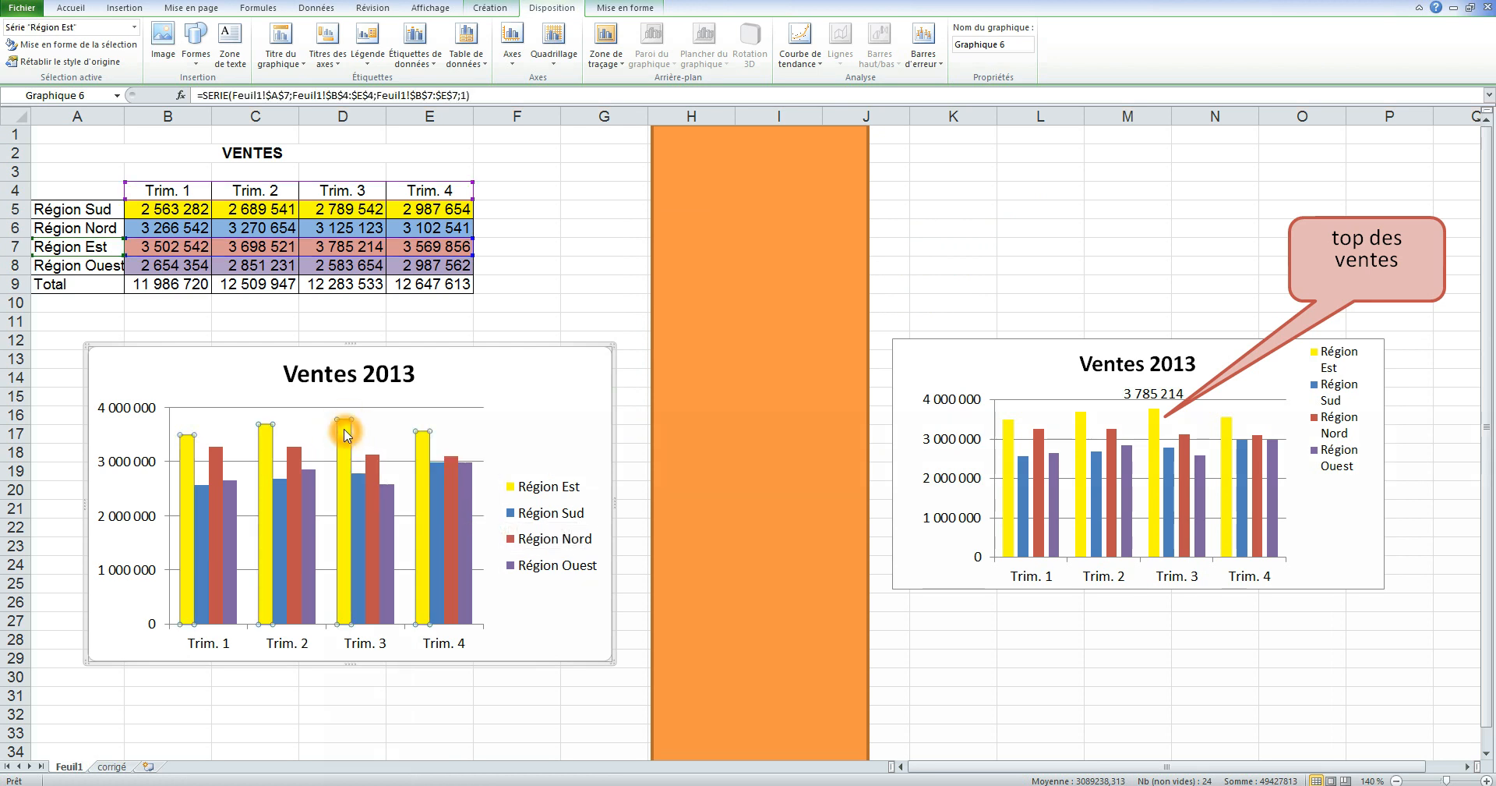
click(194, 457)
click(350, 440)
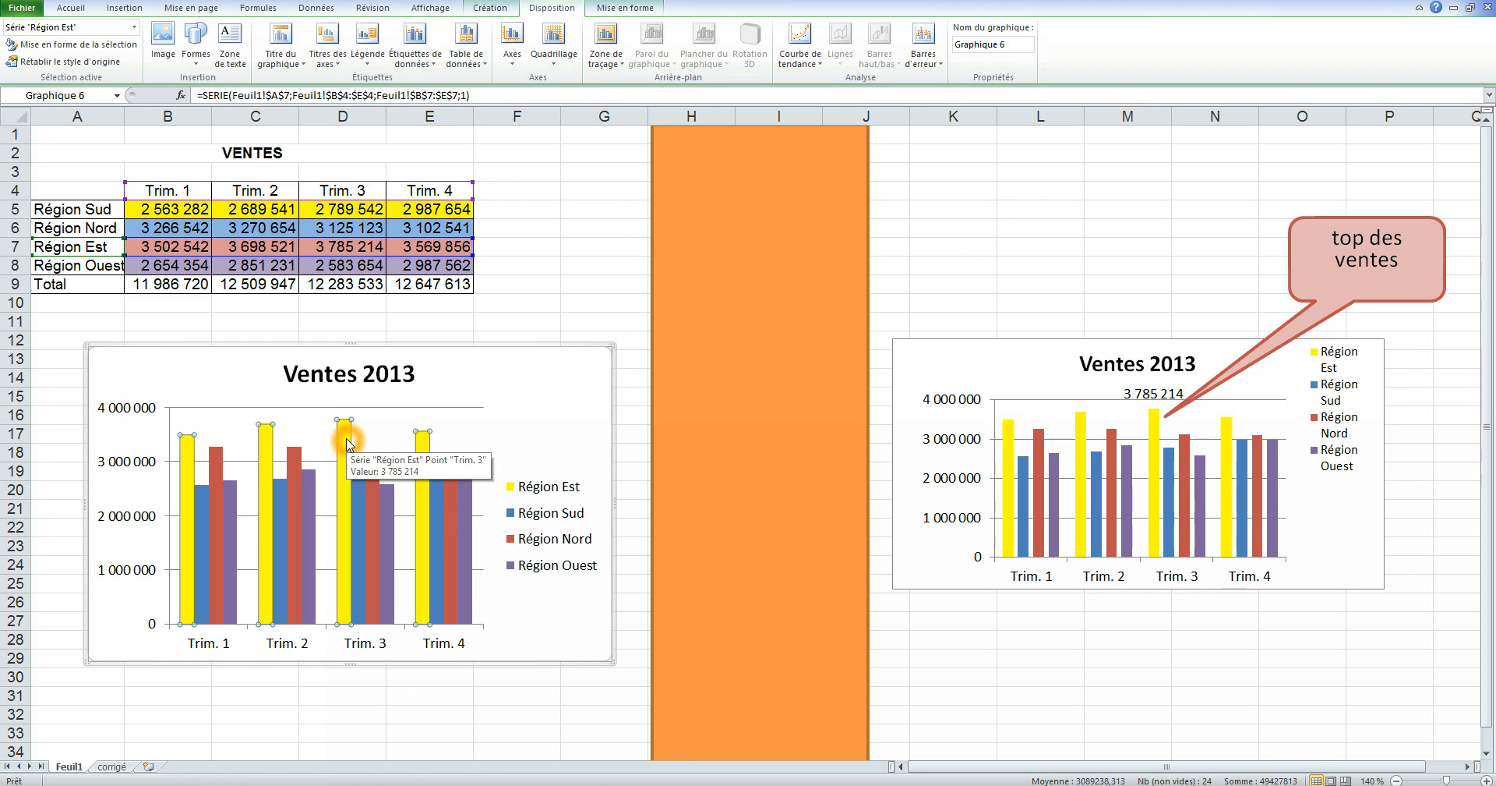
click(349, 443)
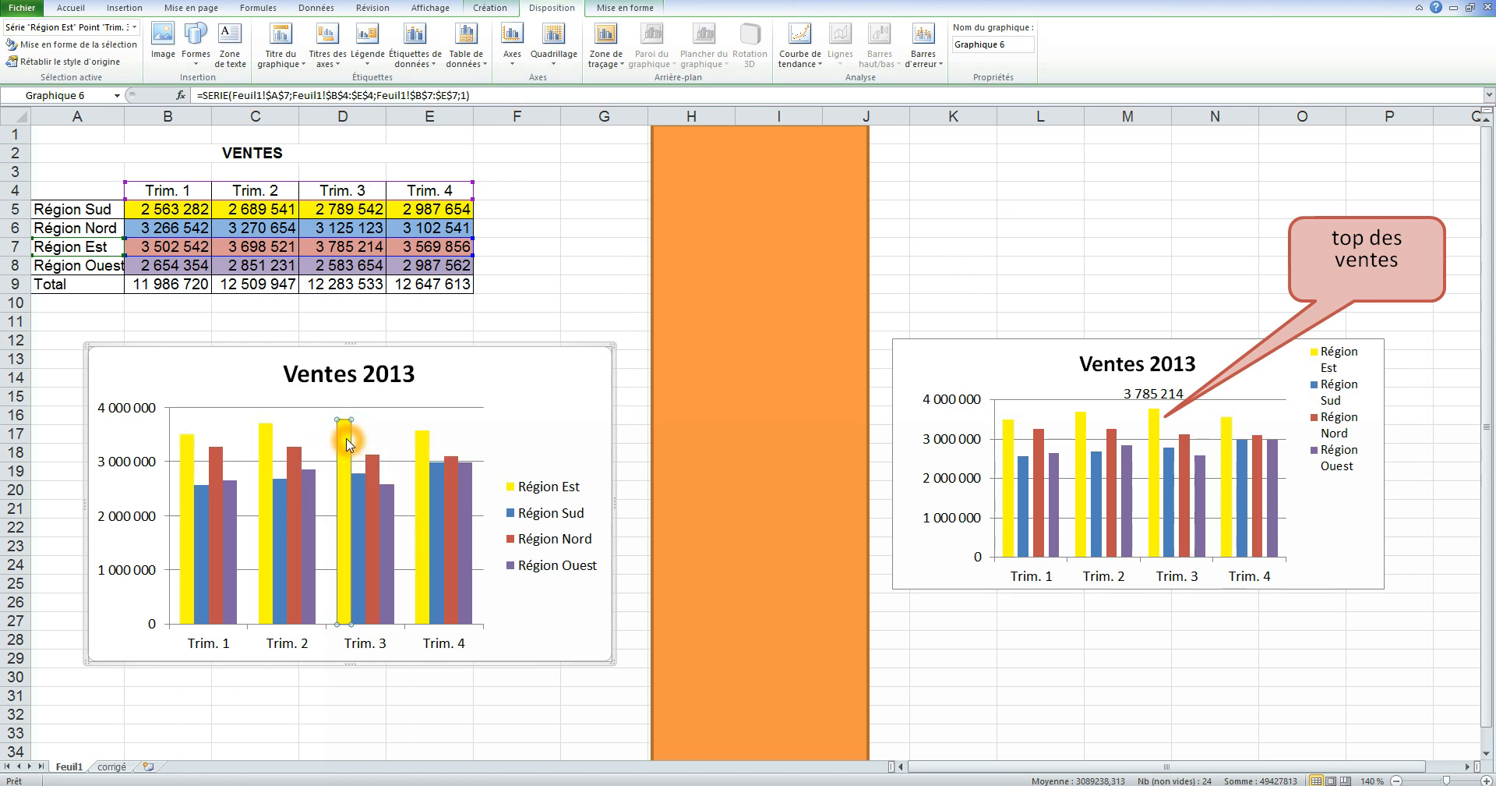
right_click(349, 445)
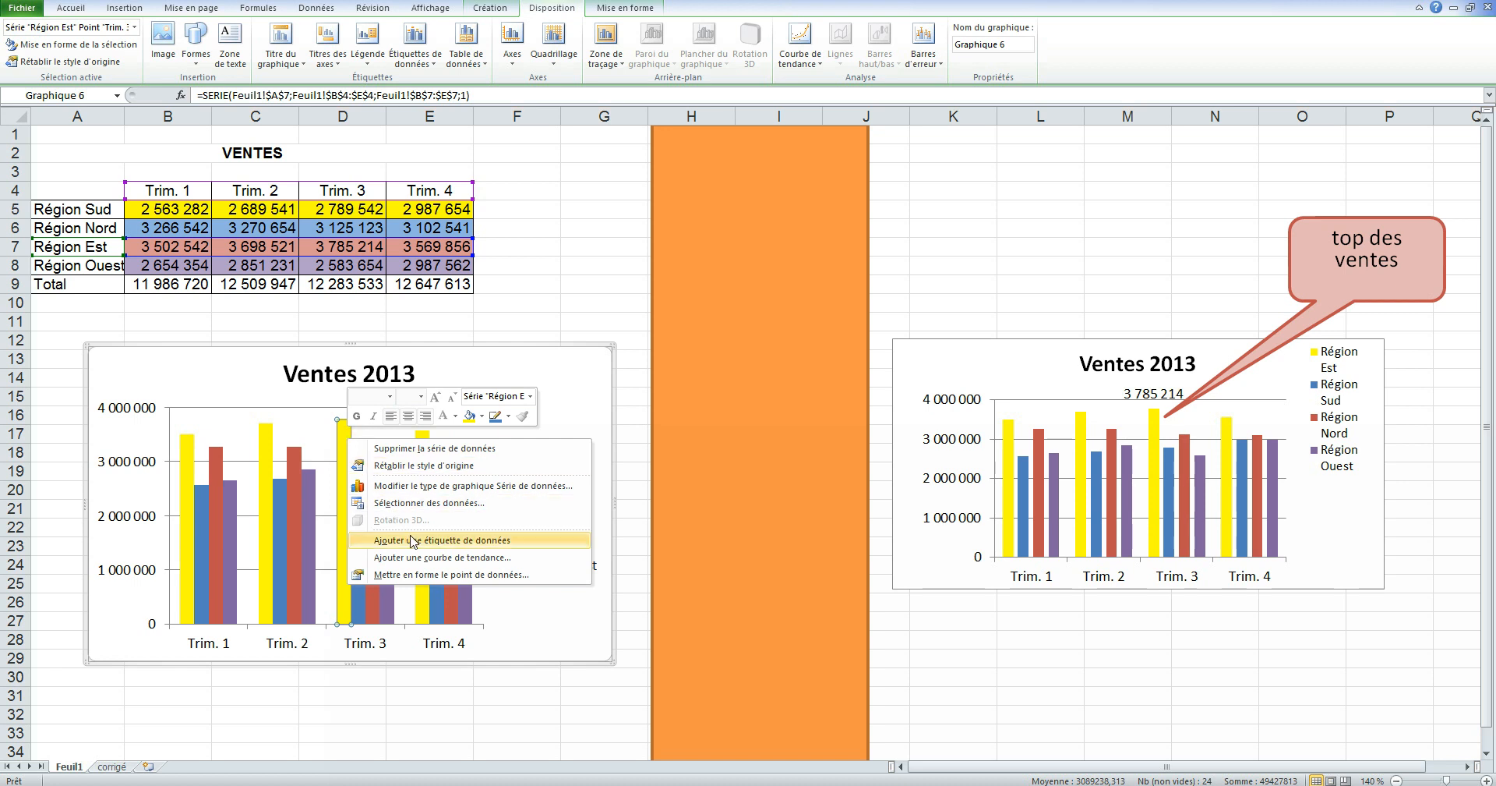
click(466, 546)
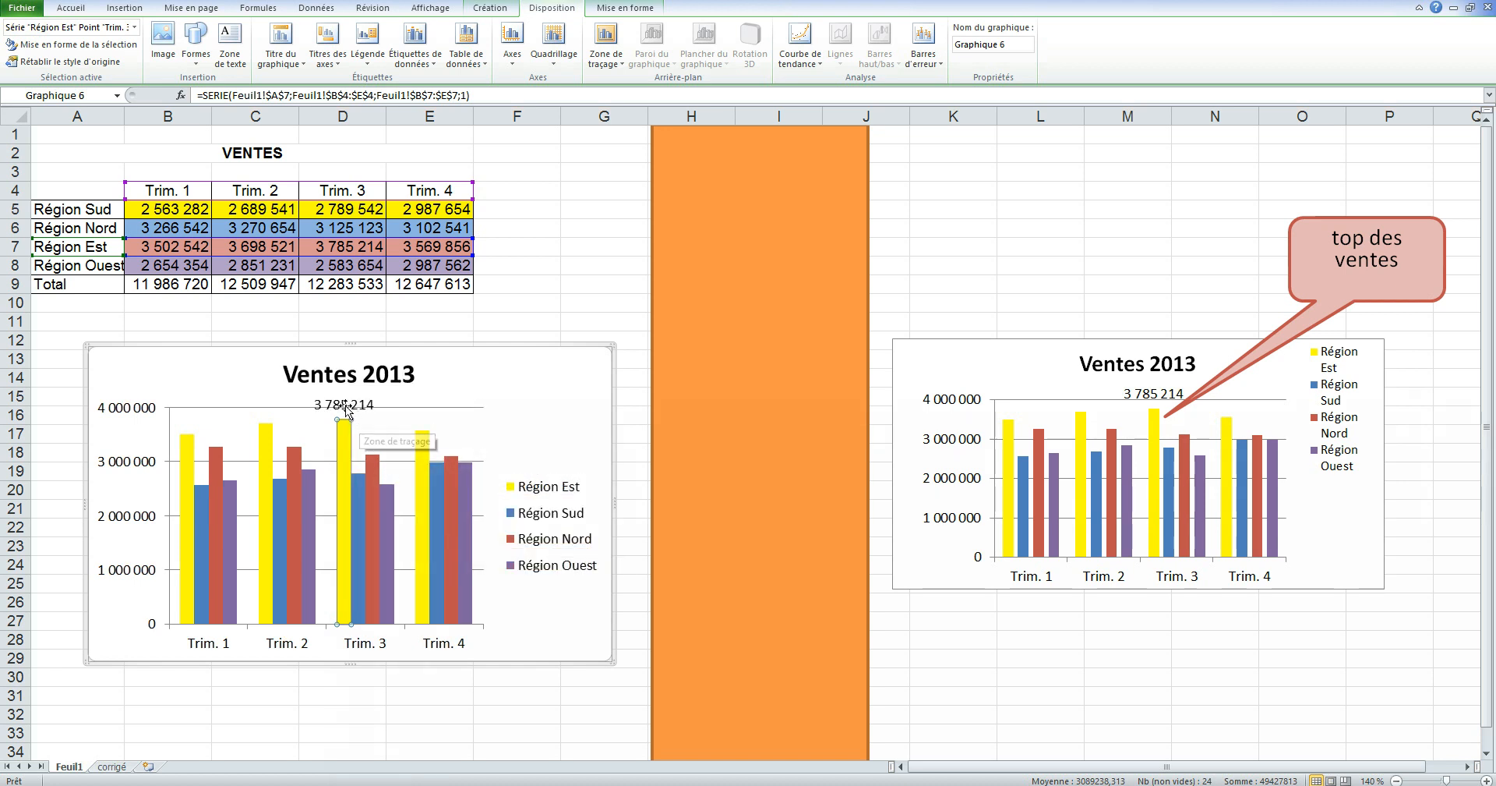
Step: Move the Trim. 3 data label slightly upward so that it clears the 4 000 000 gridline
click(345, 403)
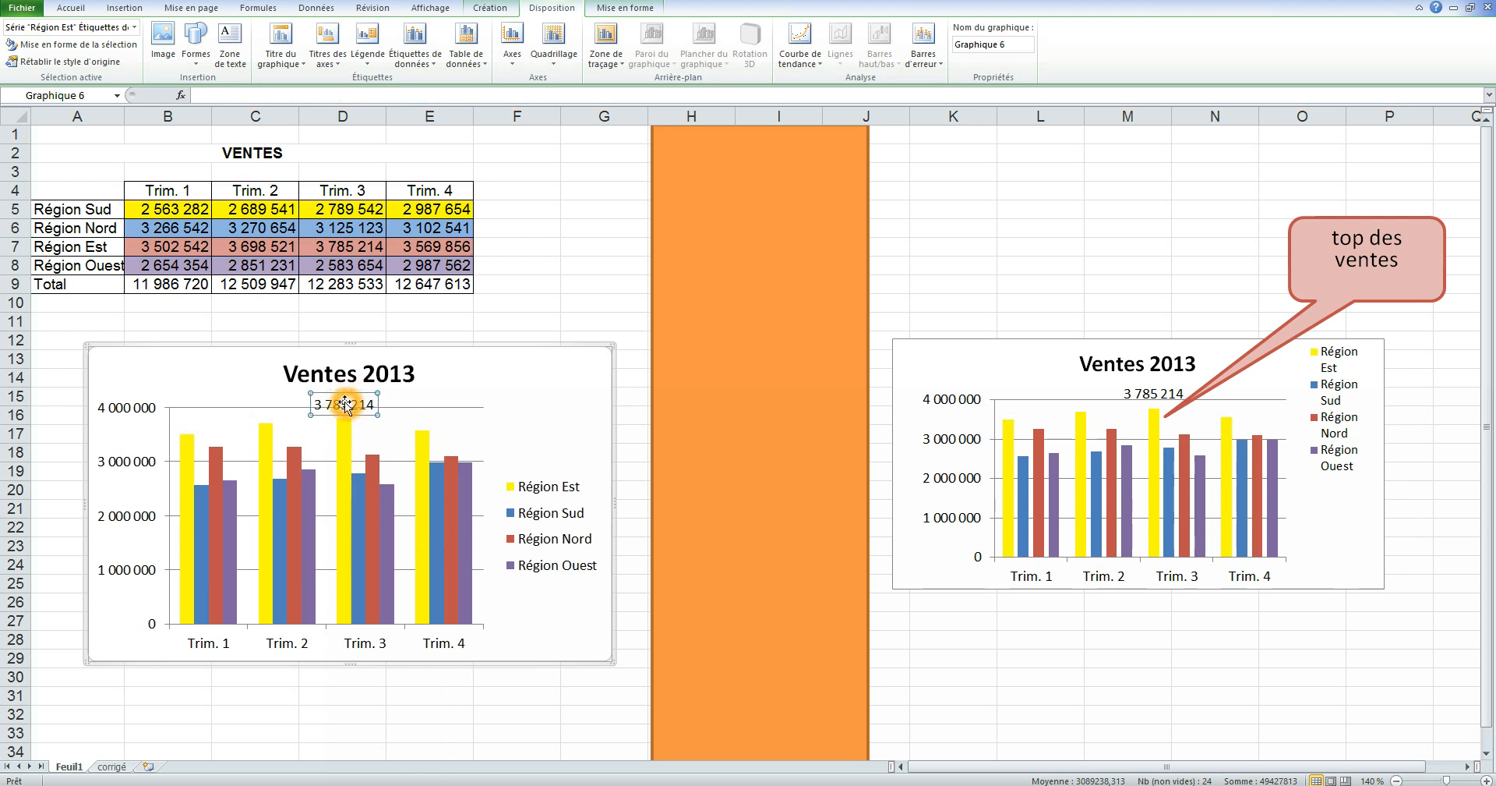
drag(346, 404, 345, 396)
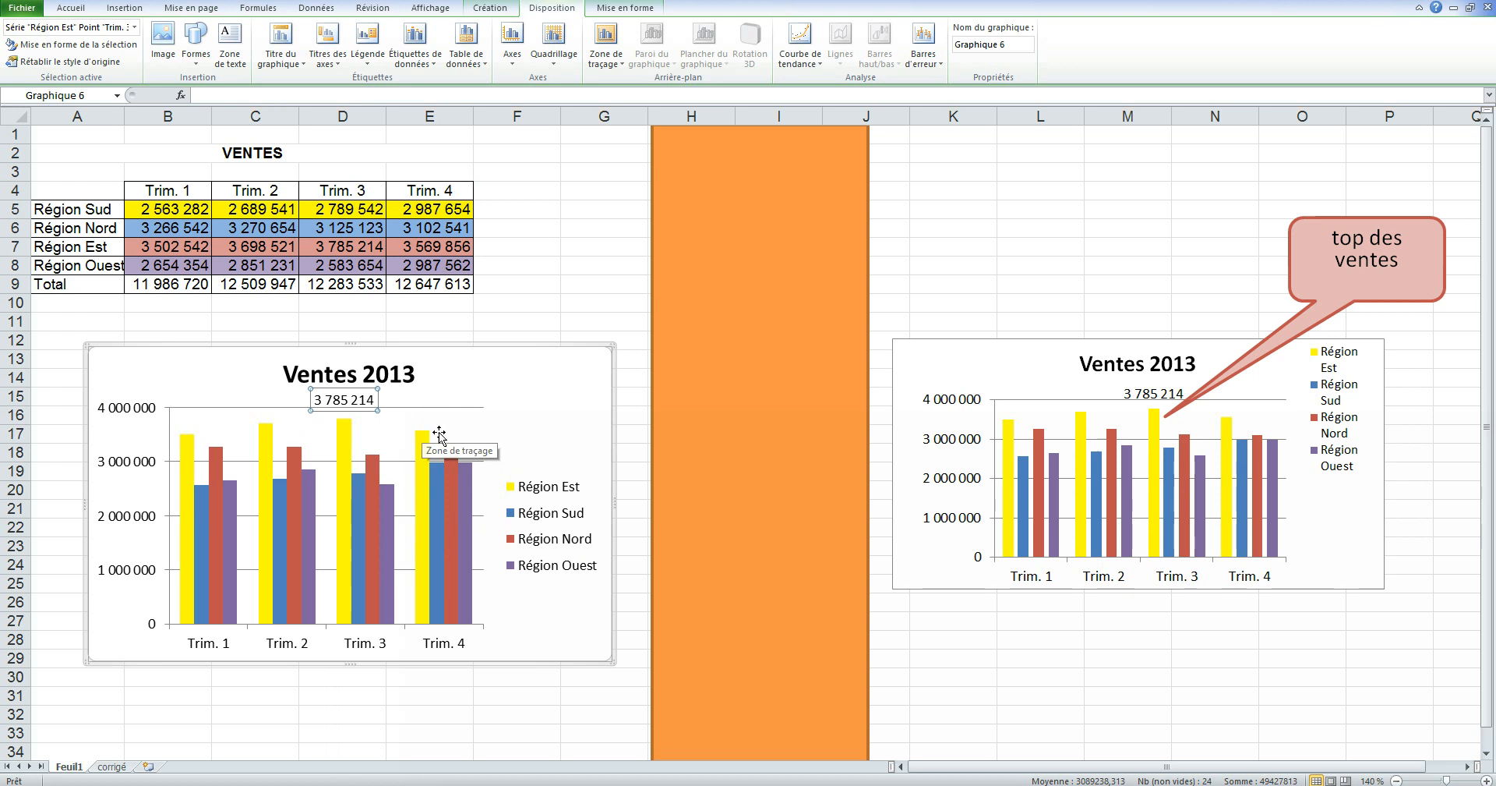
click(411, 413)
click(350, 400)
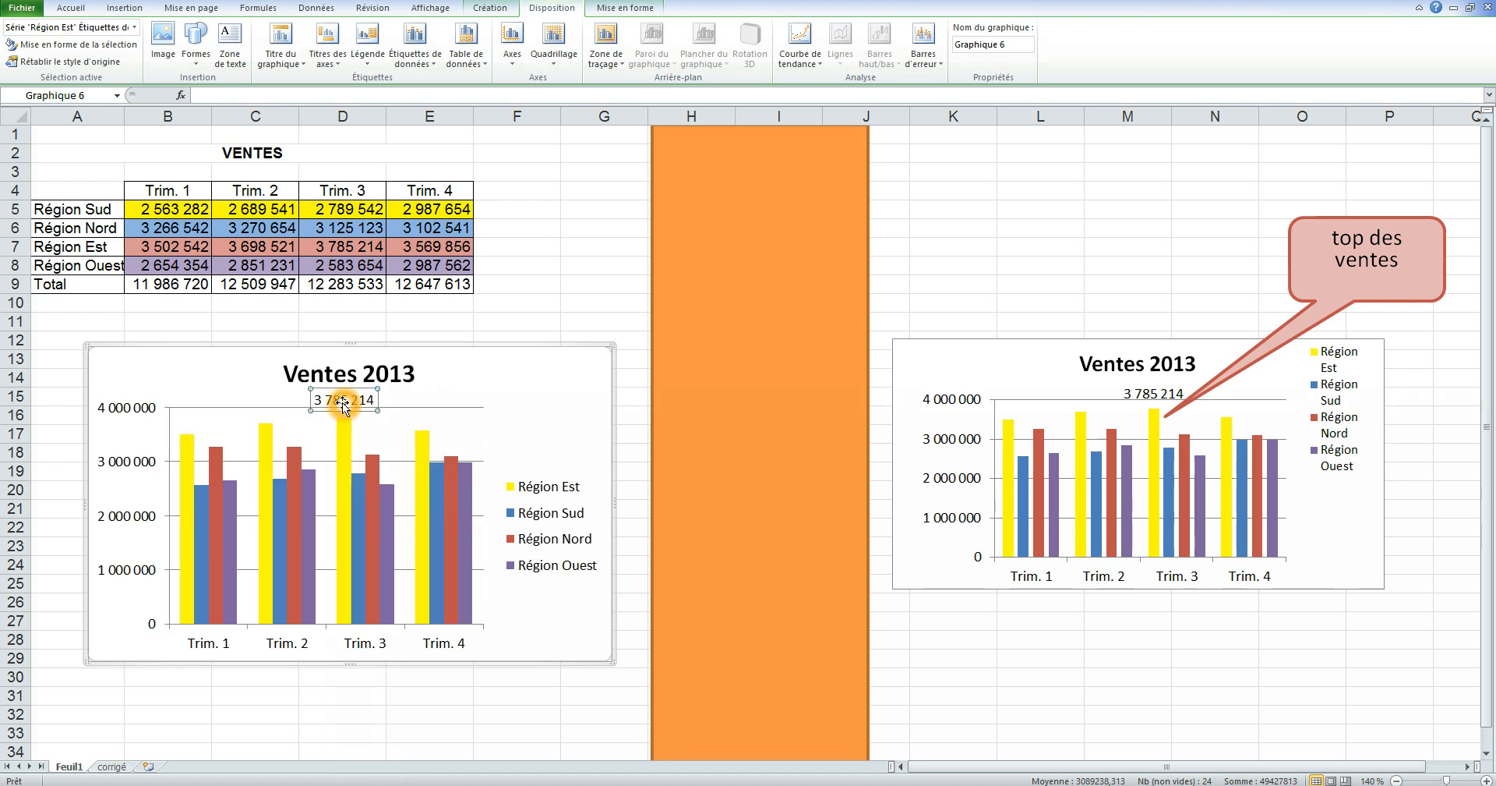
click(341, 408)
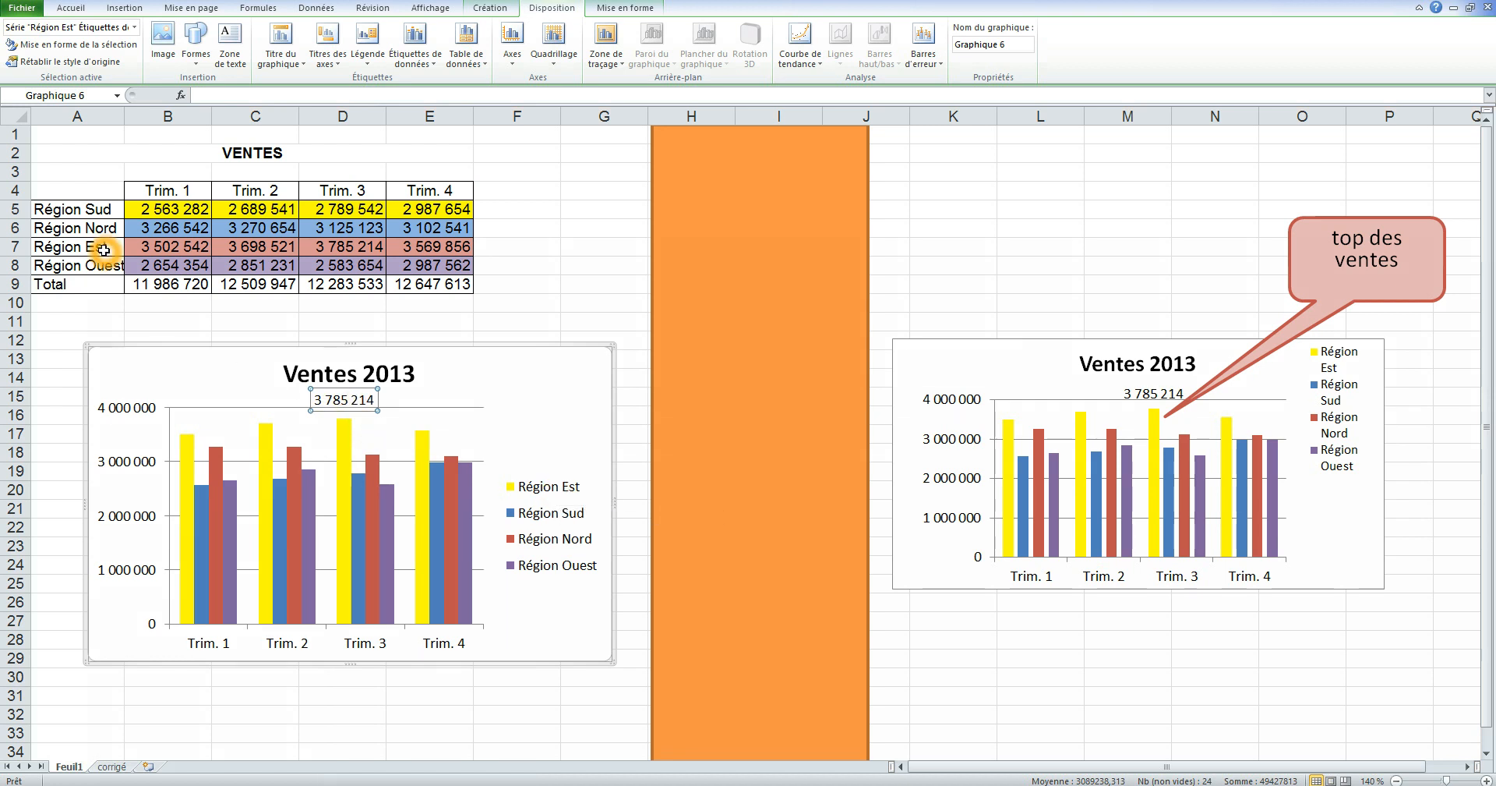
Step: Check the Région Est Trim. 3 figure in cell D7 against its column in the new chart
click(341, 249)
double_click(342, 250)
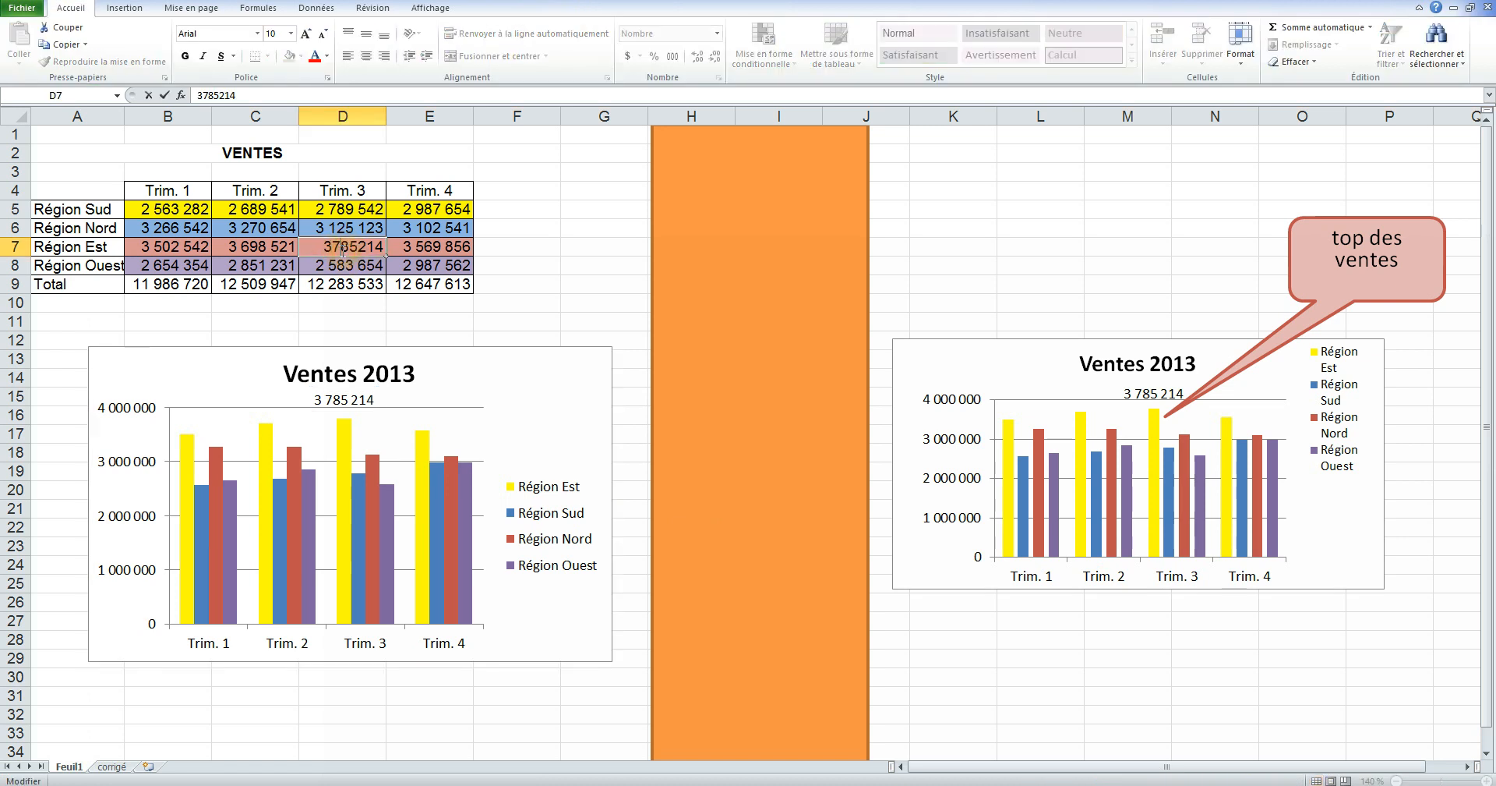
click(538, 320)
click(347, 431)
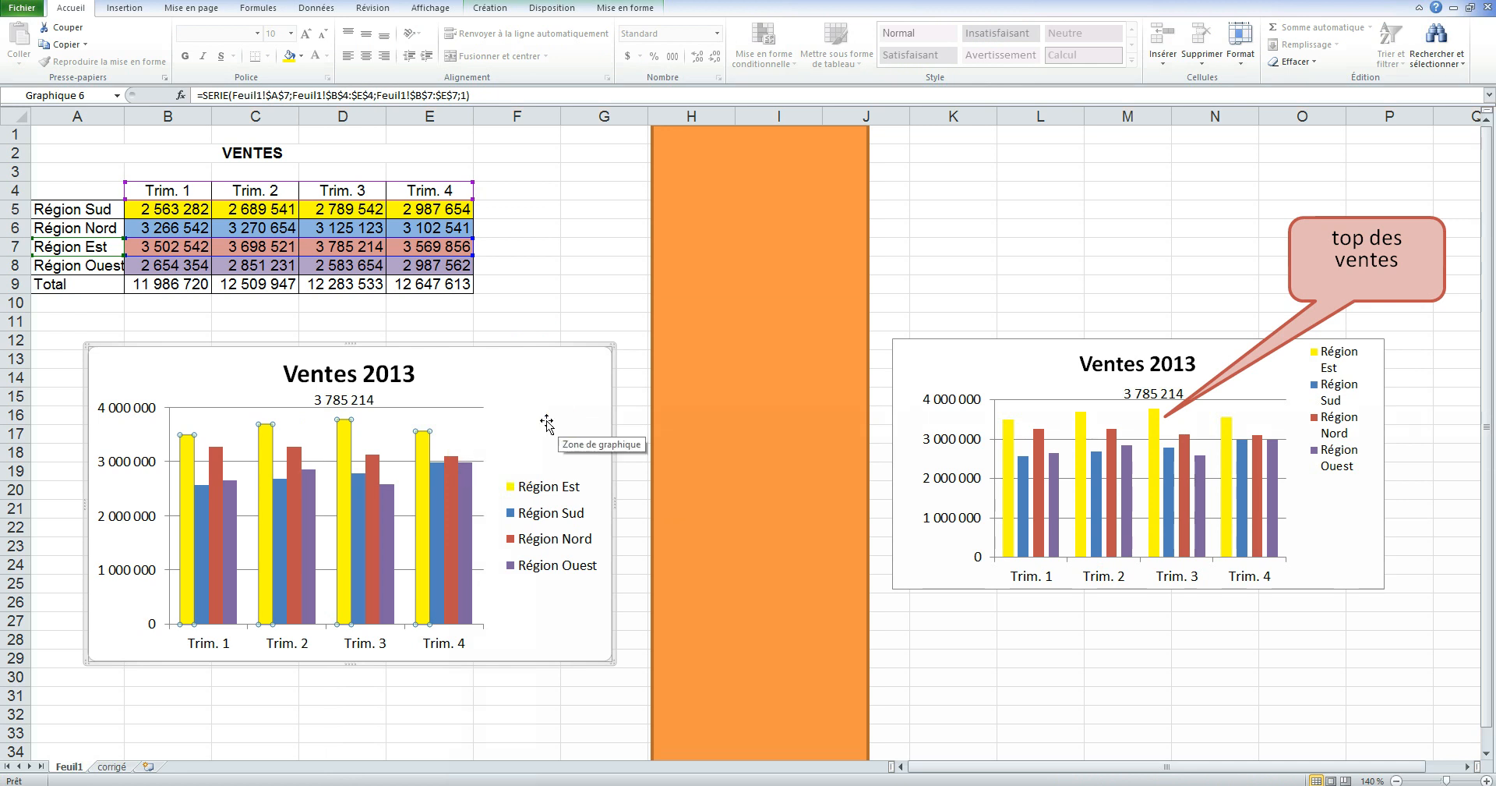
Step: Draw a rounded rectangular callout about 2.1 cm by 2.38 cm over the orange band, pointing towards the Trim. 3 Région Est column
click(125, 7)
click(212, 43)
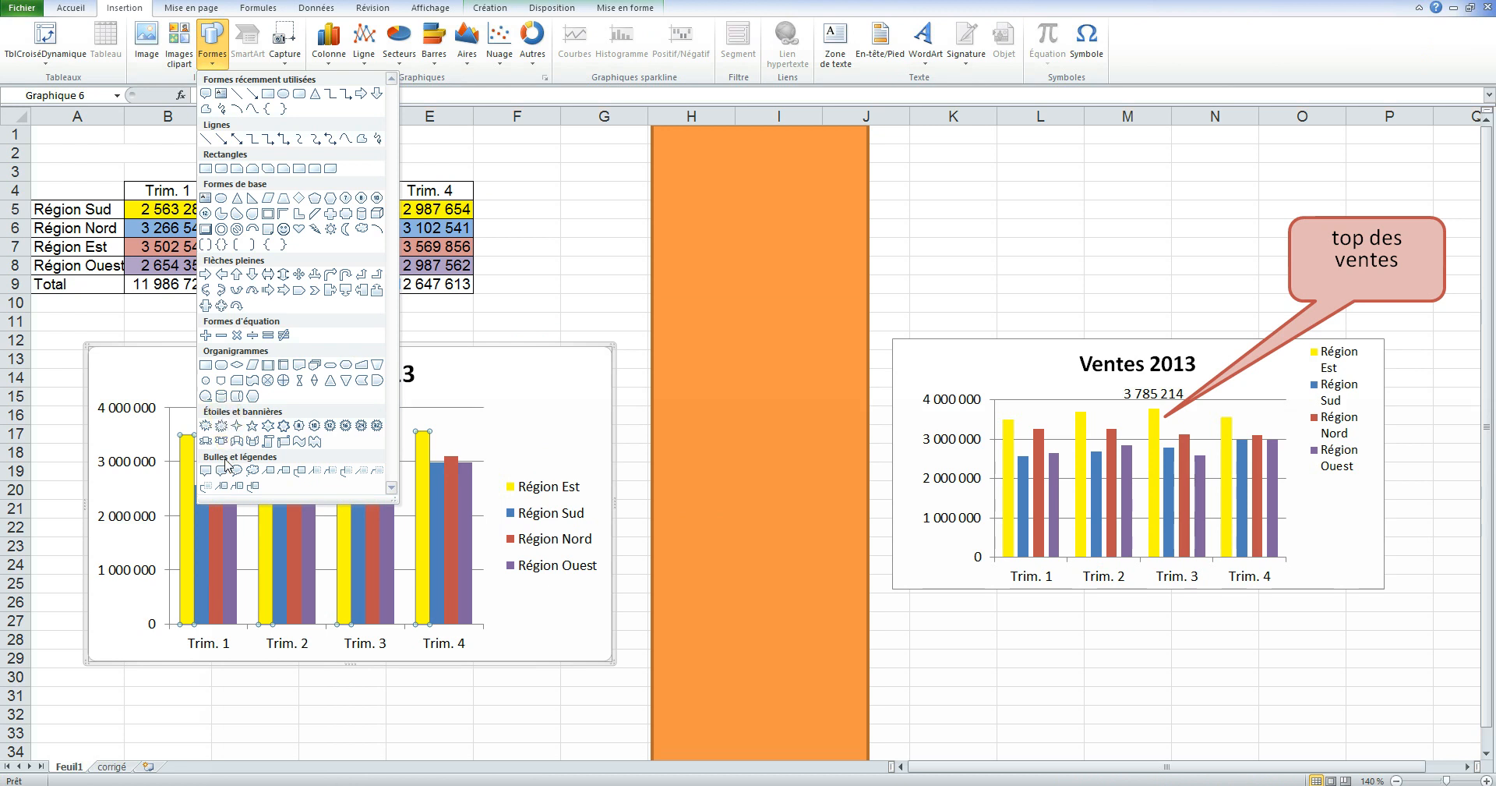
click(223, 470)
drag(611, 174, 377, 421)
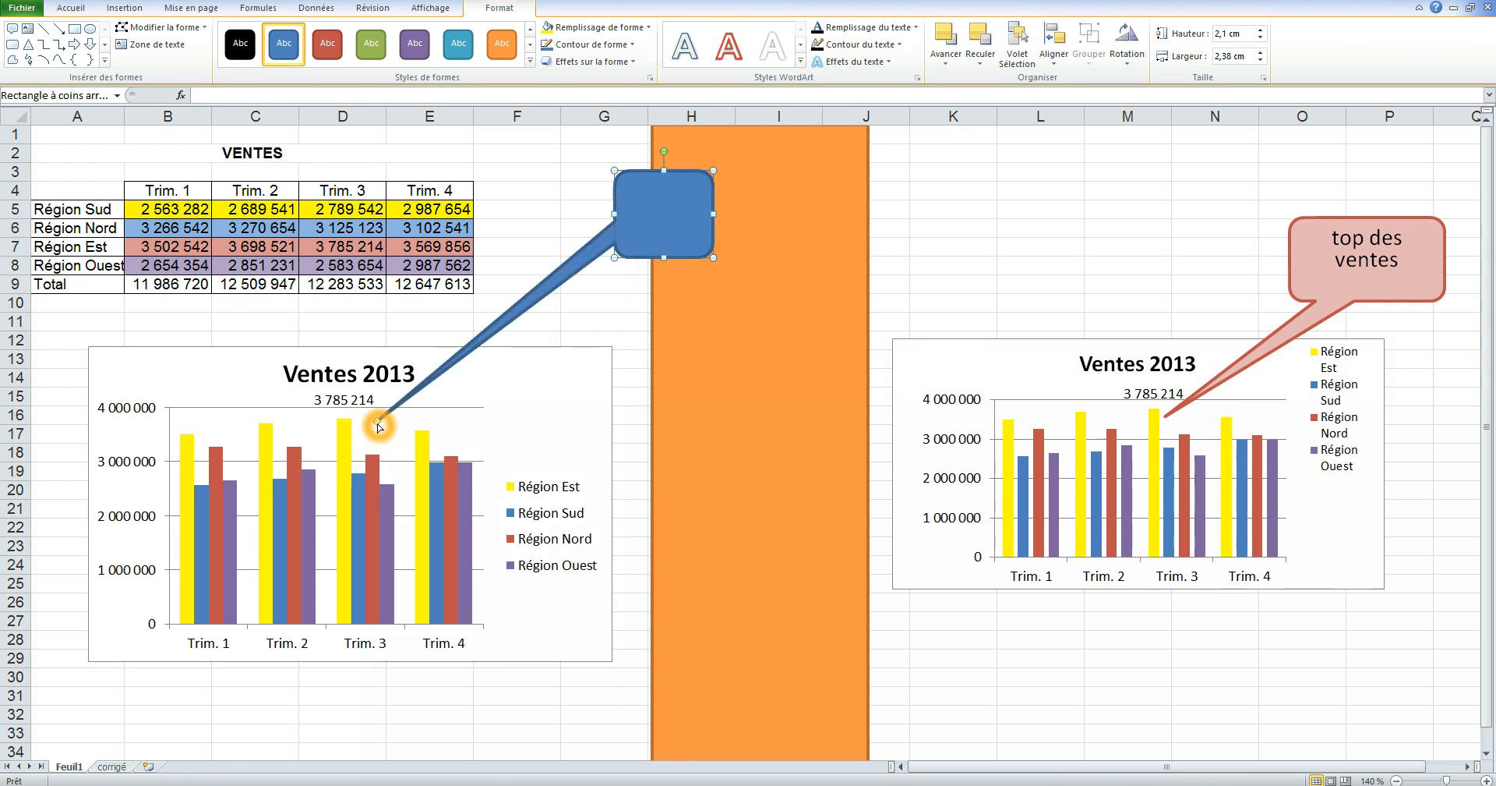
Step: Resize the callout to about 3.01 cm high by 4.06 cm wide and point its tail at the top of the Trim. 3 Région Est column
mouse_move(616, 170)
mouse_down()
mouse_move(584, 177)
mouse_move(652, 198)
mouse_move(630, 191)
mouse_up()
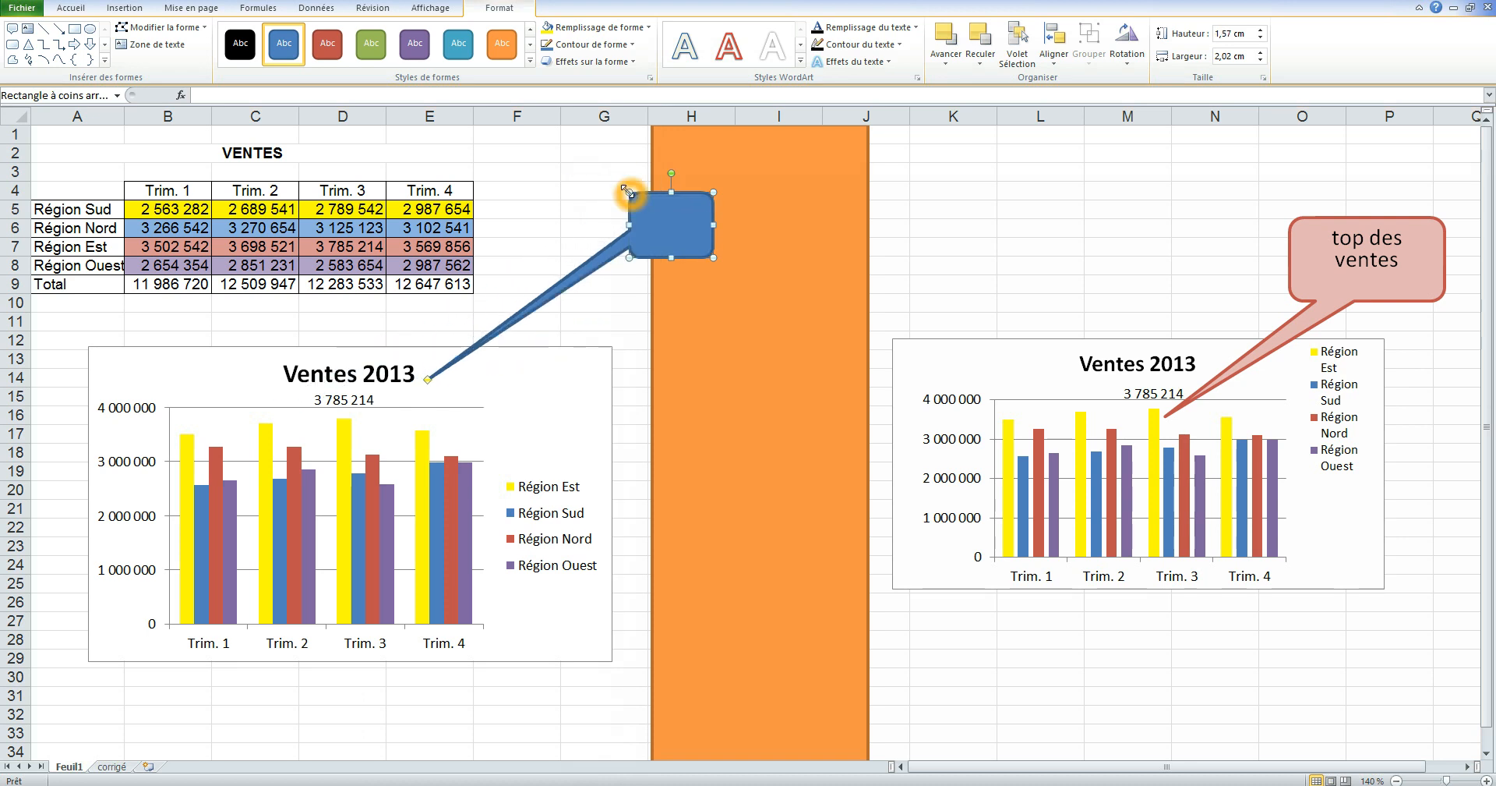
drag(427, 380, 364, 424)
drag(716, 191, 747, 176)
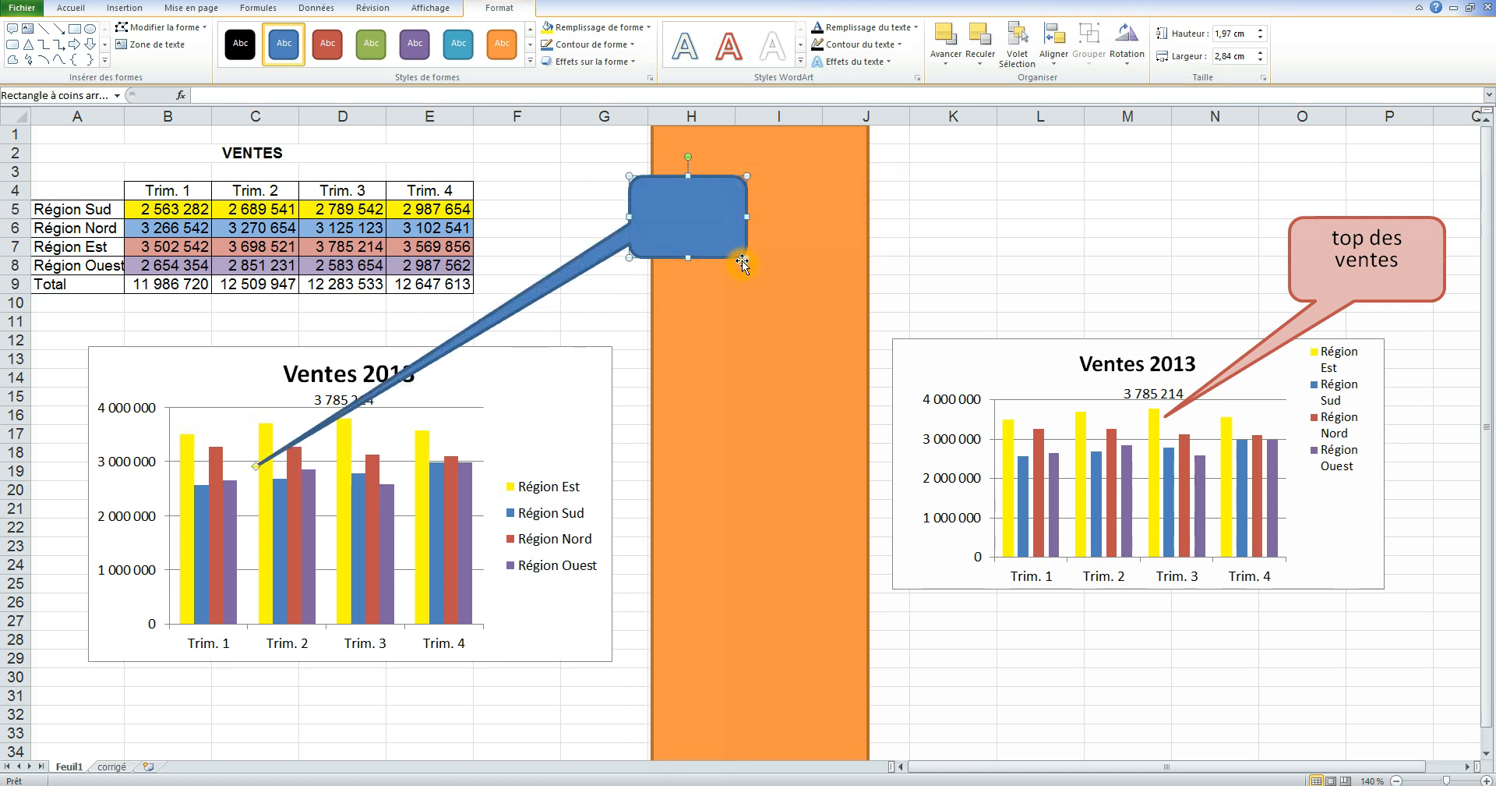
drag(748, 263, 798, 305)
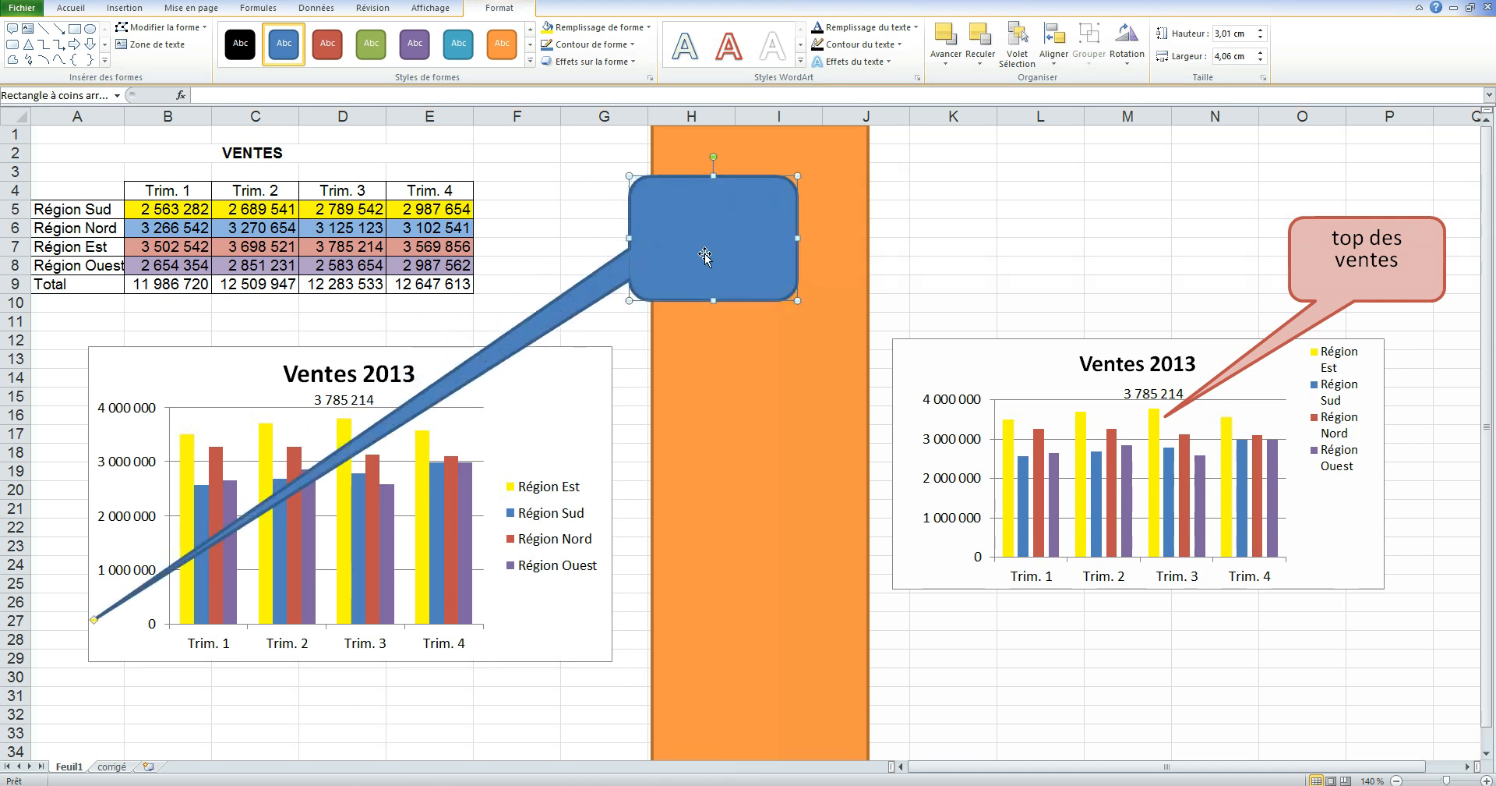
drag(93, 620, 362, 420)
Step: Give the callout a light red theme fill and a darker red theme outline, matching the model's callout
click(740, 229)
click(530, 45)
click(530, 46)
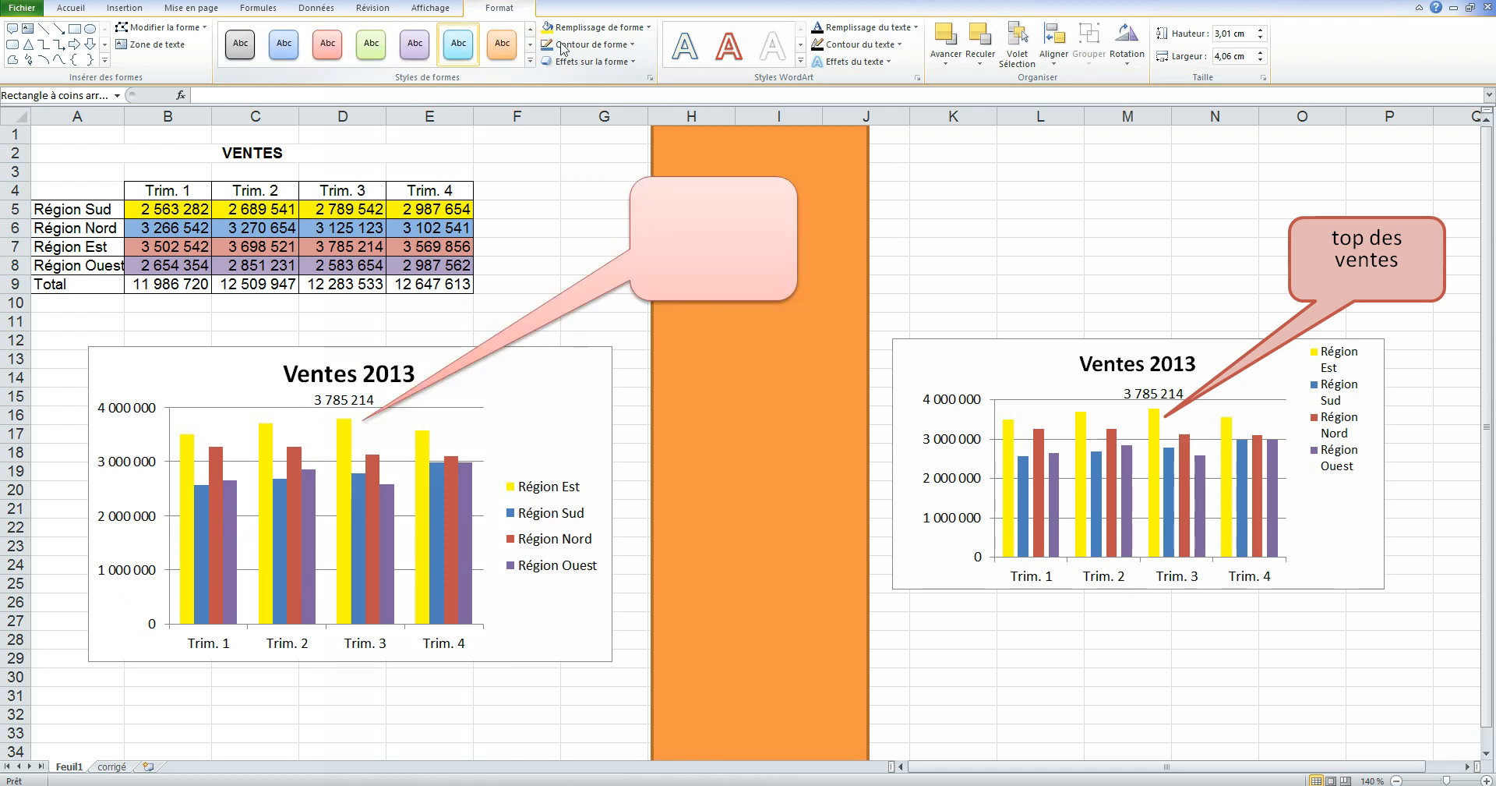
click(633, 27)
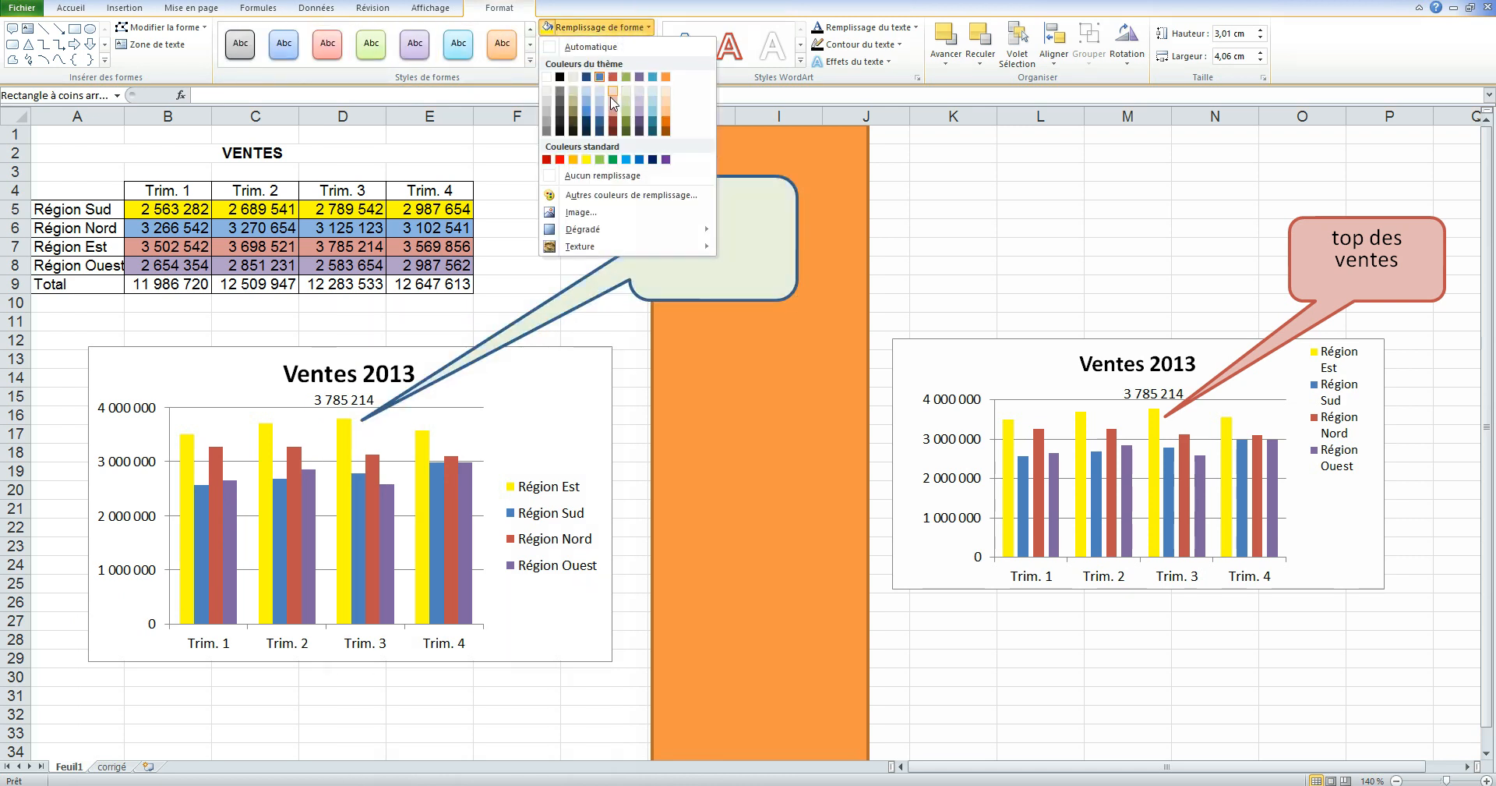
click(609, 100)
click(592, 45)
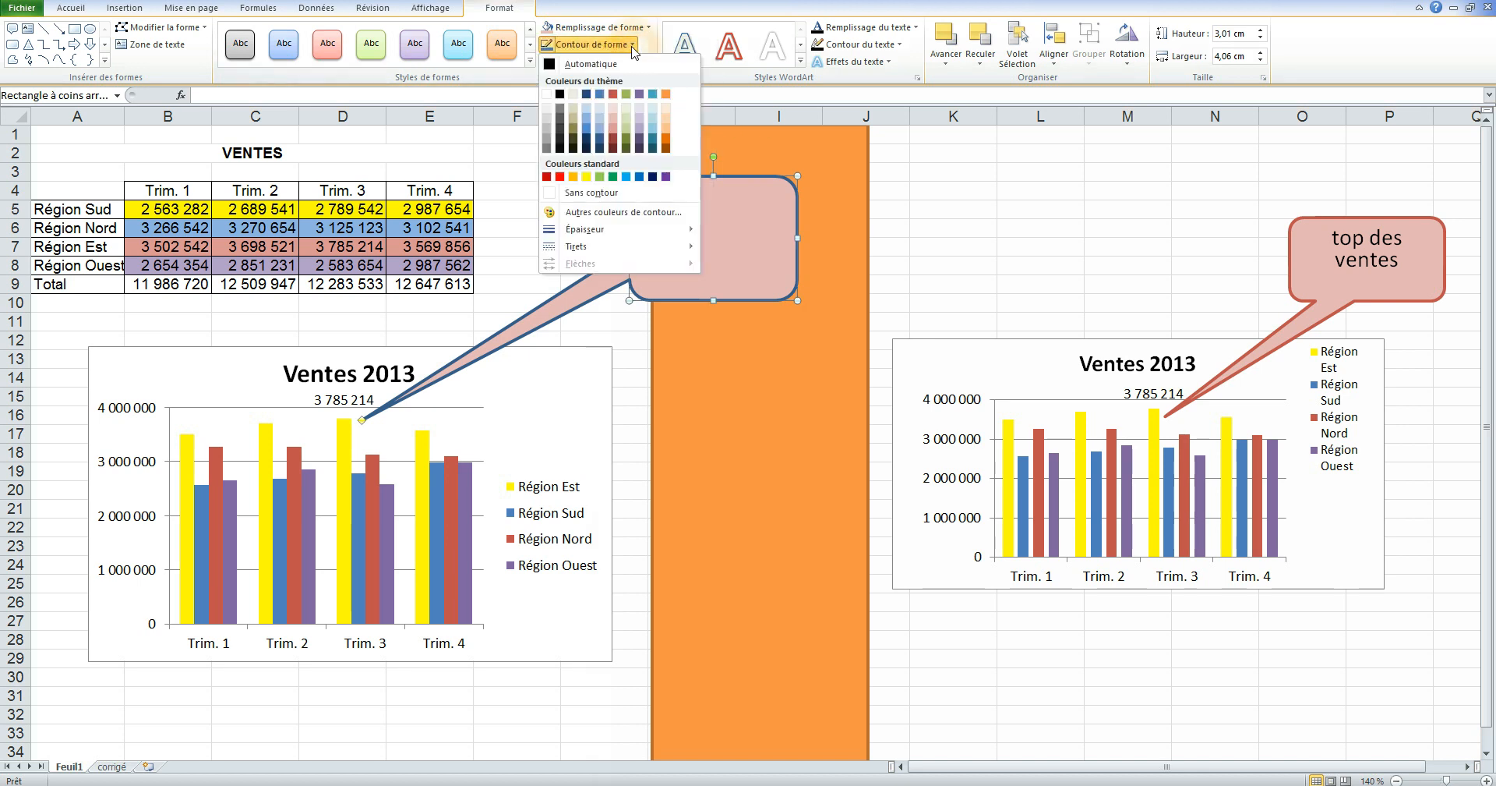
click(613, 94)
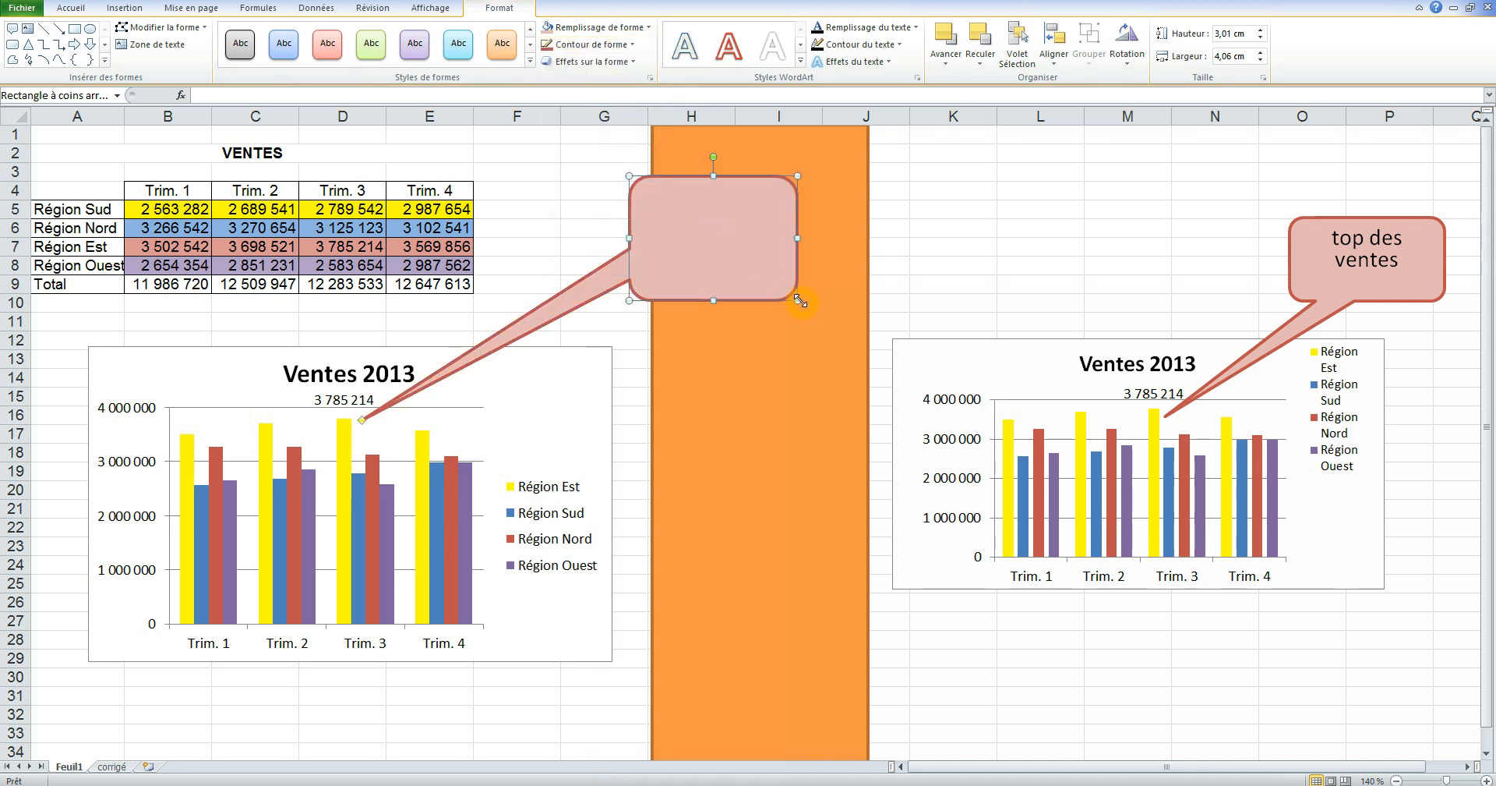
key(Escape)
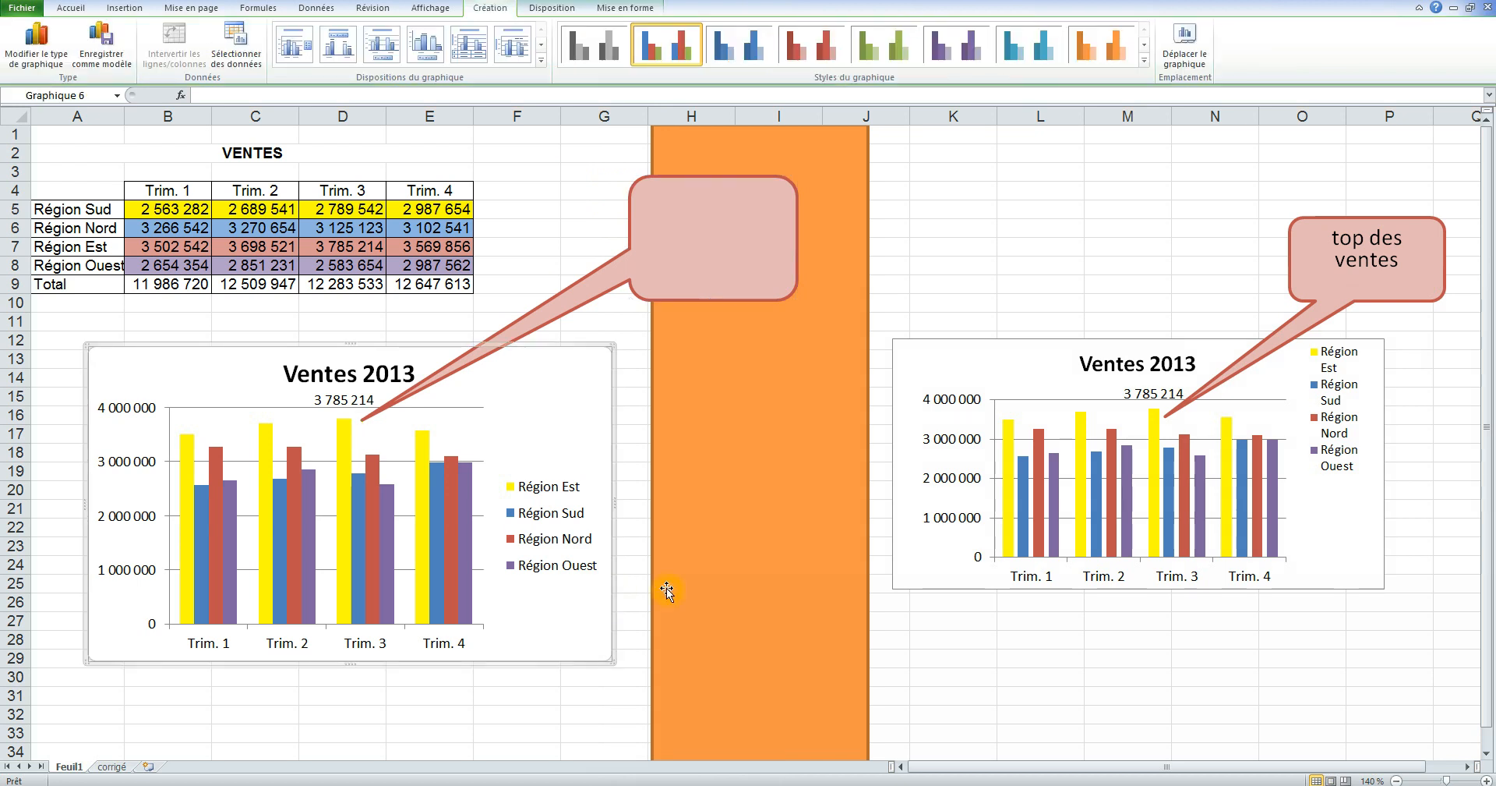
Step: Set the series overlap of the new Ventes 2013 chart to -36 % so that its columns are spaced apart
mouse_move(468, 511)
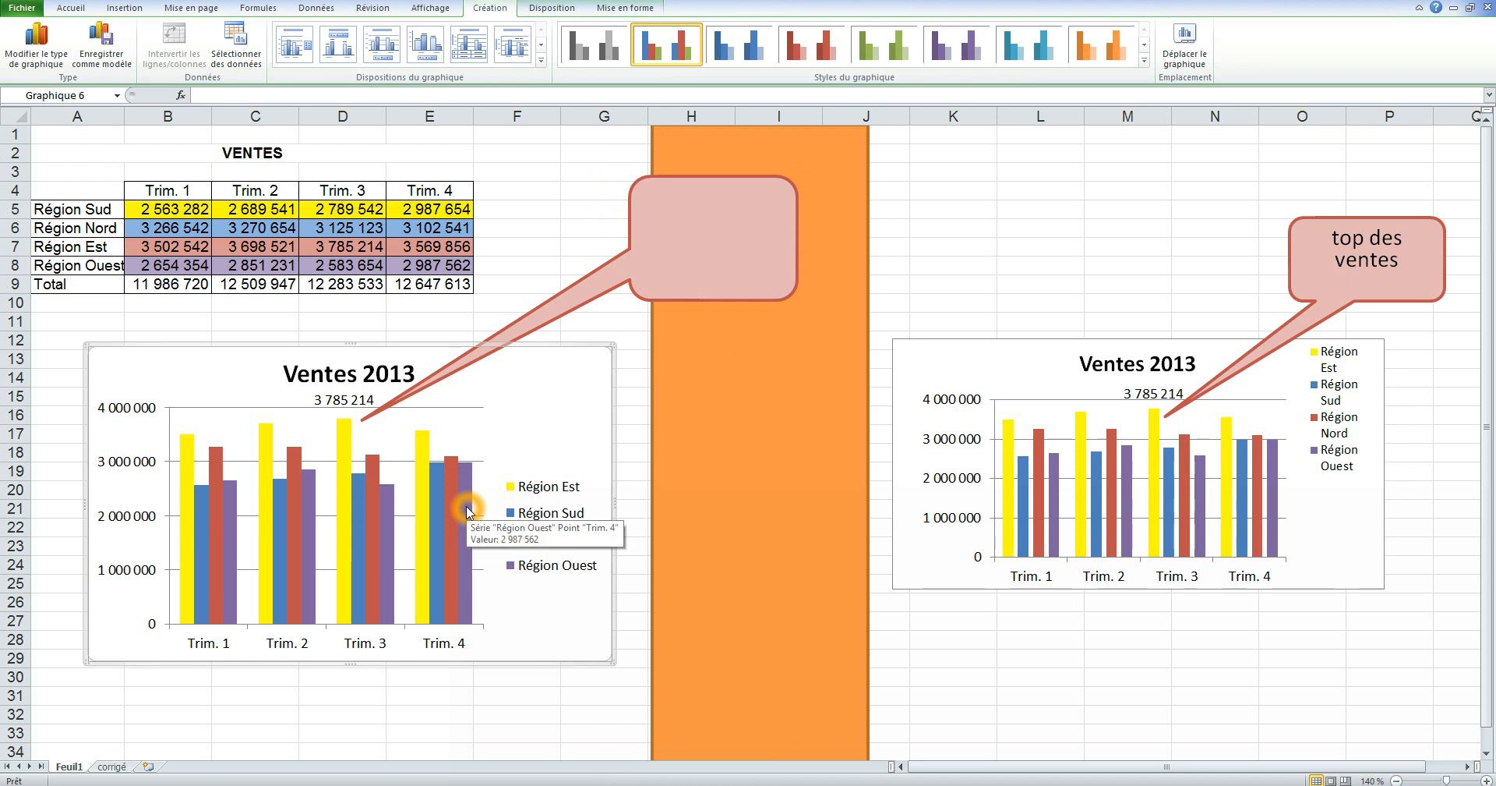
double_click(468, 511)
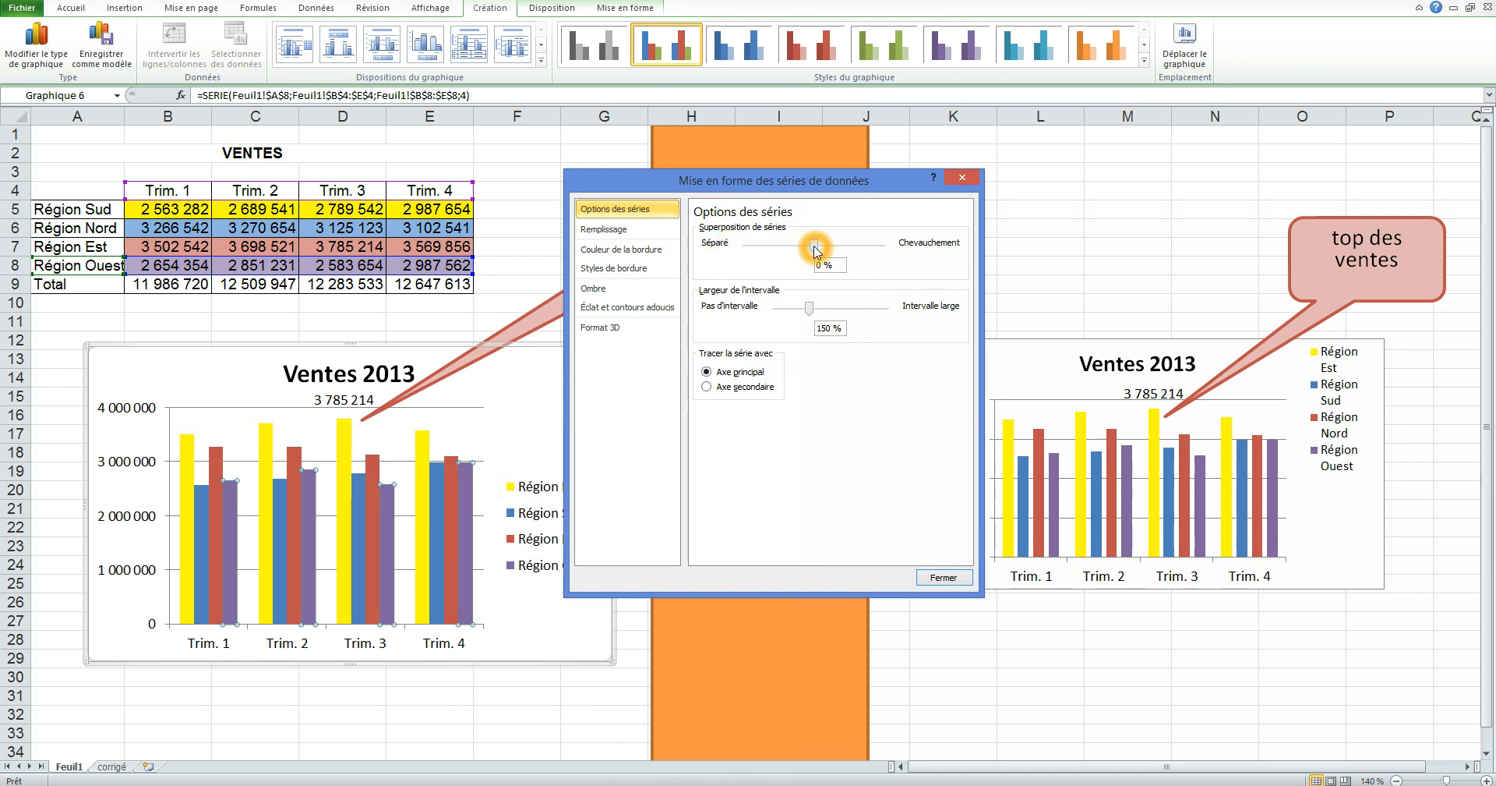
drag(816, 248, 795, 250)
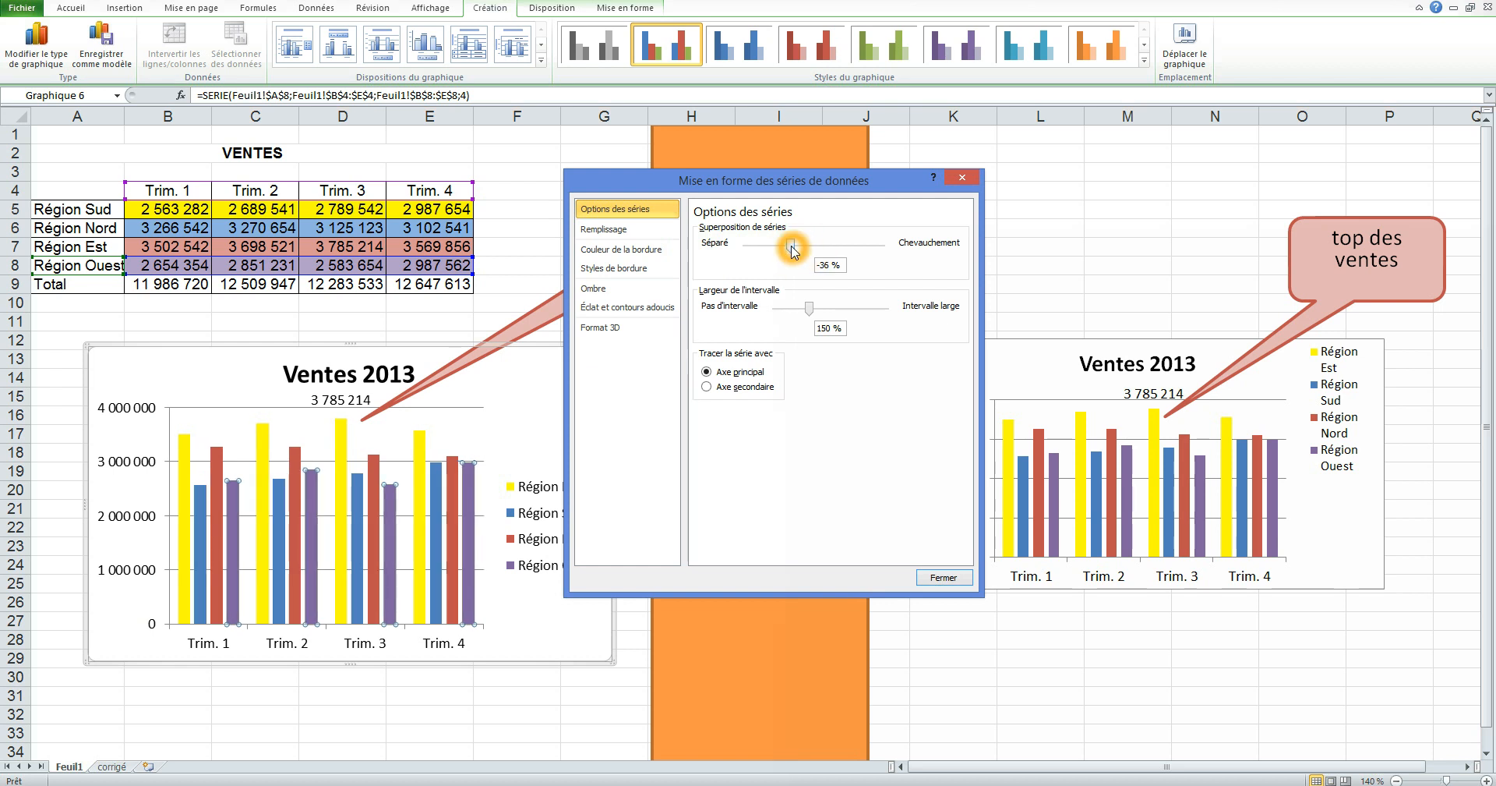
click(943, 578)
click(434, 689)
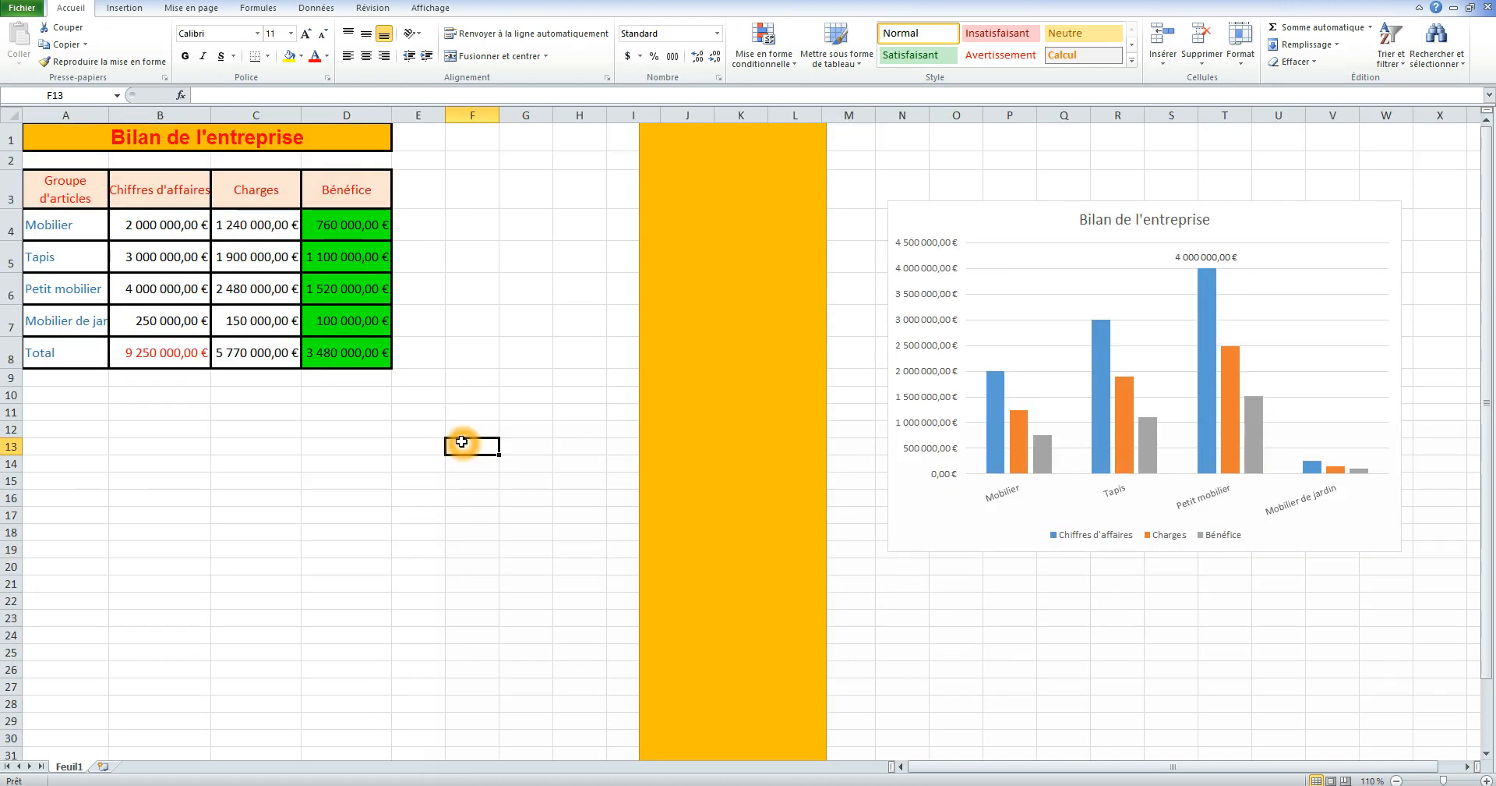
Step: Examine the title, headings, article groups and amounts of the Bilan de l'entreprise table
click(163, 227)
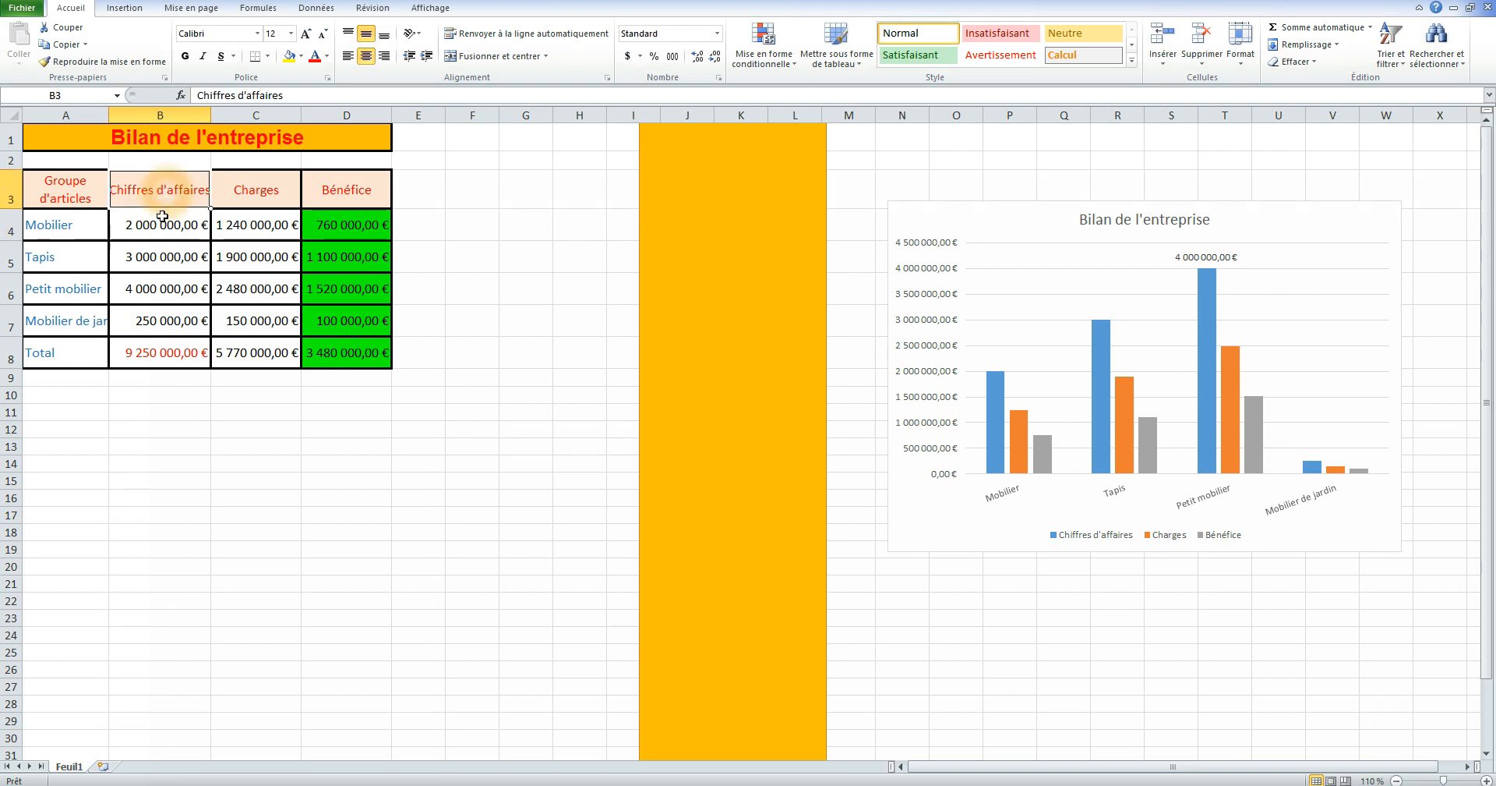
click(364, 256)
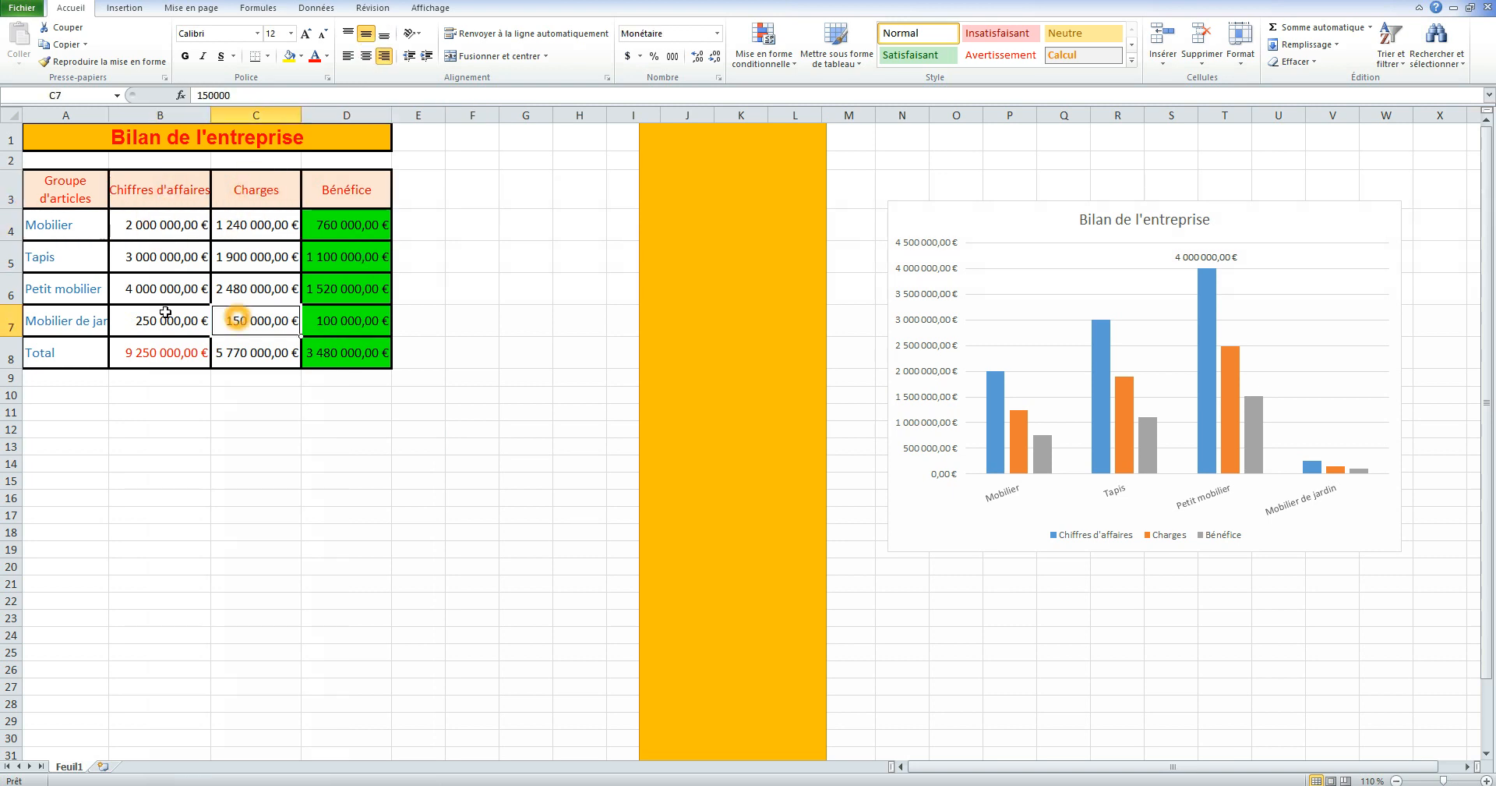
click(67, 321)
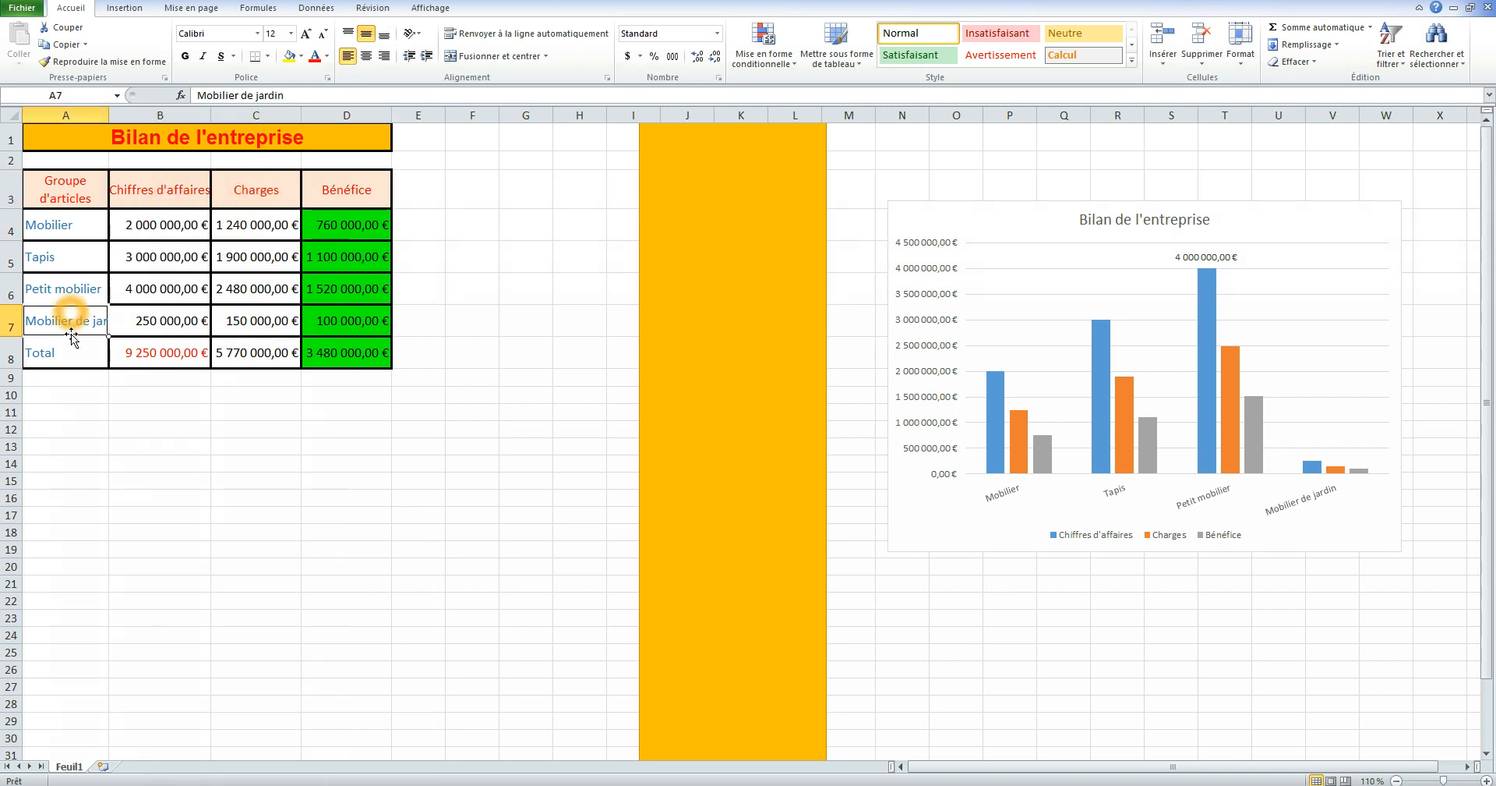
click(206, 138)
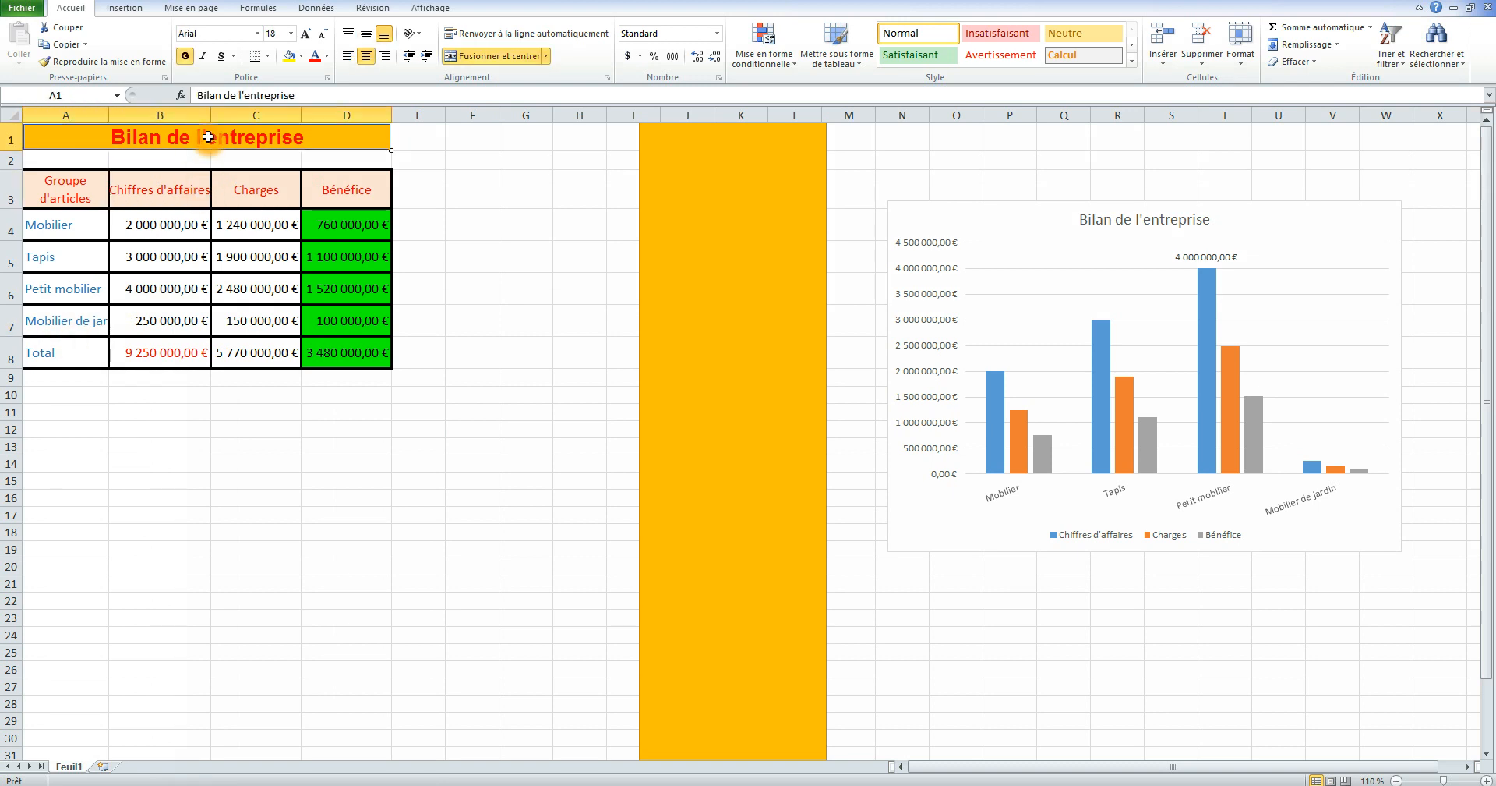
click(526, 321)
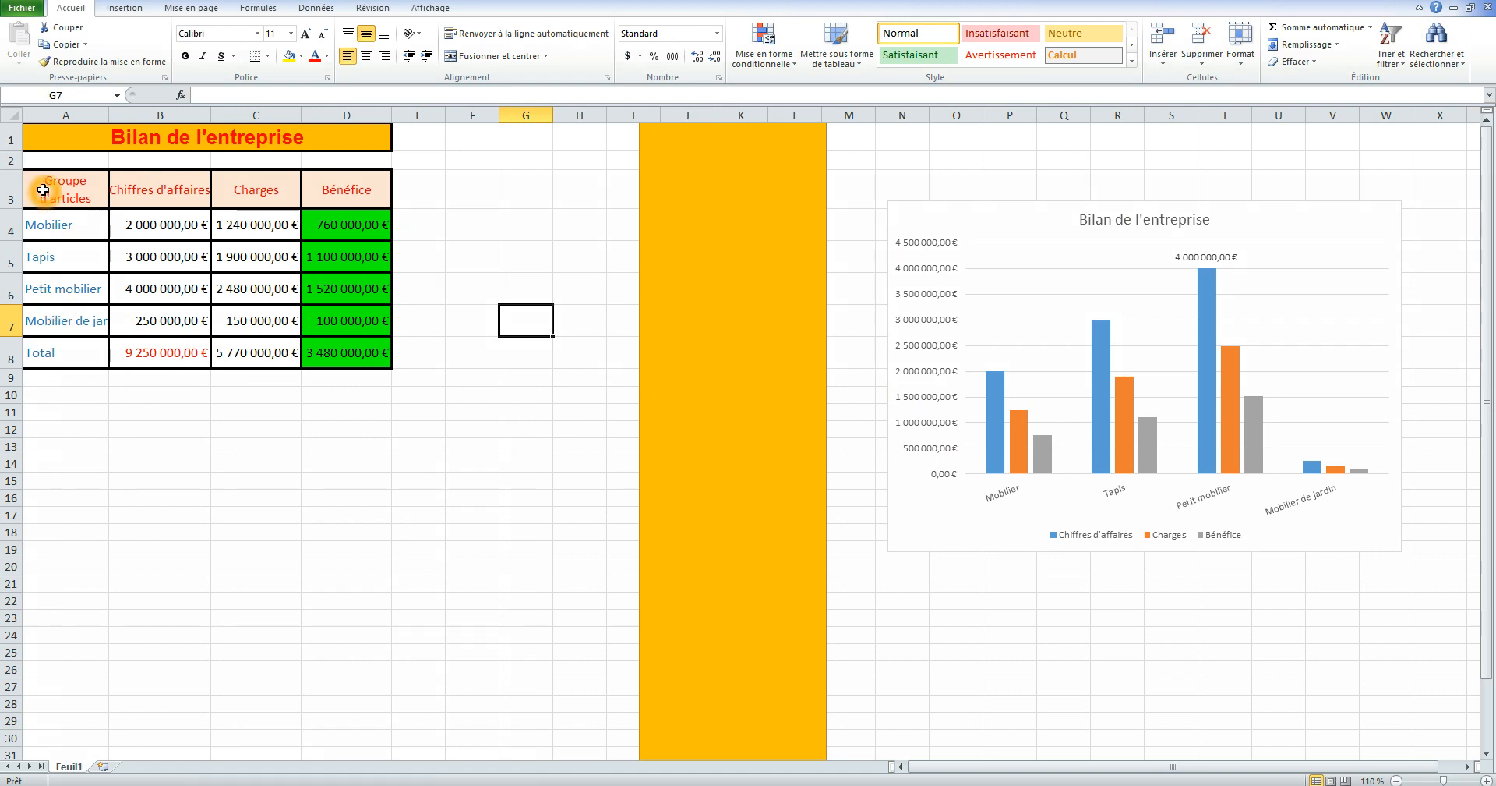
Step: Insert a 2D clustered column chart from the range A3:D7, leaving out the Total row
drag(58, 191, 349, 321)
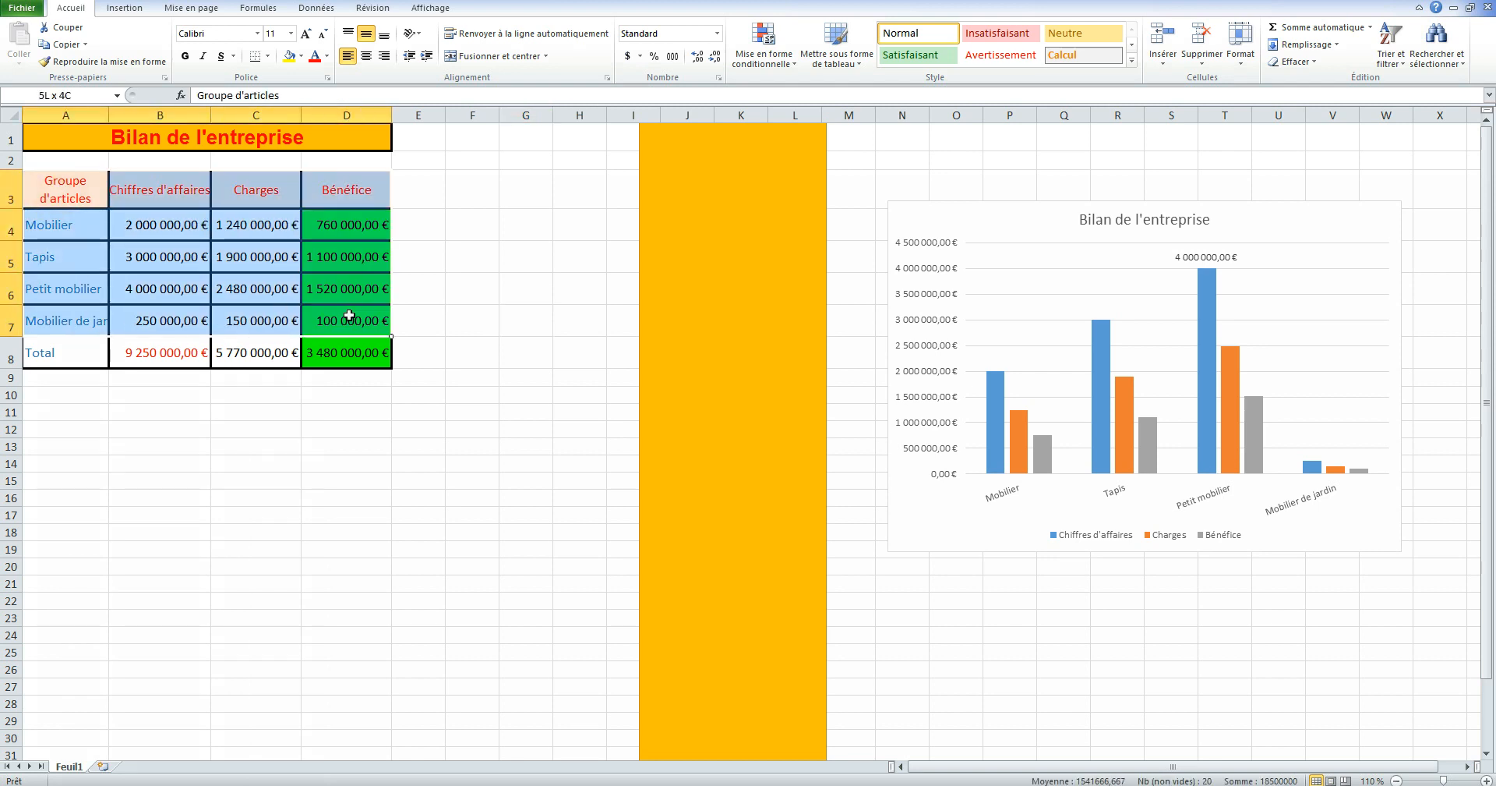
click(129, 8)
click(329, 53)
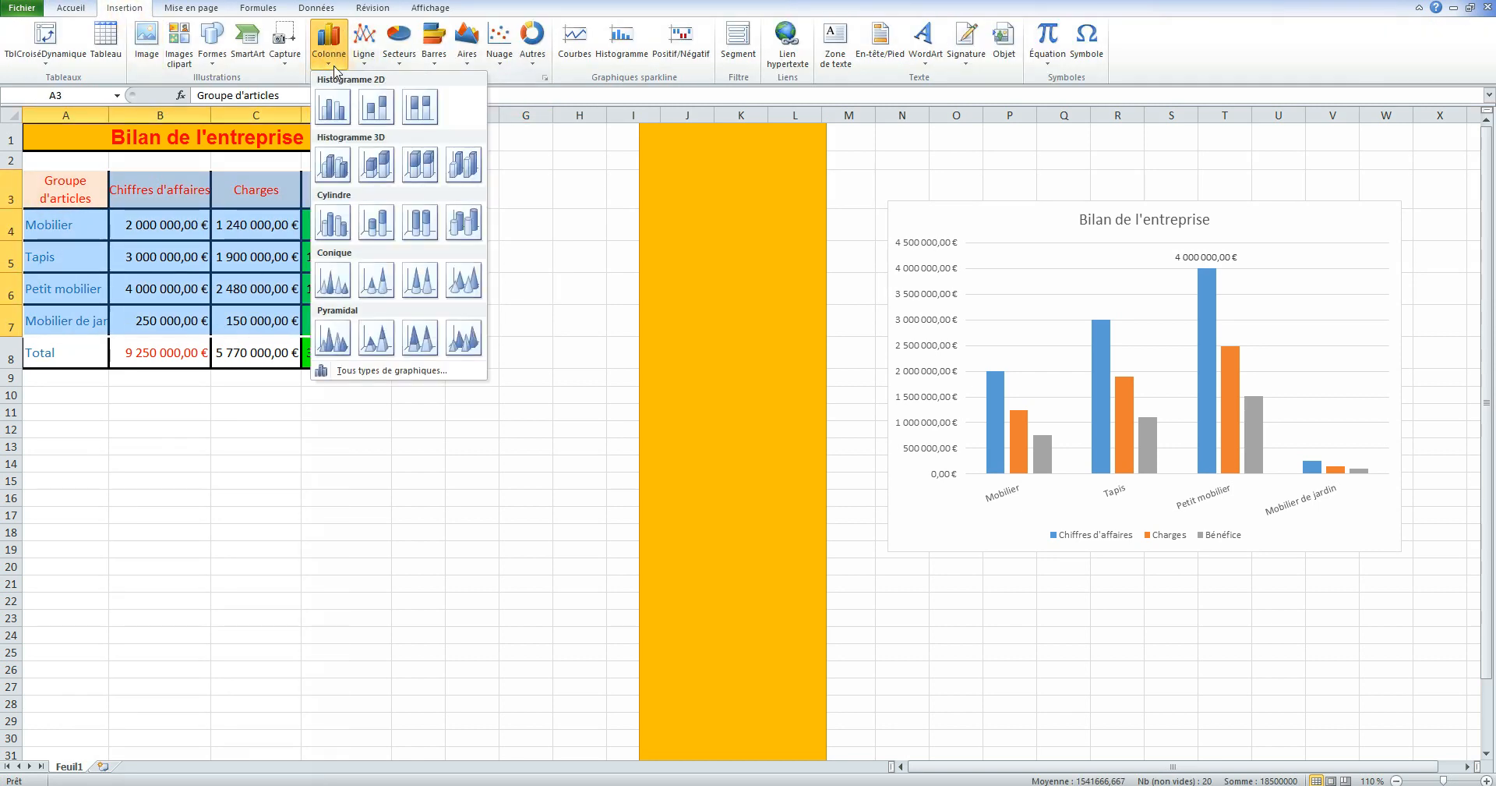
click(337, 109)
Step: Place the new chart below the table and enlarge it to span about columns A to H, rows 10 to 28
drag(861, 350, 406, 403)
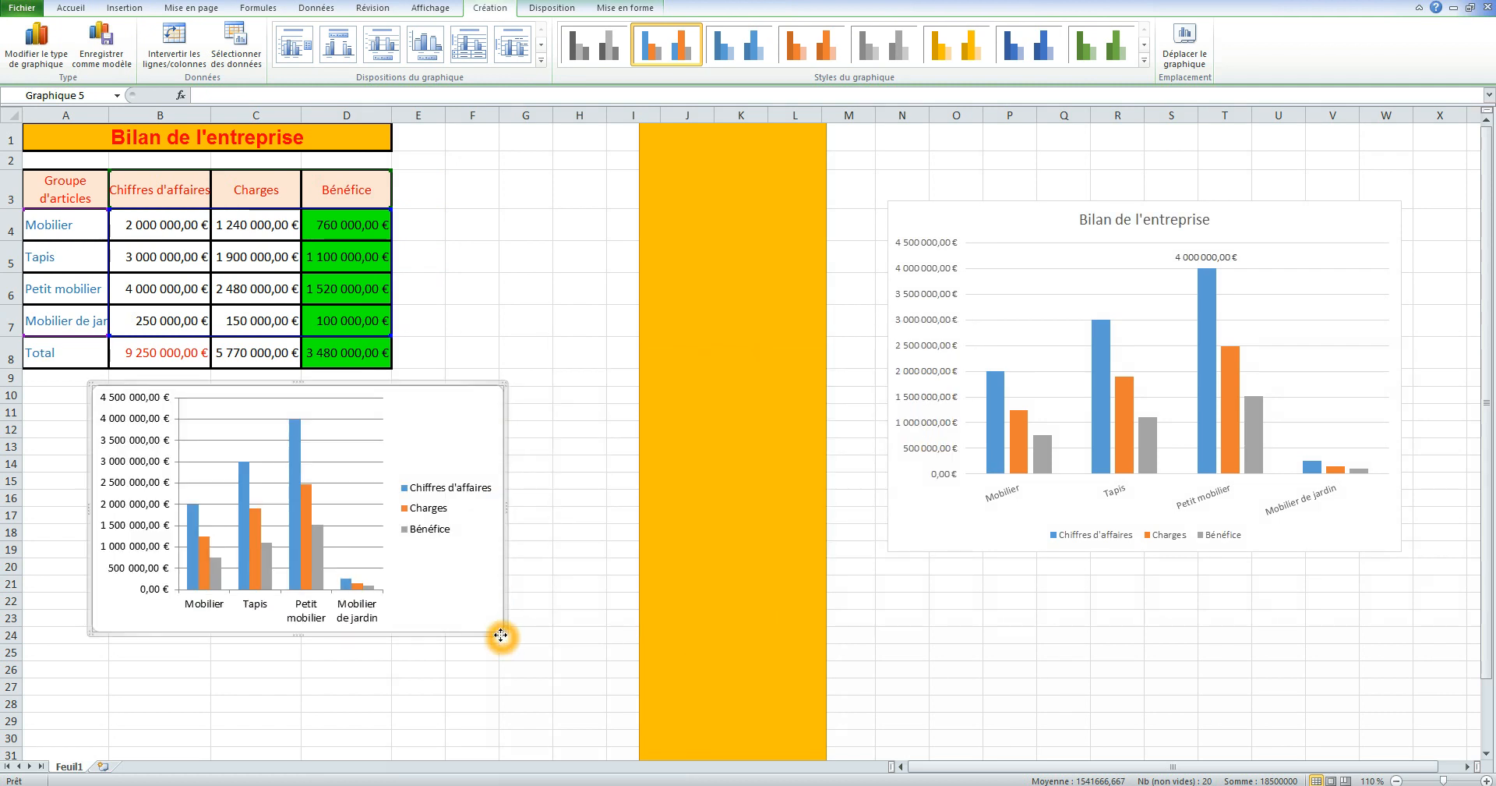
drag(501, 632, 645, 705)
drag(533, 395, 500, 403)
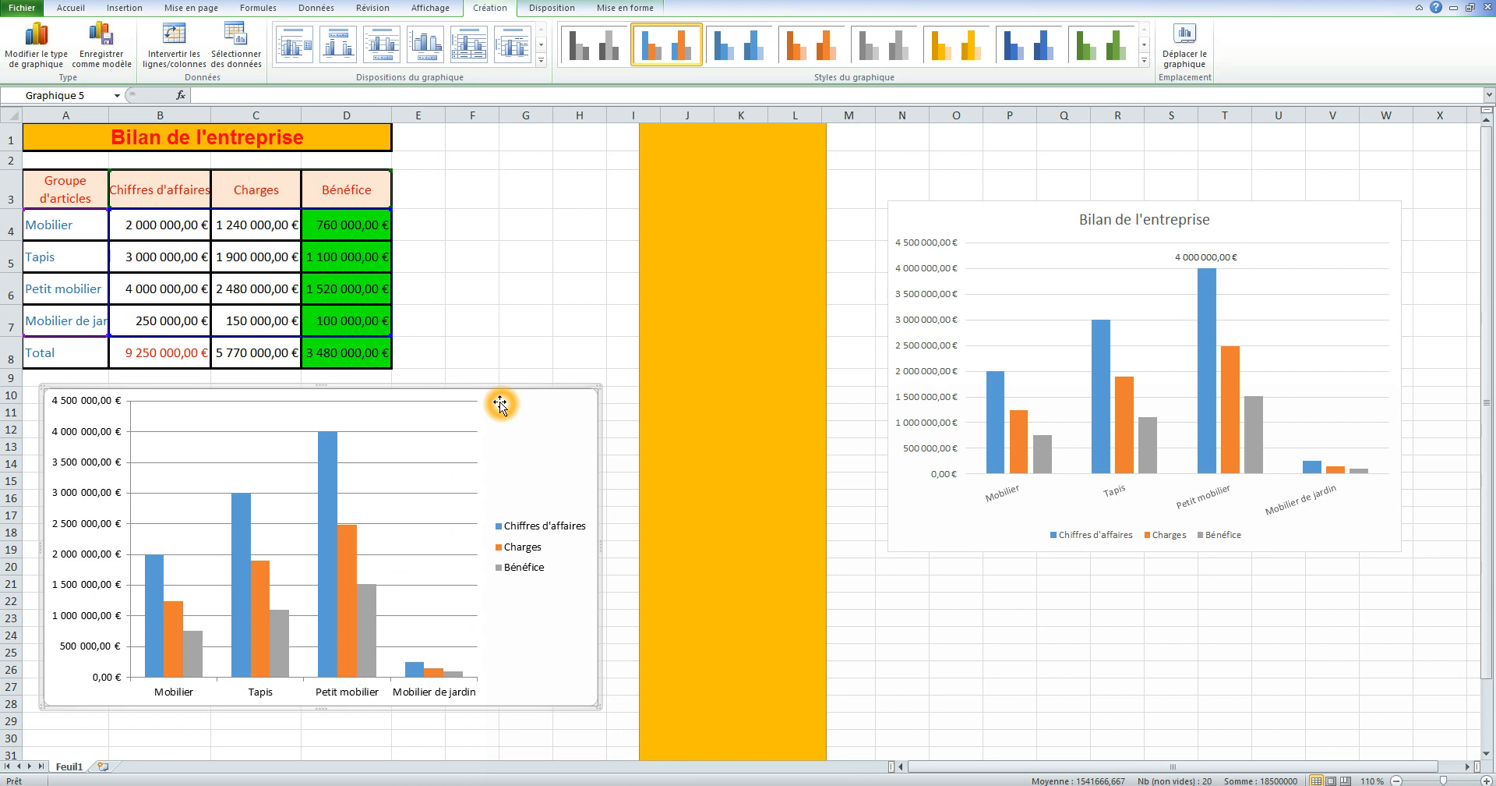
Step: Add a title above the new chart's plot area reading "Bilan de l'entreprise"
click(552, 7)
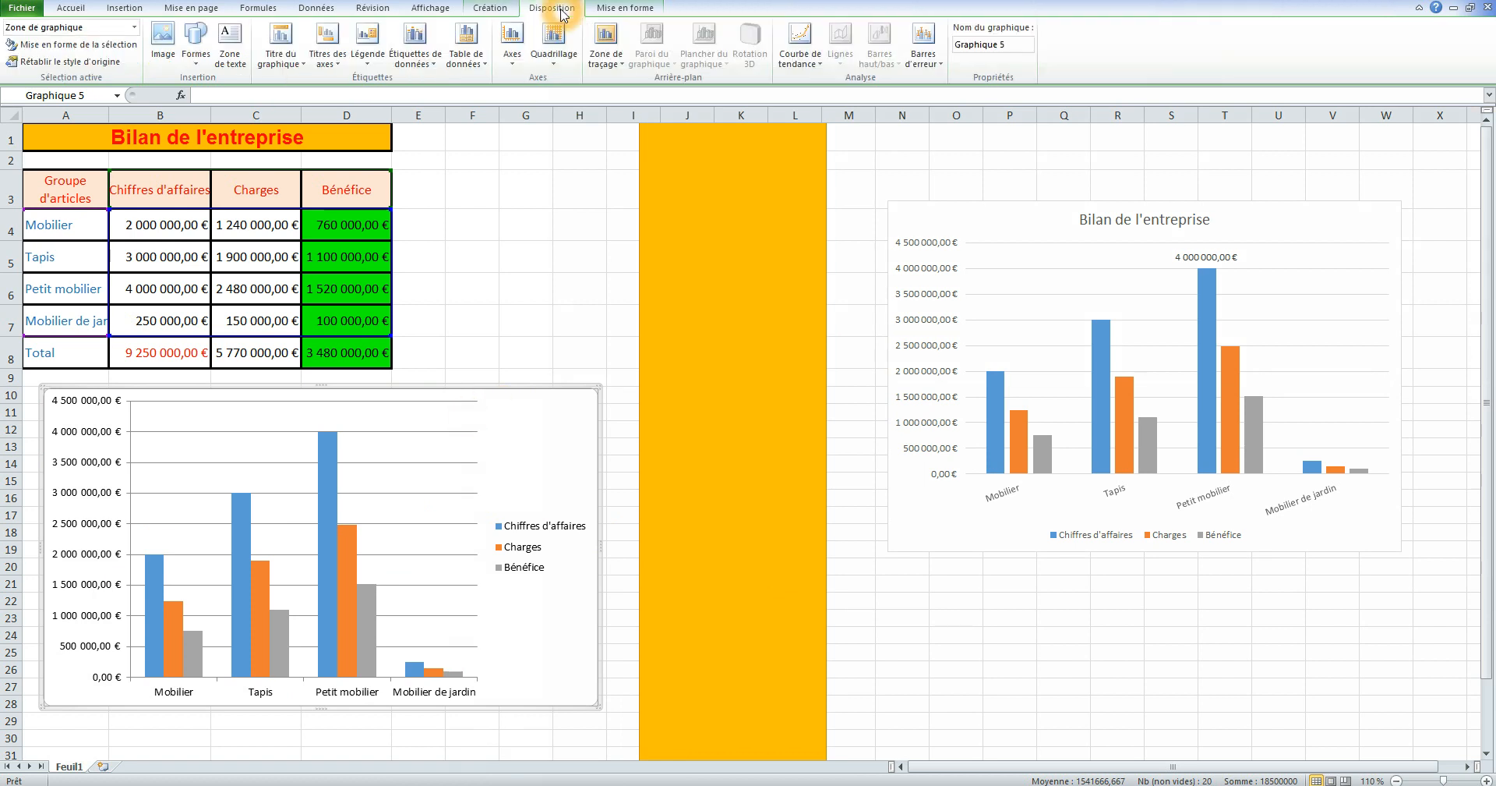
click(282, 48)
click(319, 162)
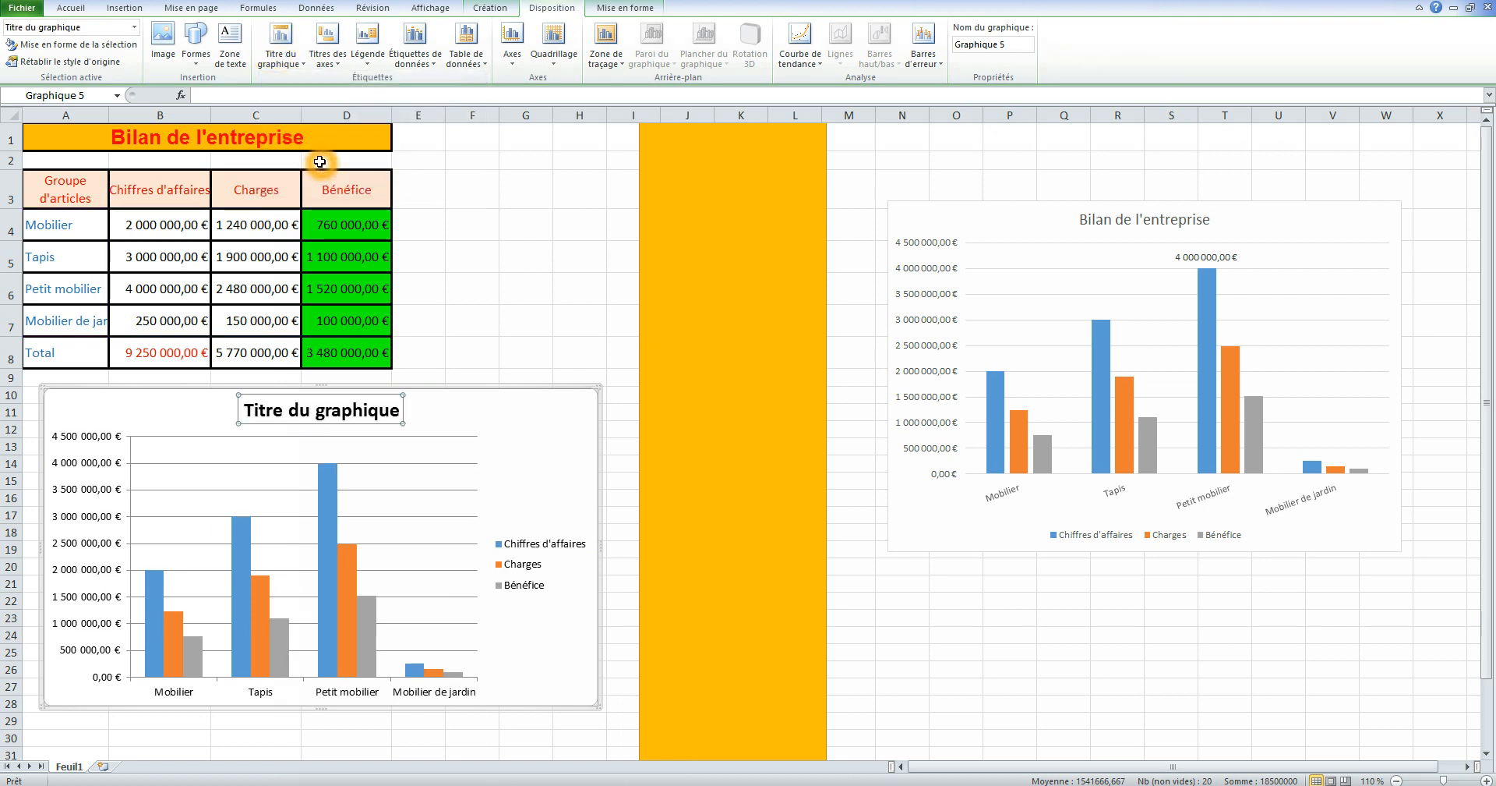
double_click(345, 408)
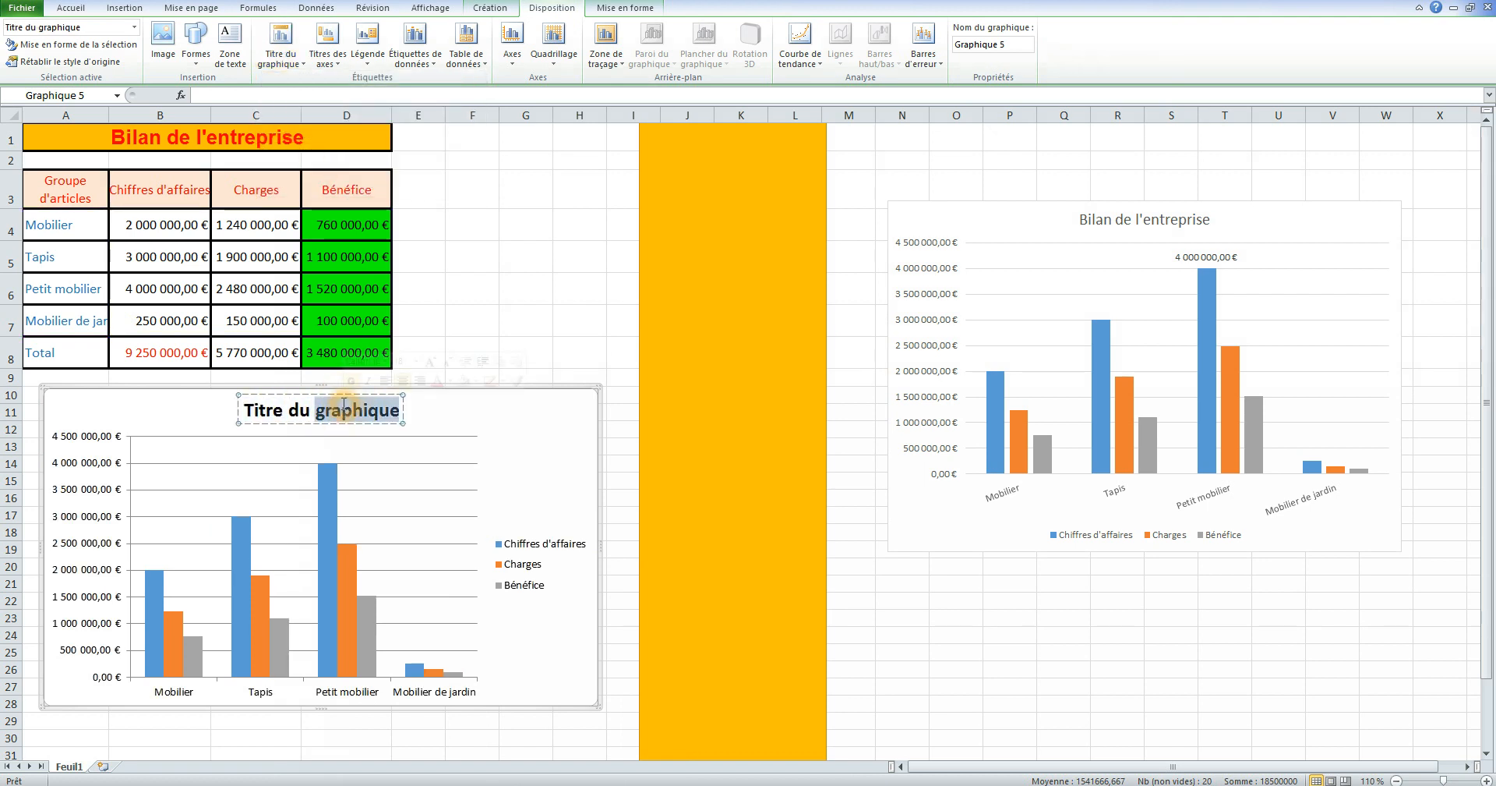
triple_click(346, 408)
triple_click(345, 409)
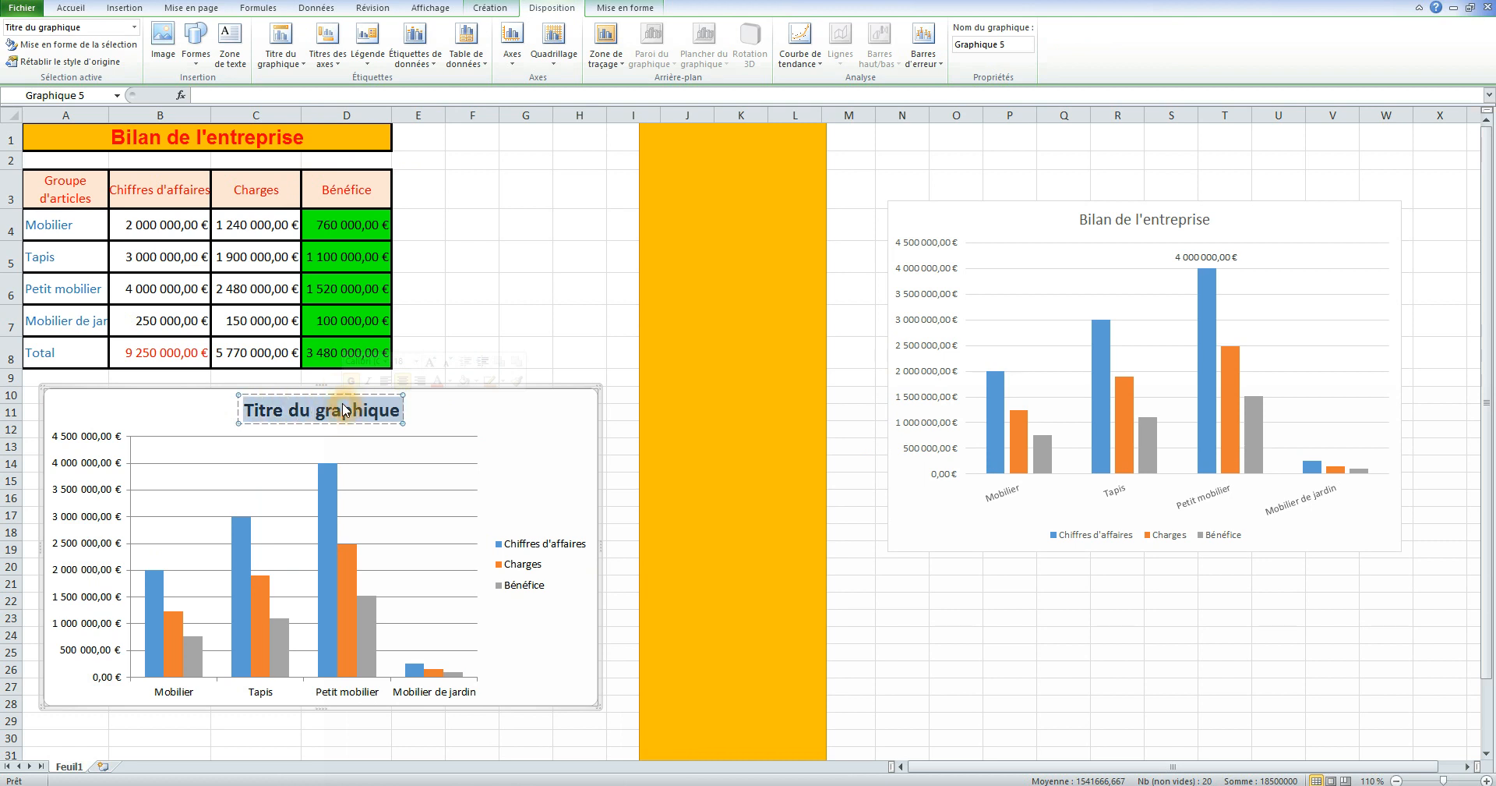
text(Bilan de l)
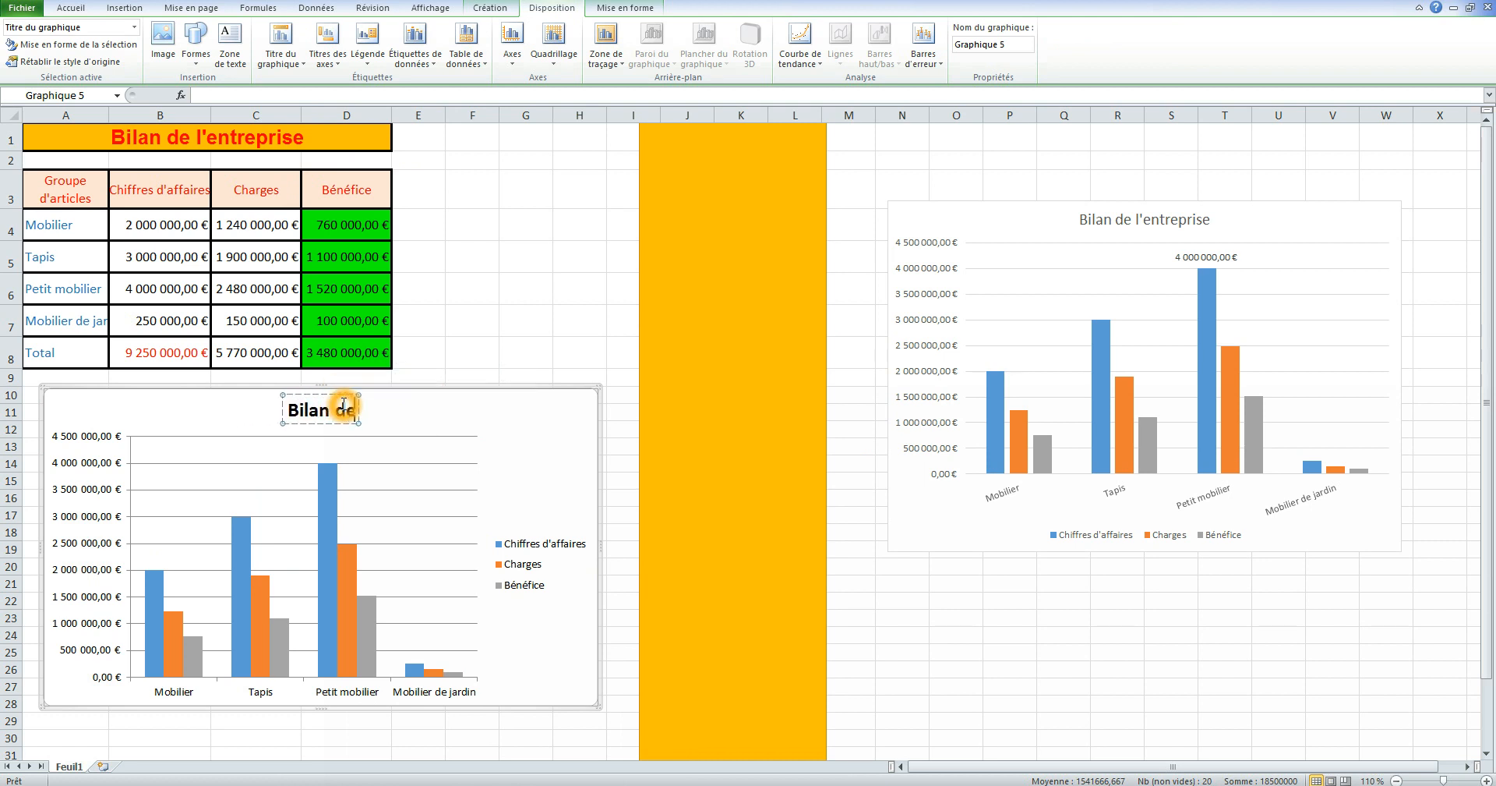
text('entreprise)
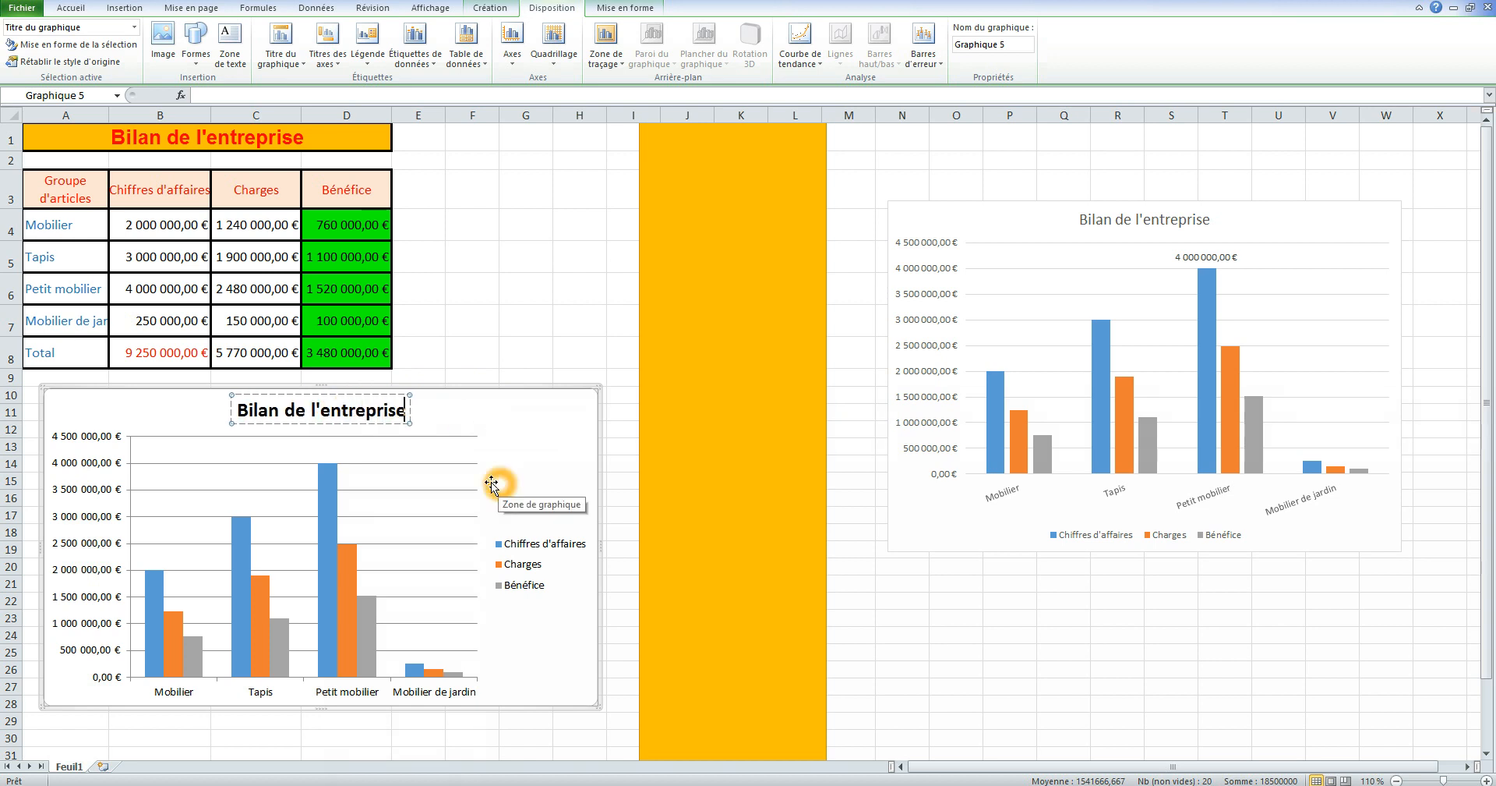
Step: Add a data label to only the Petit mobilier column of the Chiffres d'affaires series
click(333, 482)
click(326, 481)
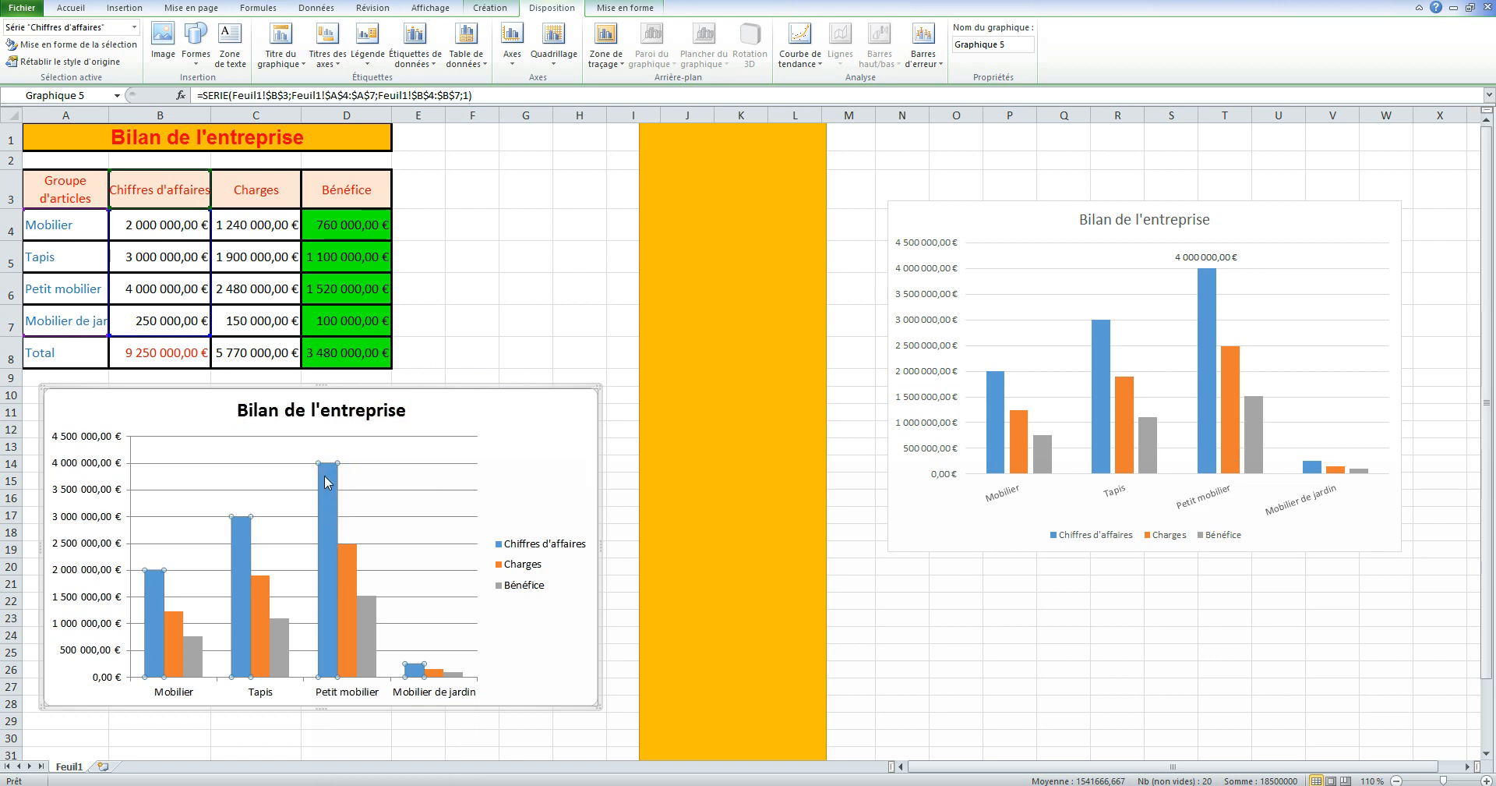
right_click(326, 481)
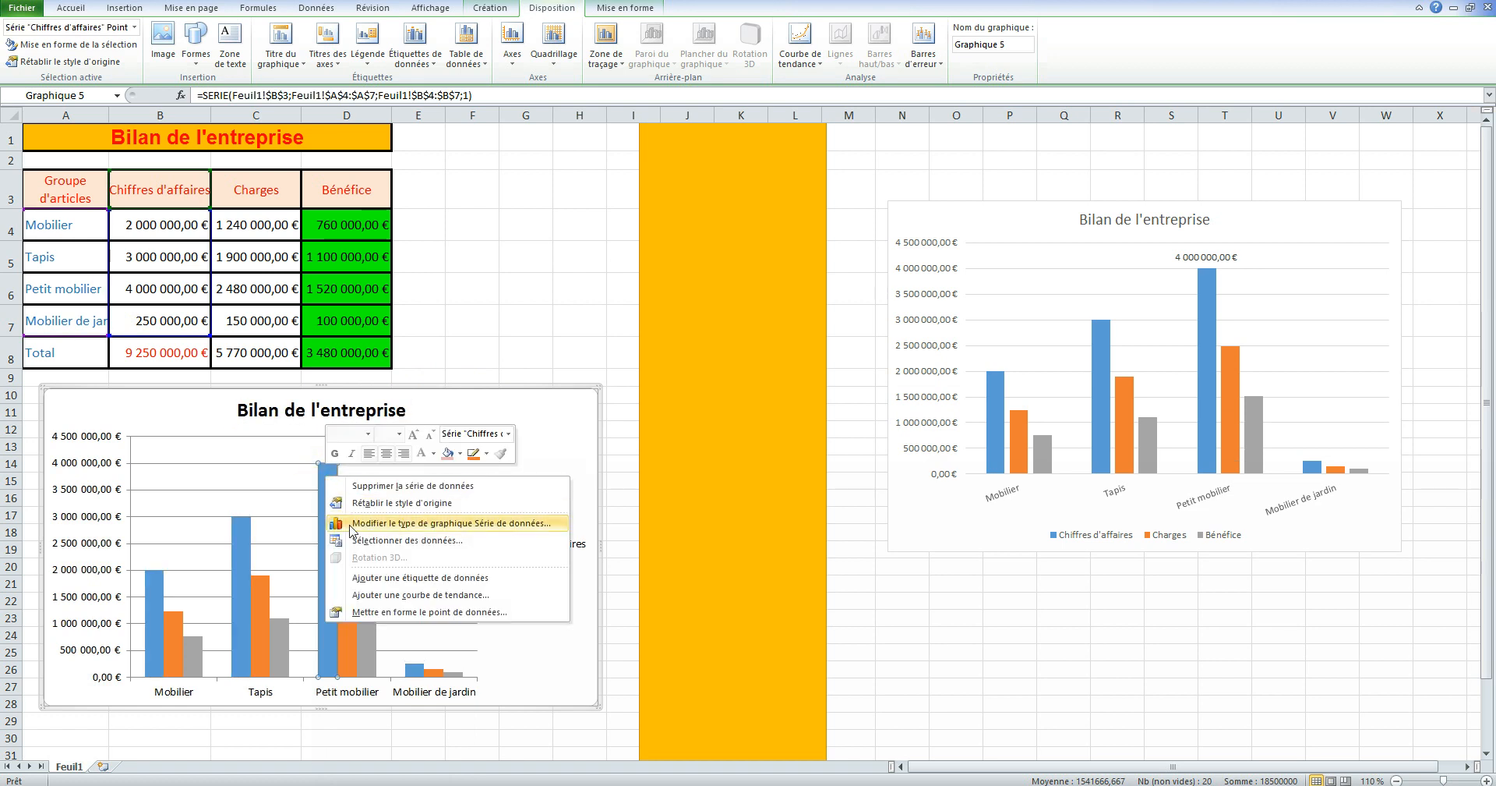
click(421, 577)
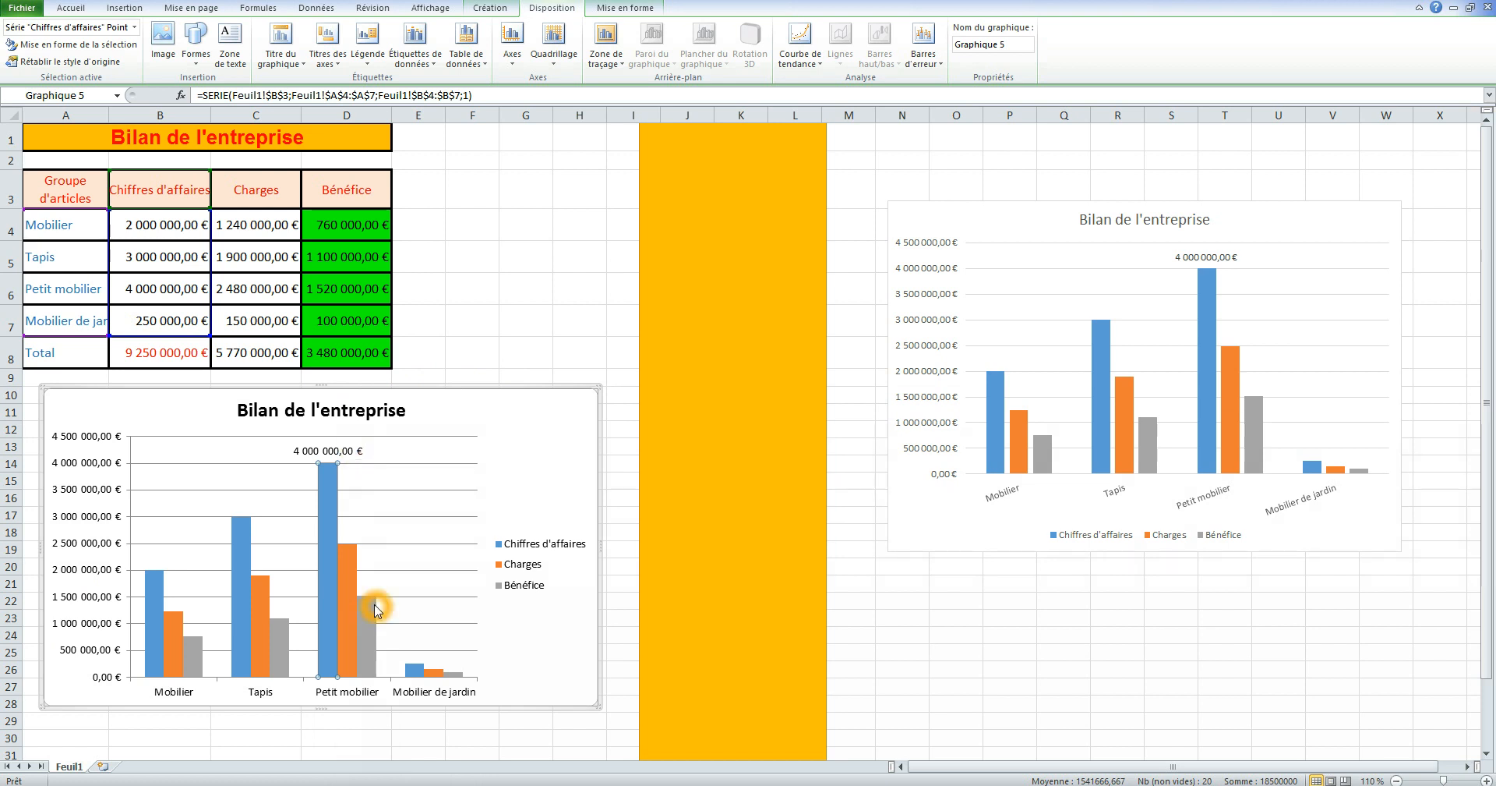
Step: Set the series overlap of the Bilan de l'entreprise chart to -25 % to separate its columns
double_click(331, 547)
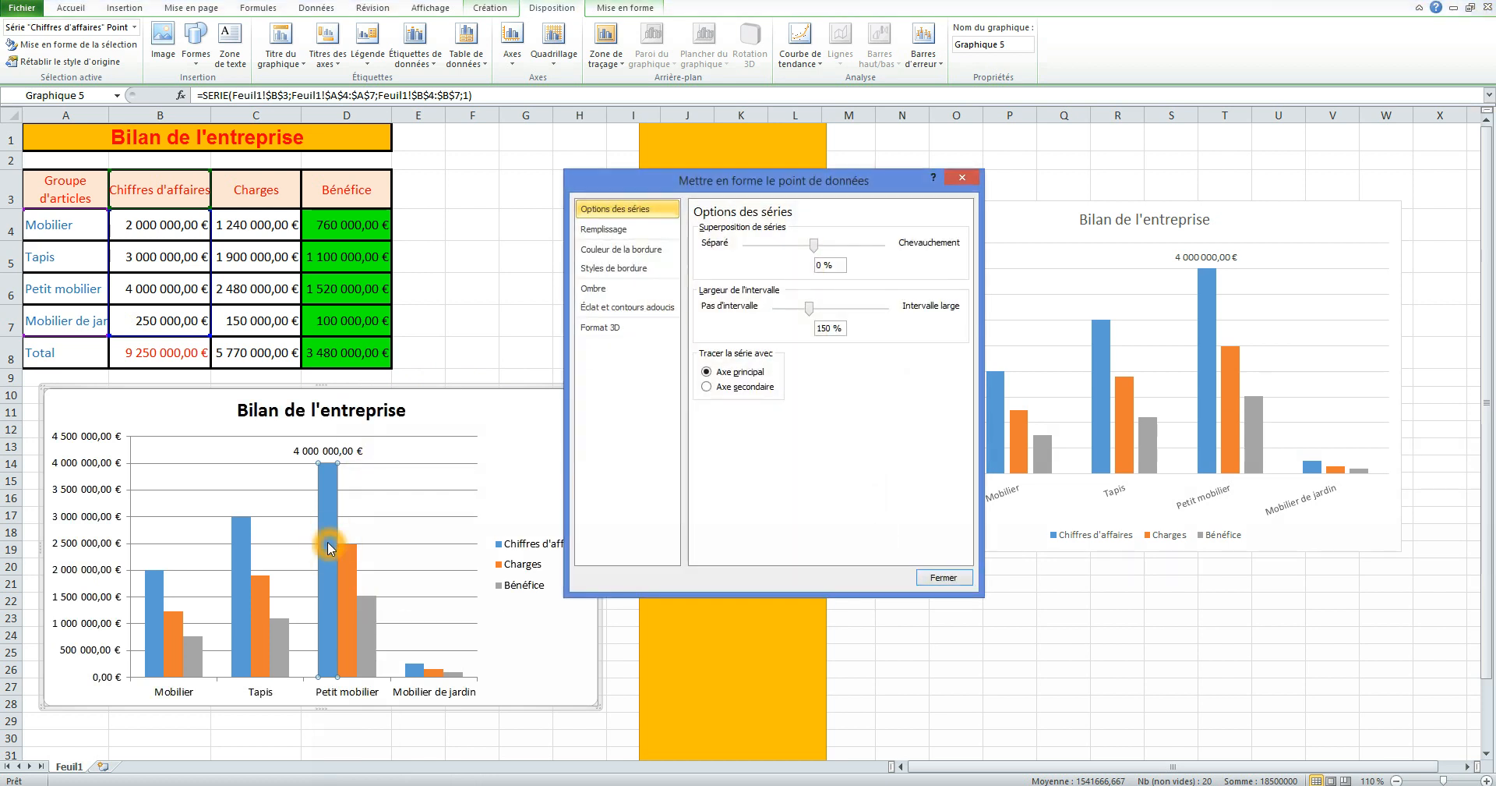
drag(810, 246, 800, 247)
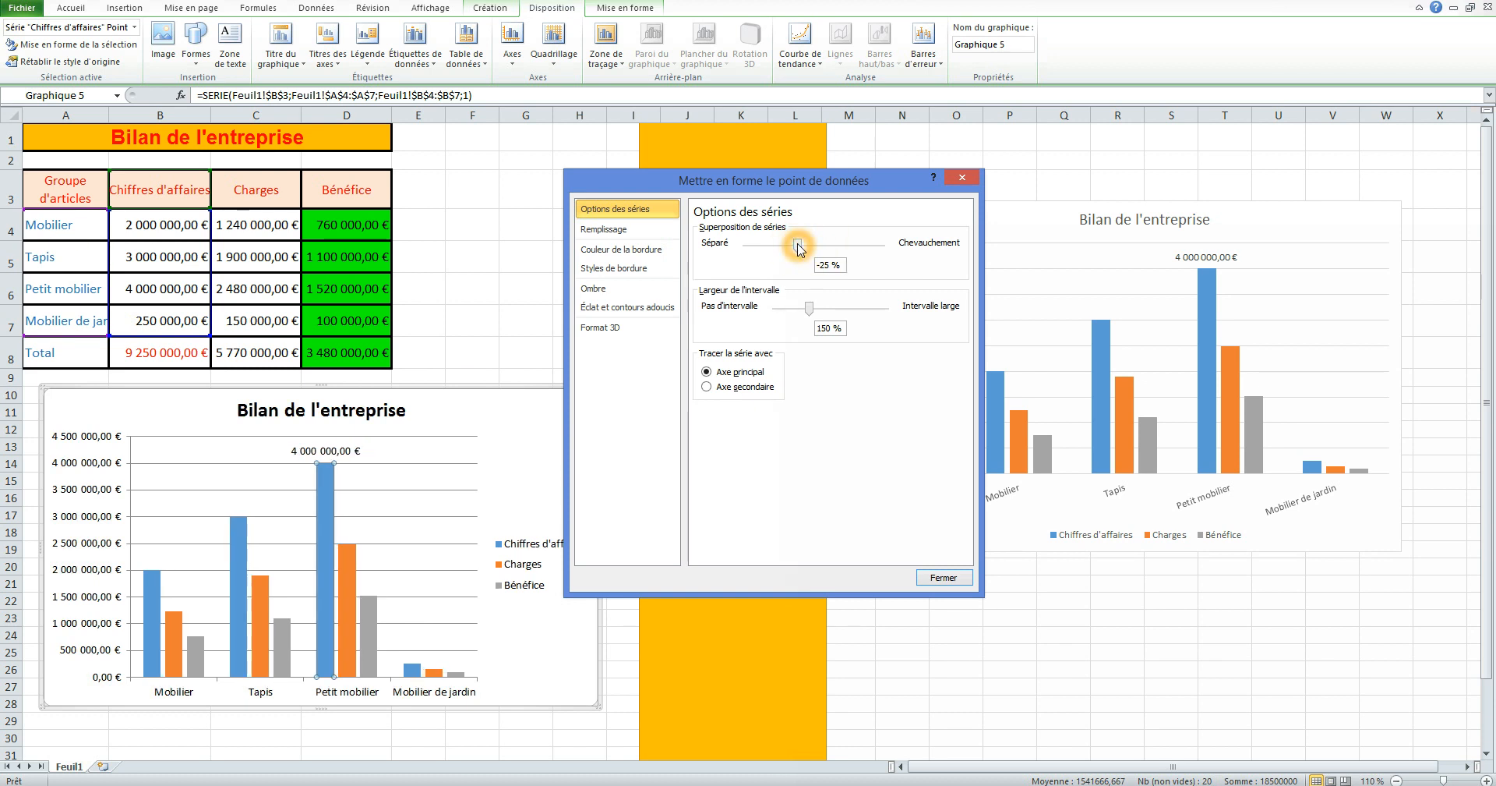
click(943, 575)
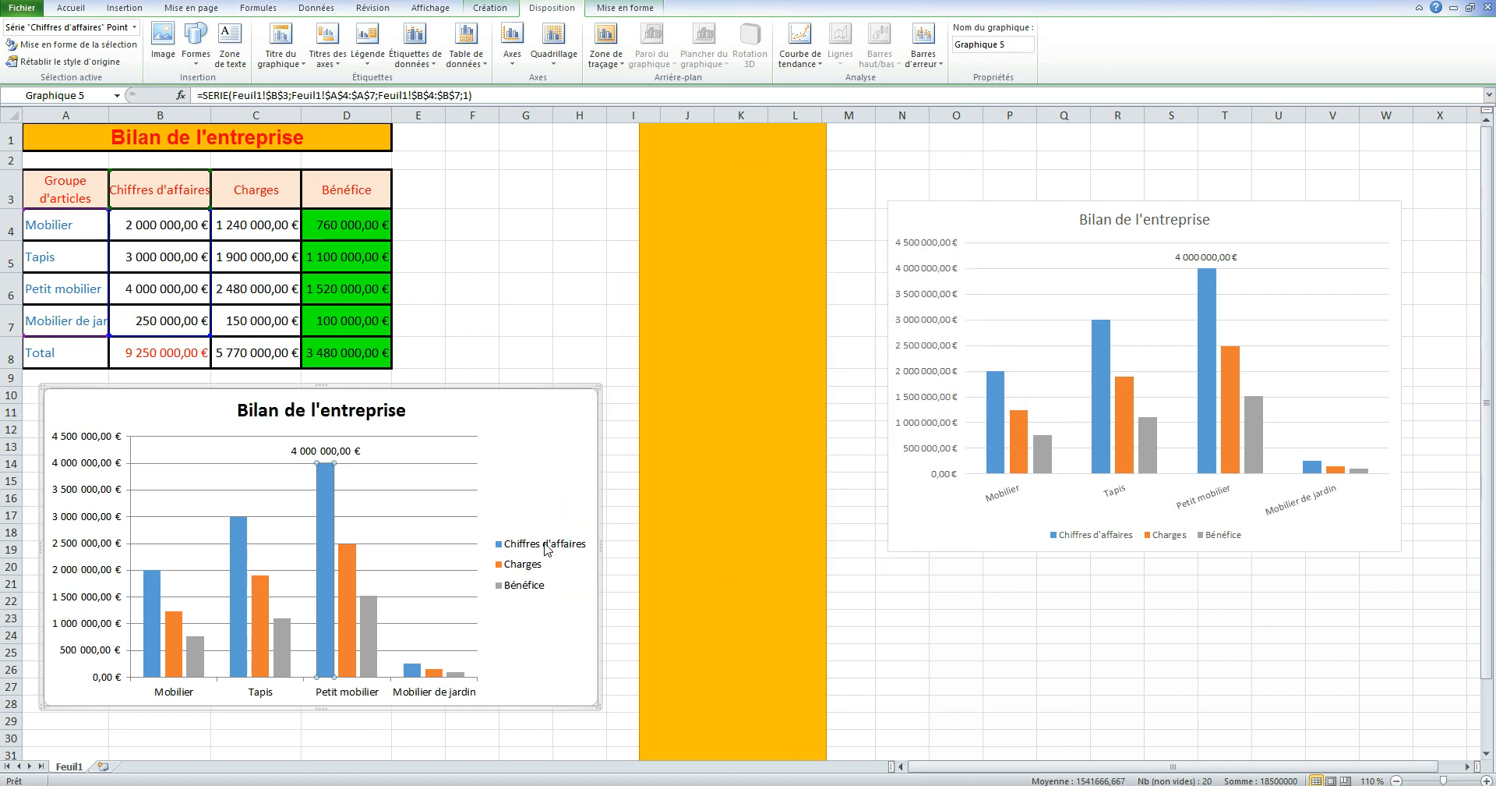
Step: Move the legend of the Bilan de l'entreprise chart below its plot area
click(527, 554)
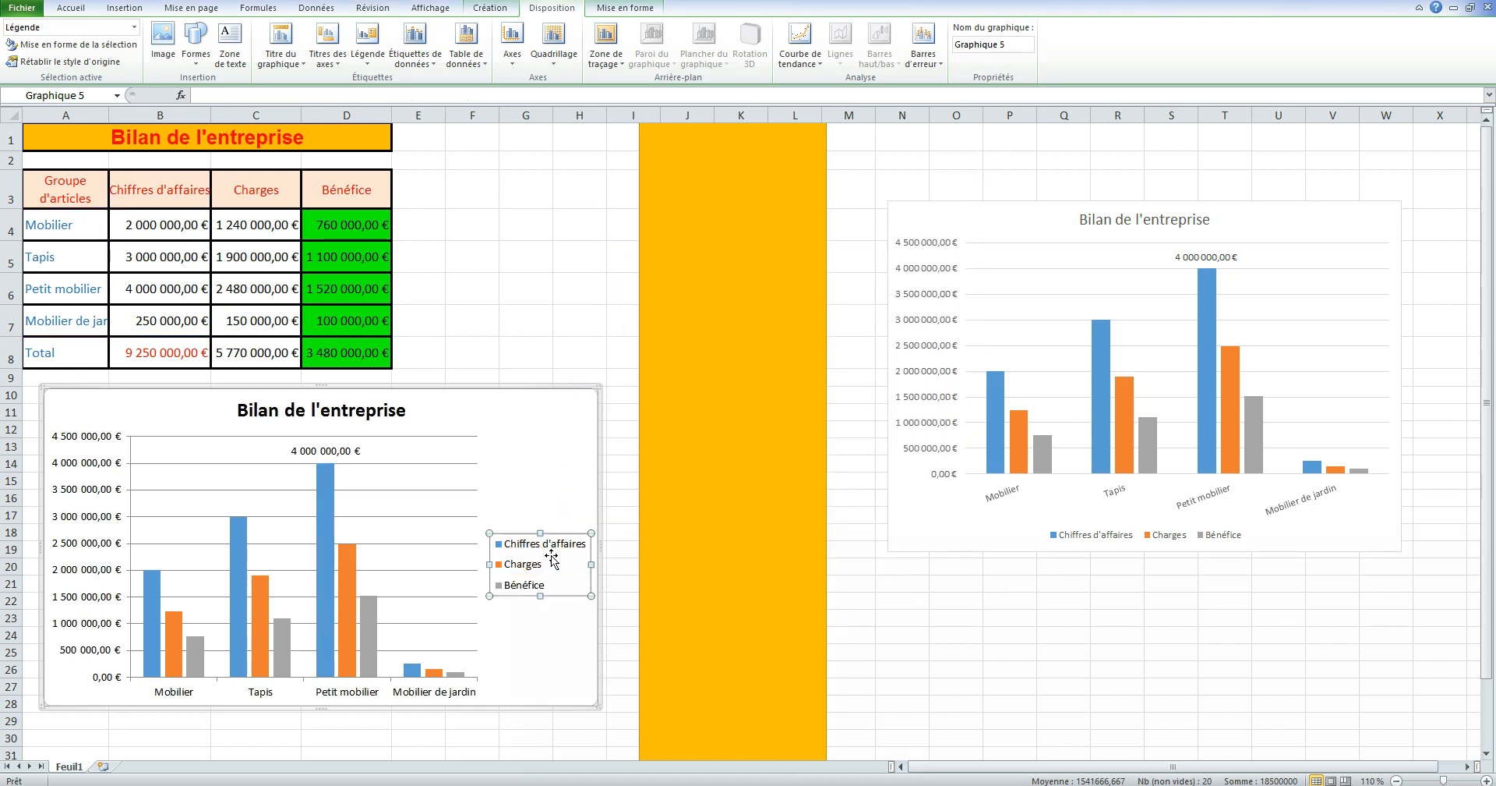
click(565, 545)
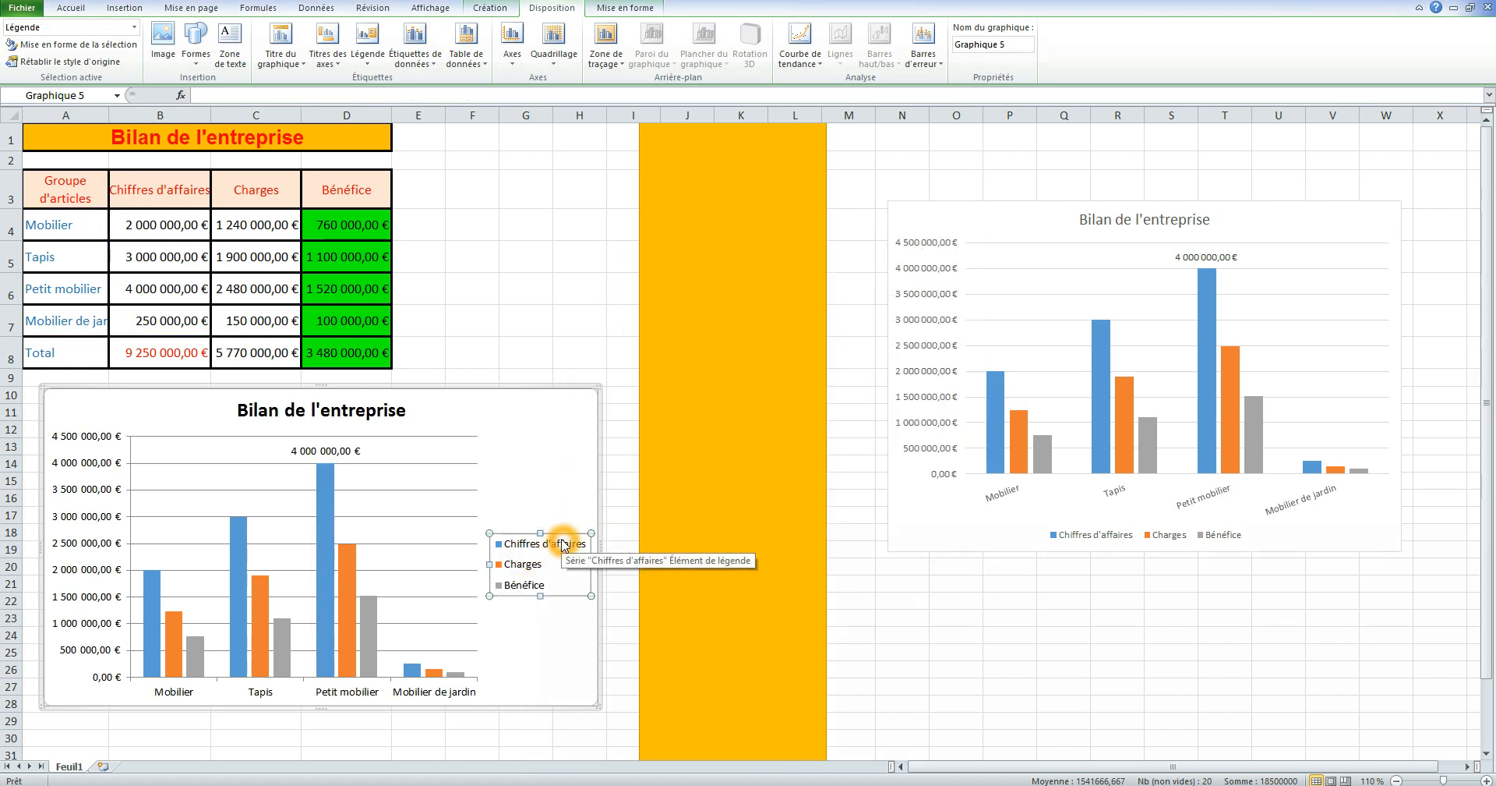
right_click(565, 545)
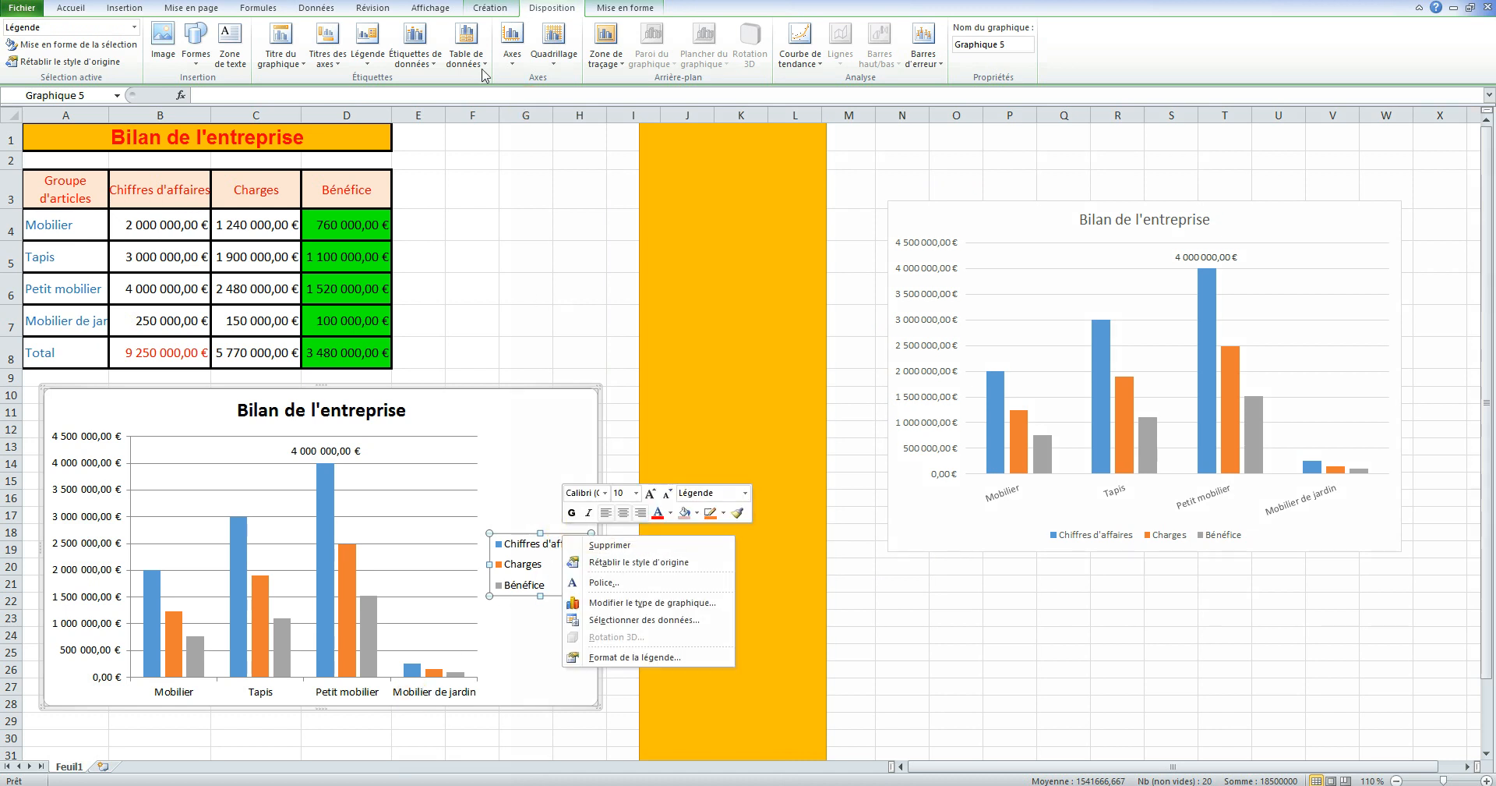
click(552, 9)
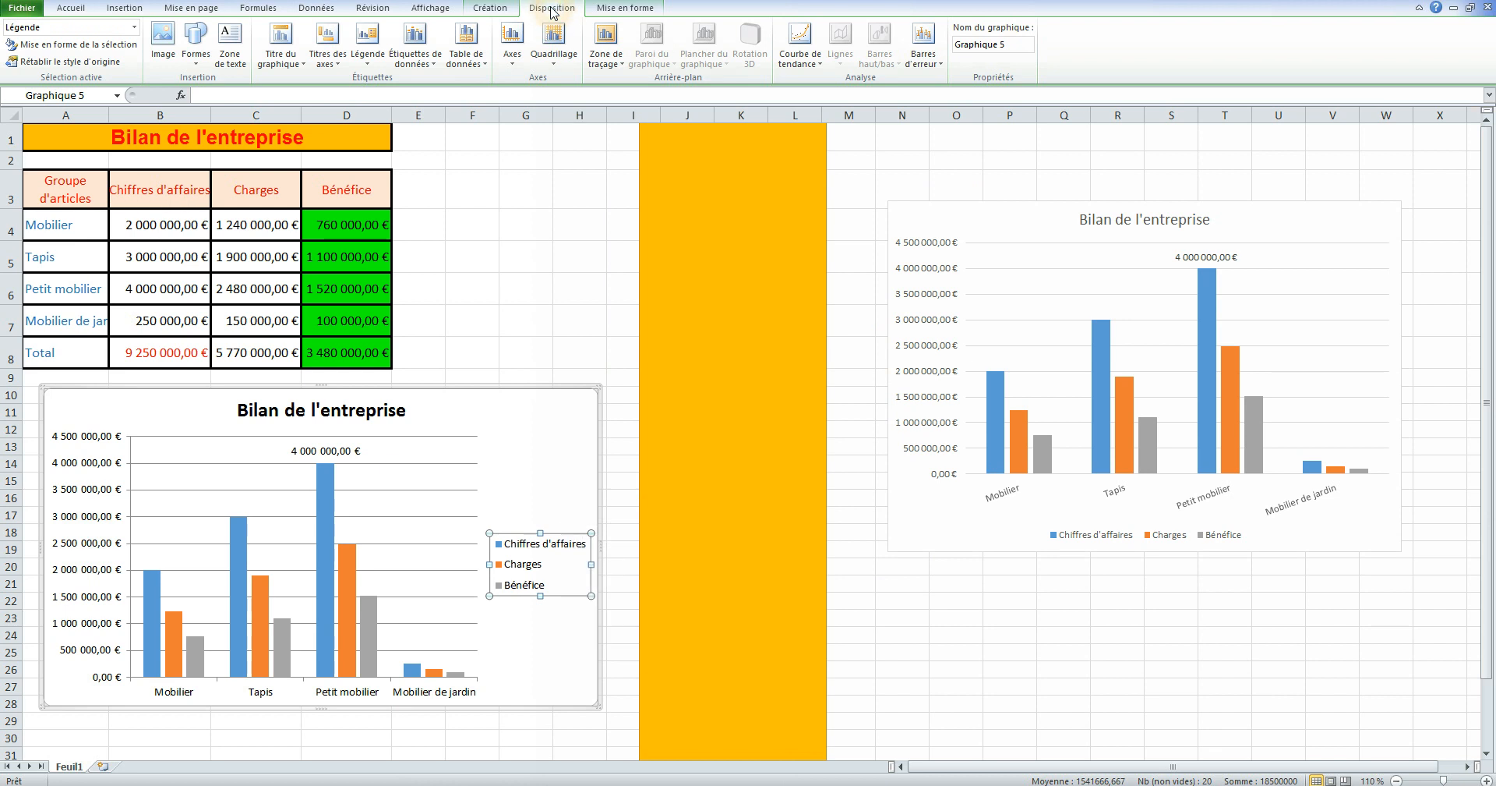
click(370, 67)
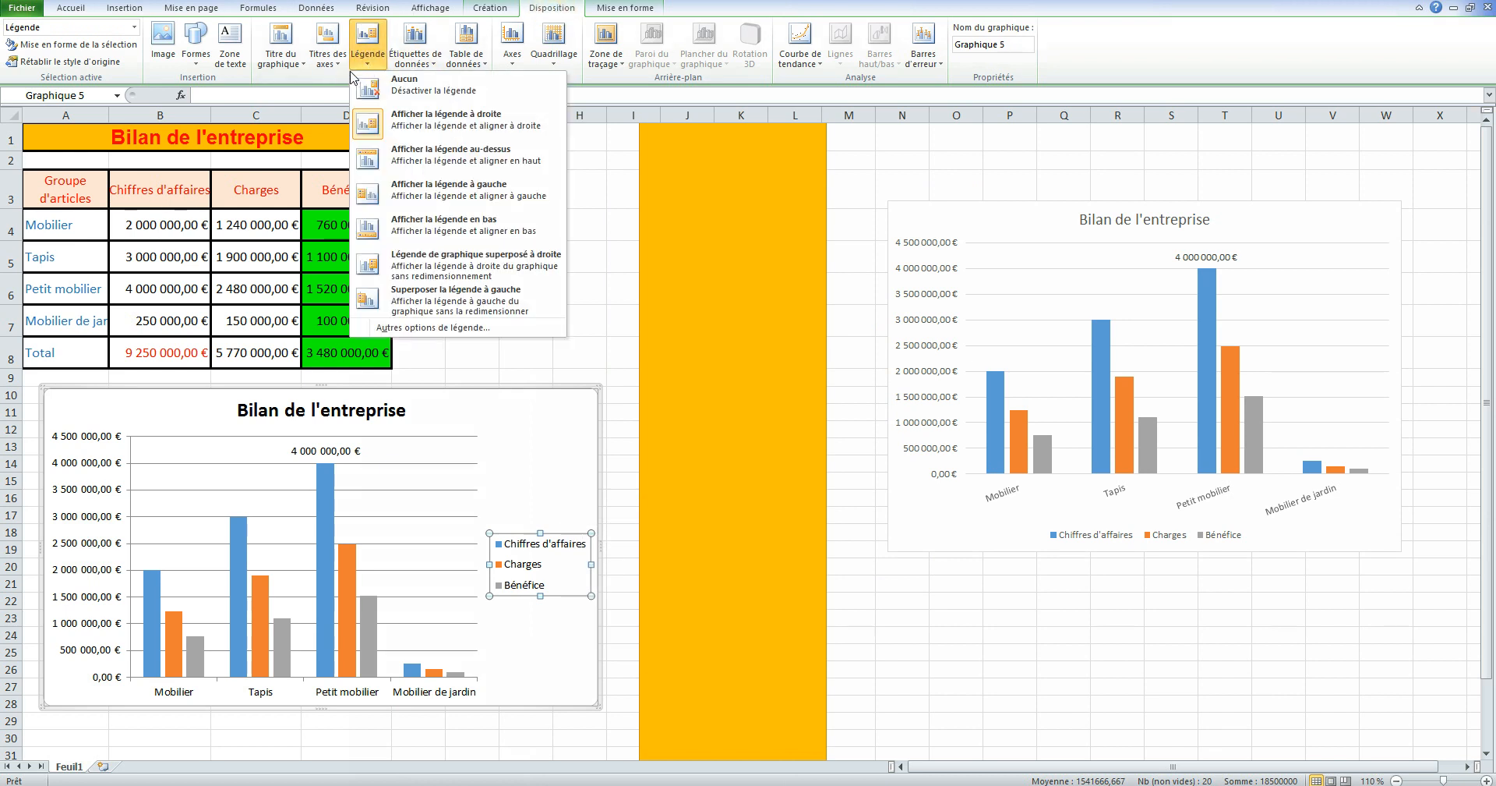
click(484, 226)
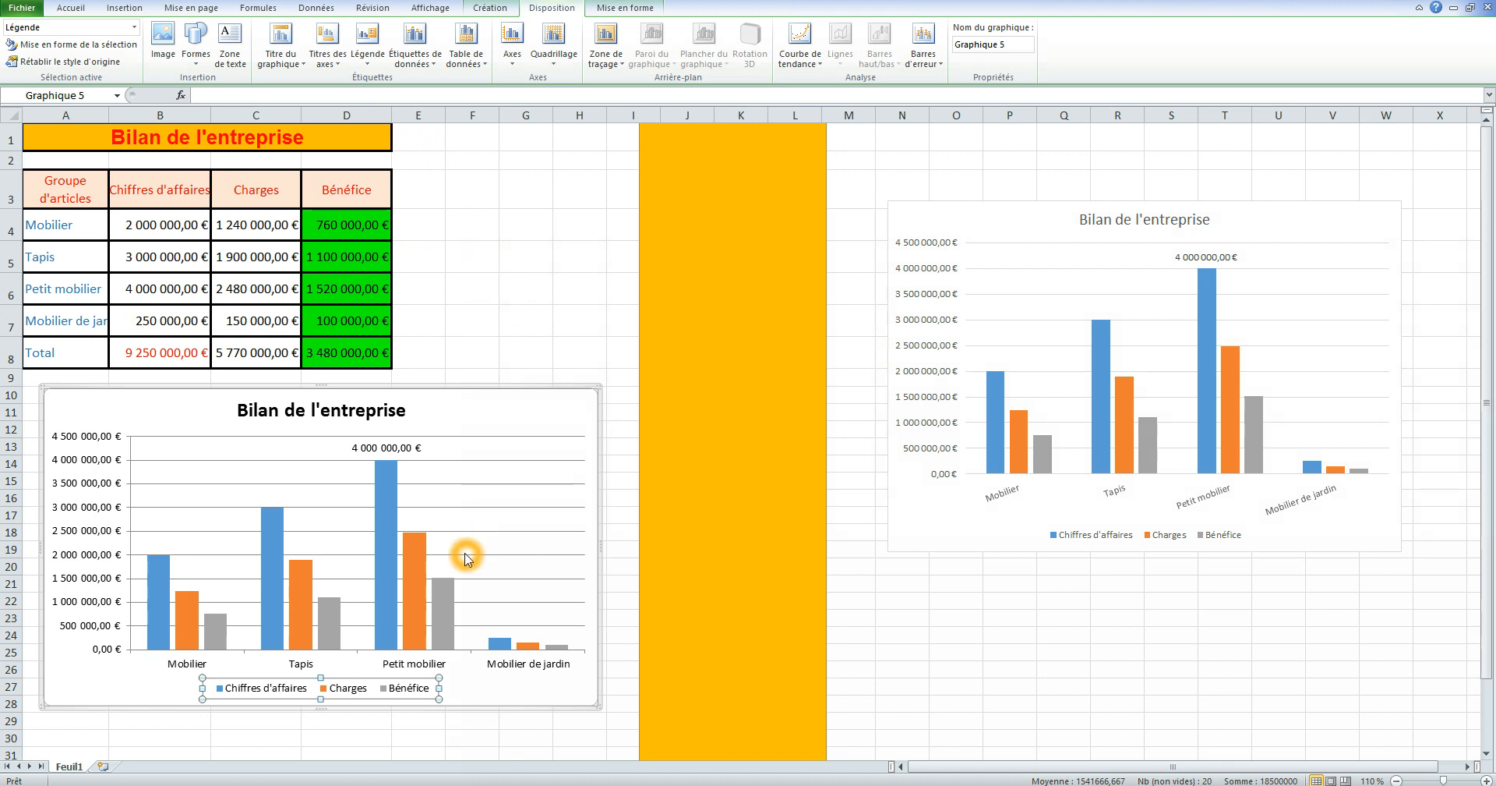
Step: Tilt the category labels on the new chart's horizontal axis by setting their custom text angle to -25°
click(94, 633)
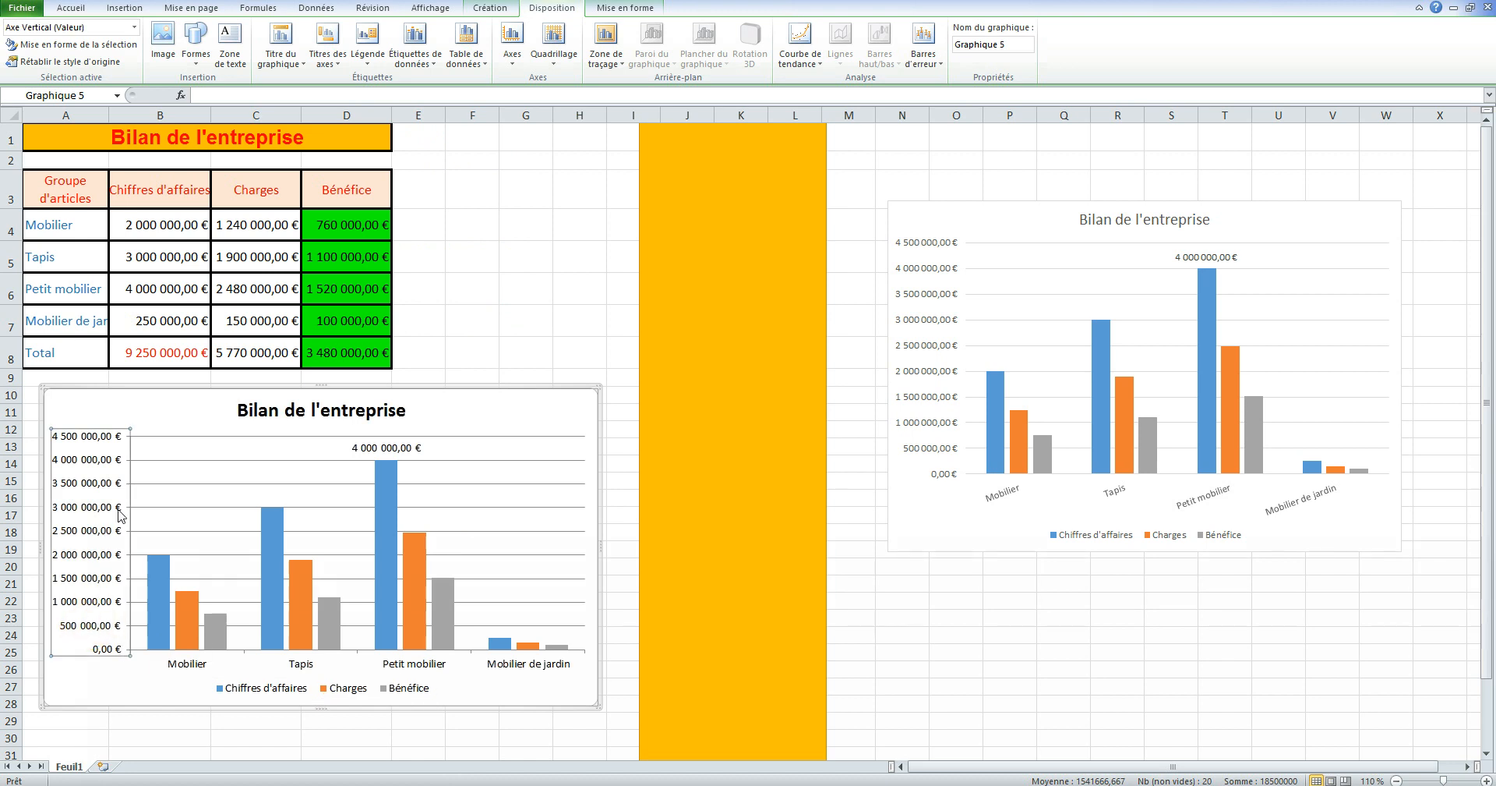
click(203, 672)
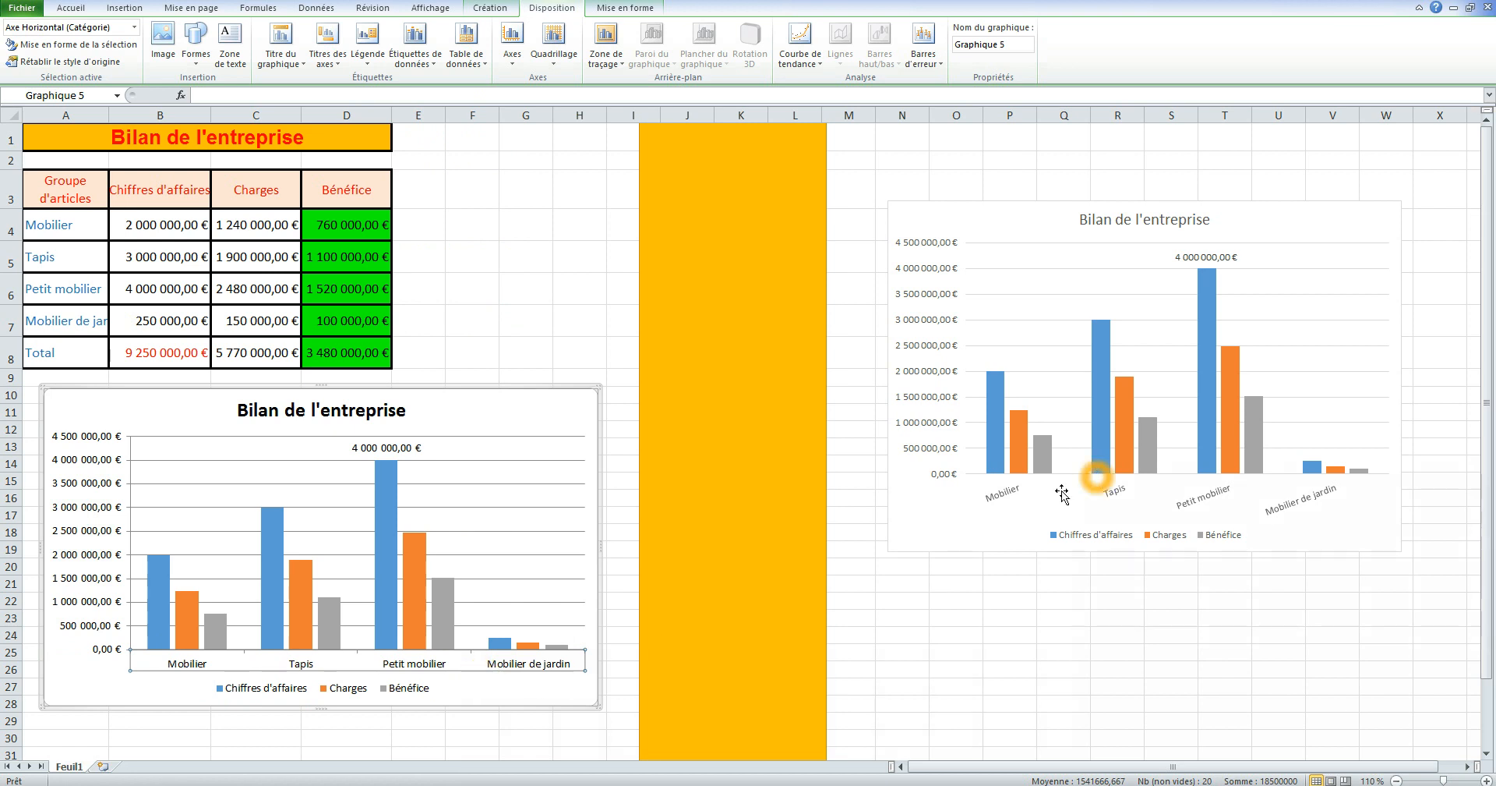
double_click(194, 664)
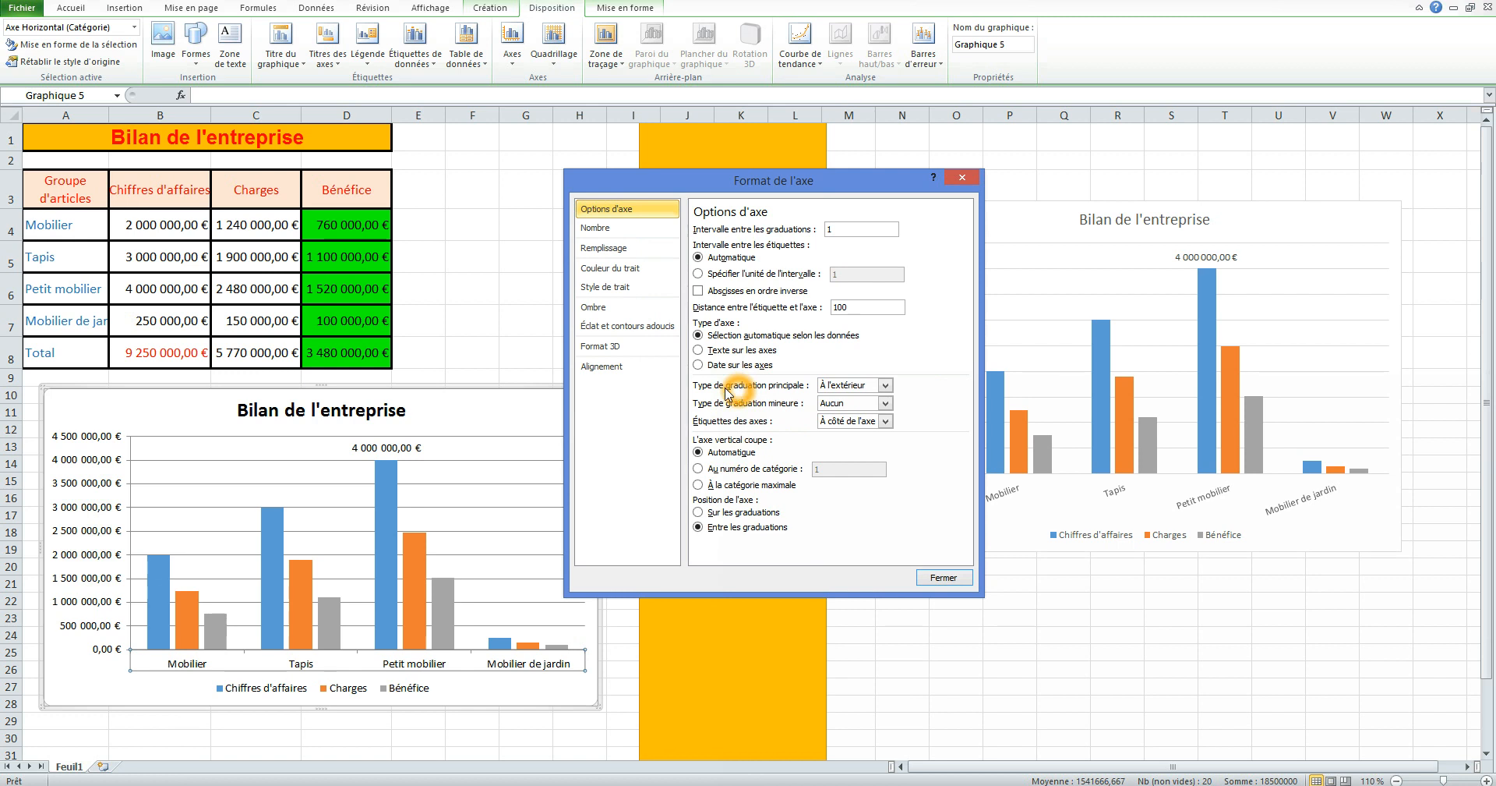
click(614, 368)
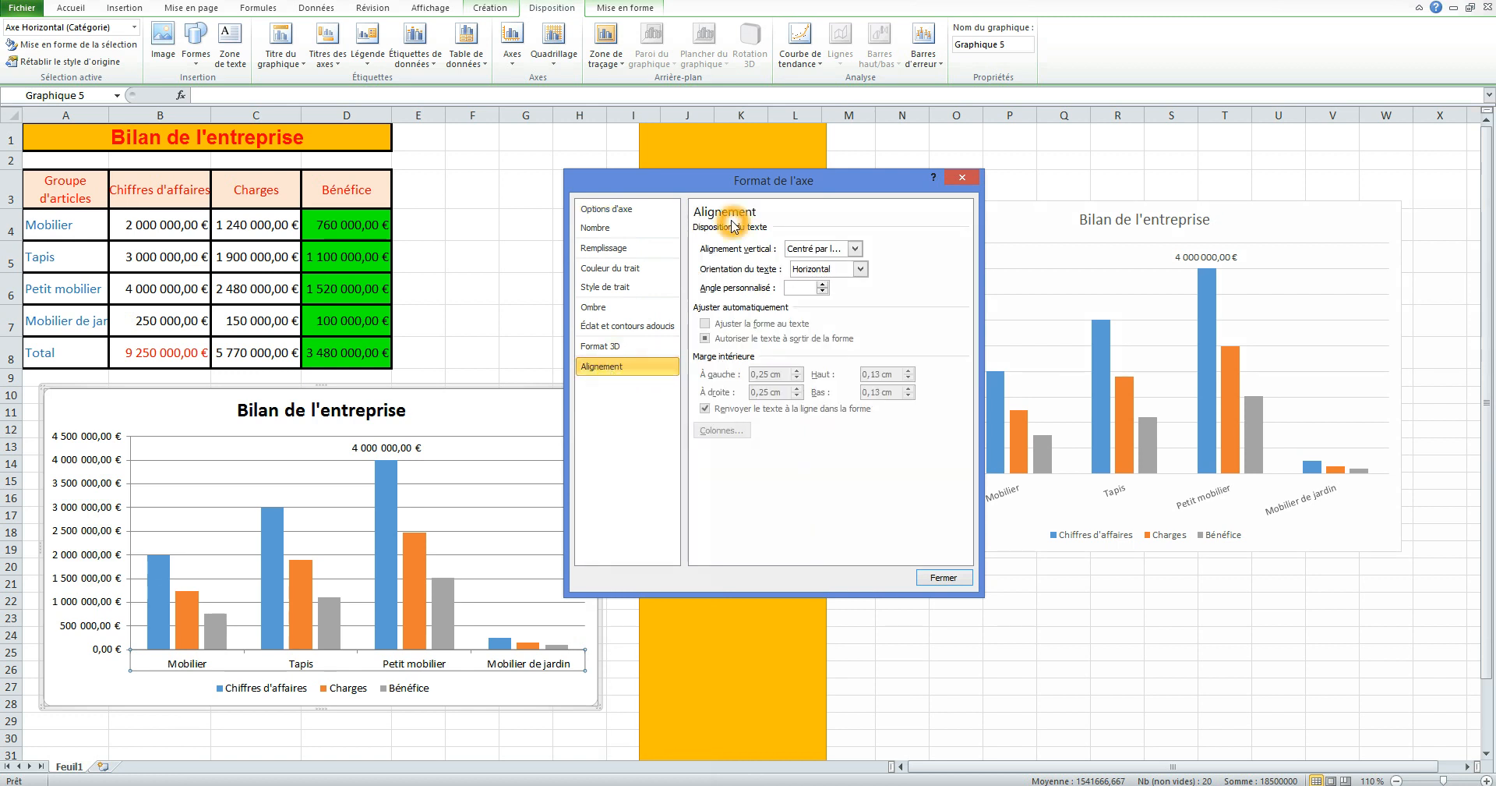
click(823, 291)
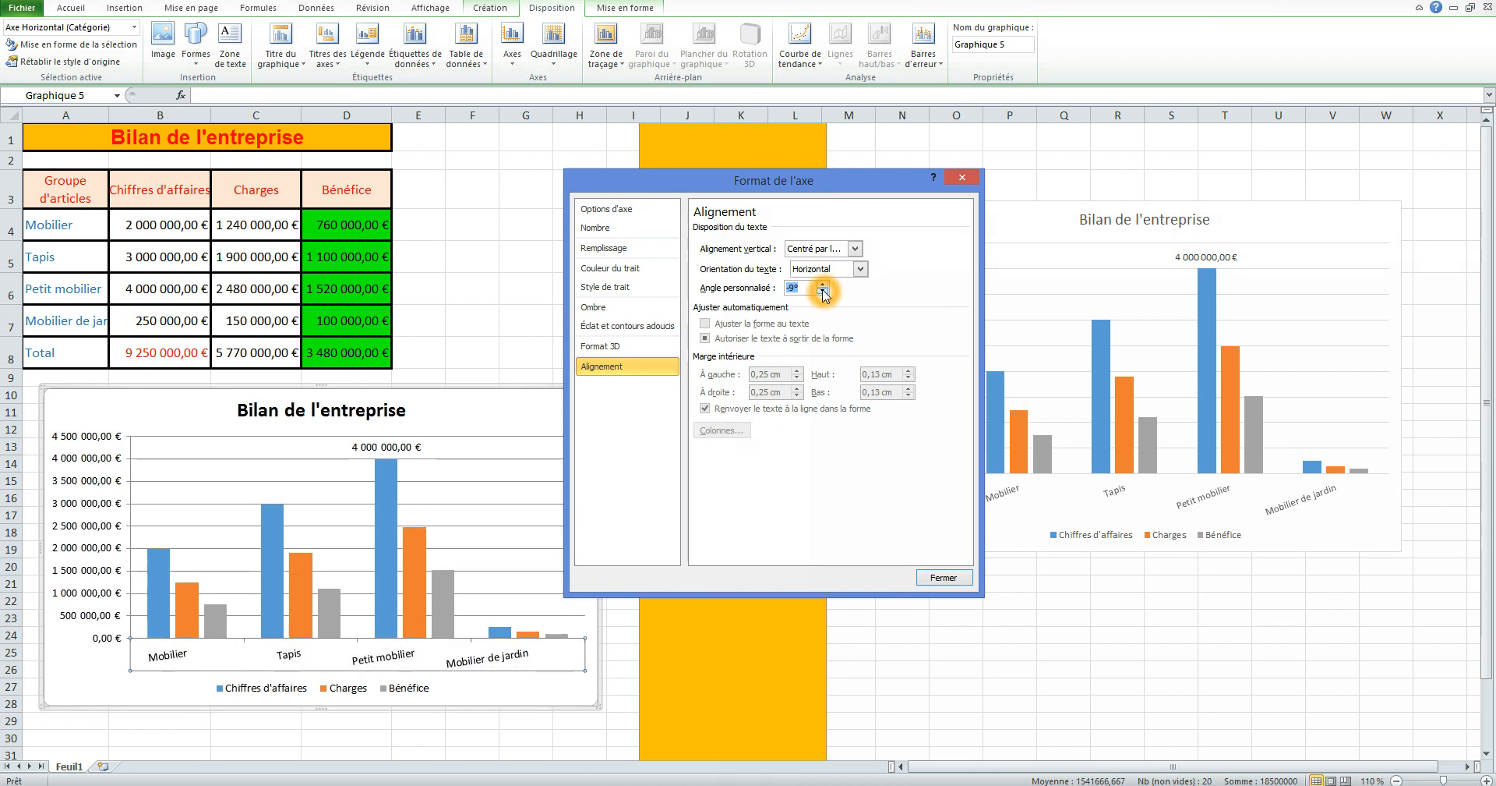
click(823, 292)
click(824, 291)
click(823, 291)
click(823, 291)
click(823, 291)
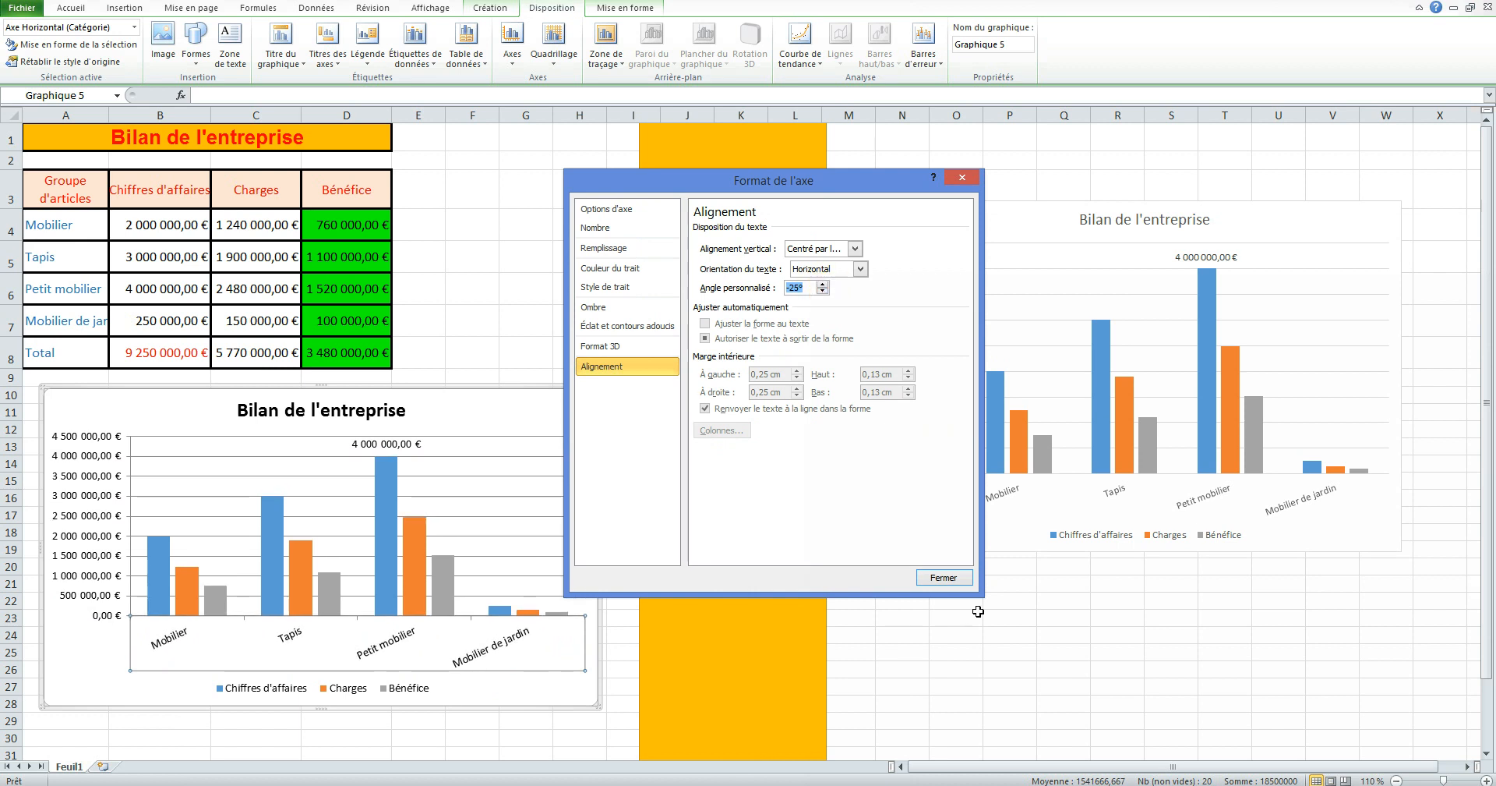
click(950, 580)
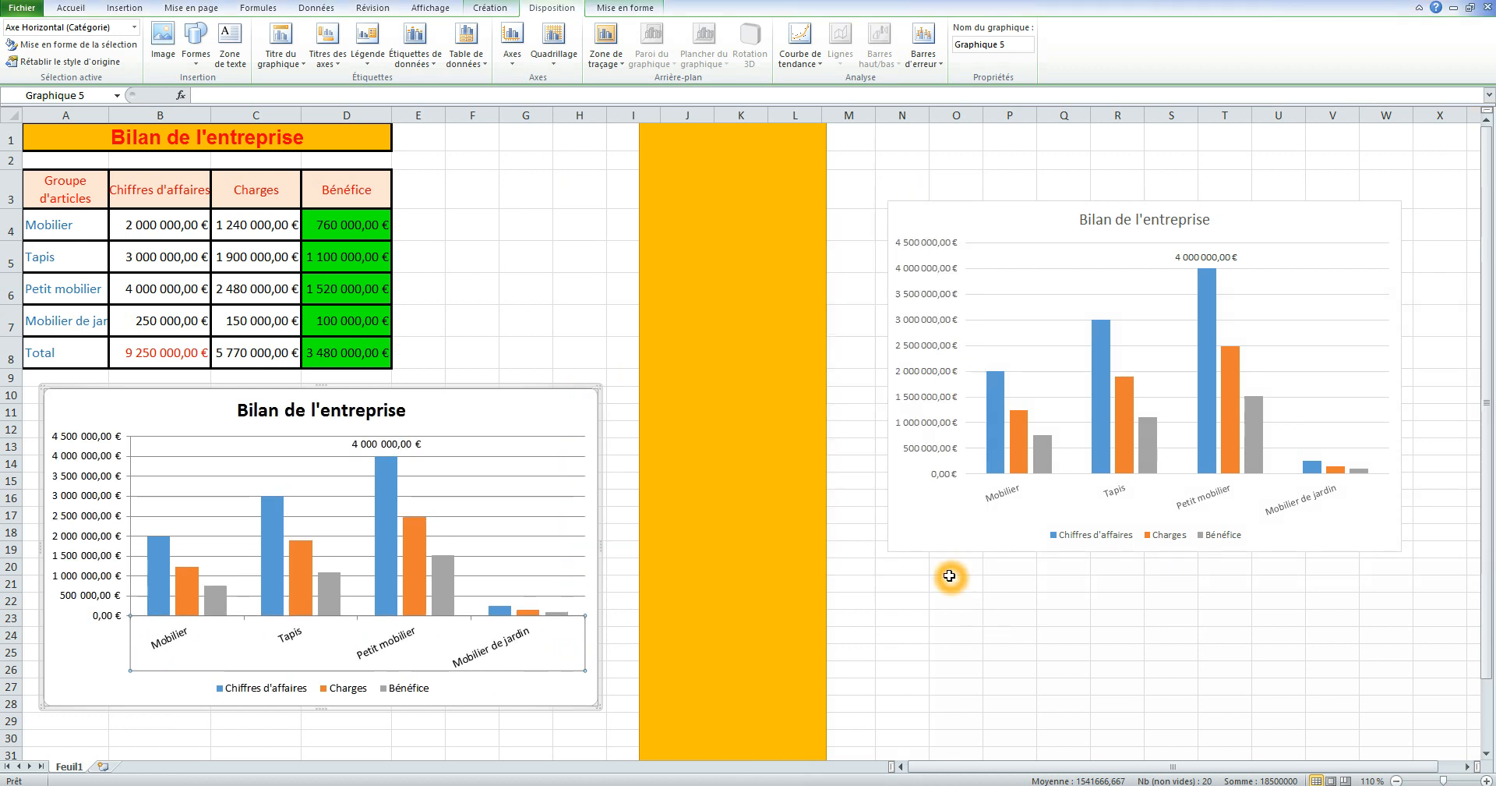